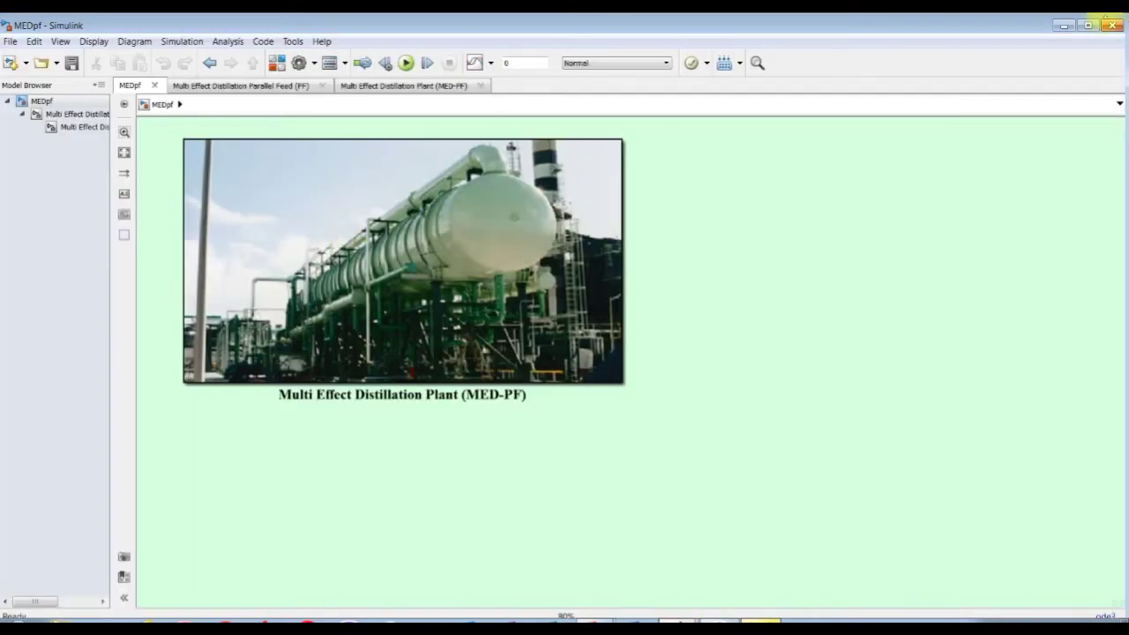
# - Maximize the Simulink window showing the MEDpf model's MED-PF title image
pyautogui.click(1090, 24)
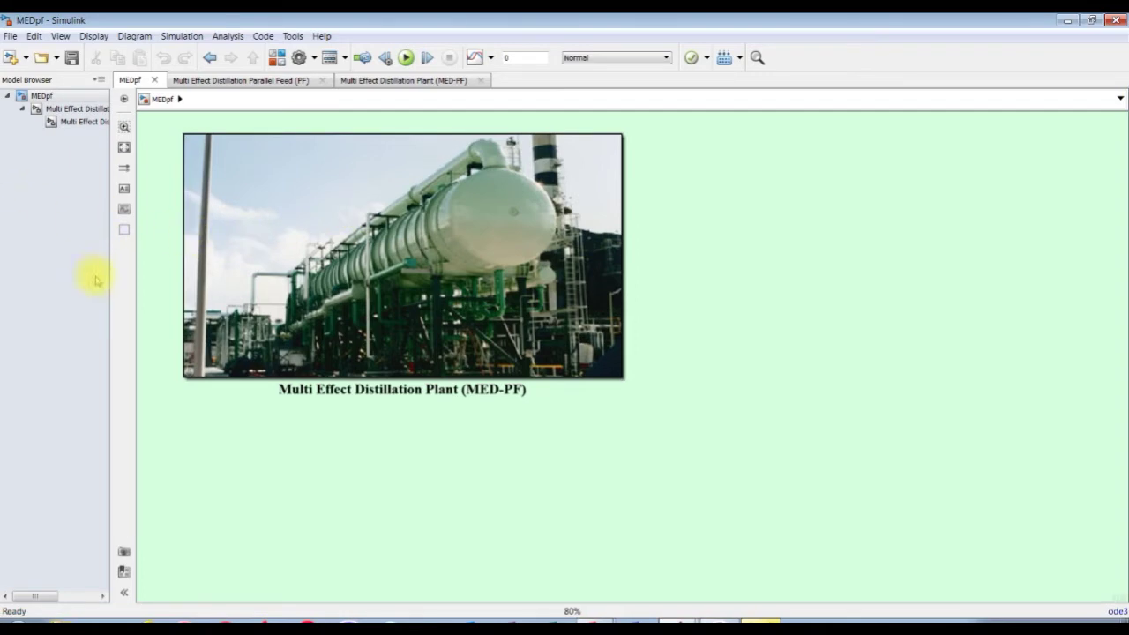
# - Widen the Model Browser, then view and close the plant image block's description
pyautogui.moveTo(112, 278); pyautogui.dragTo(205, 270)
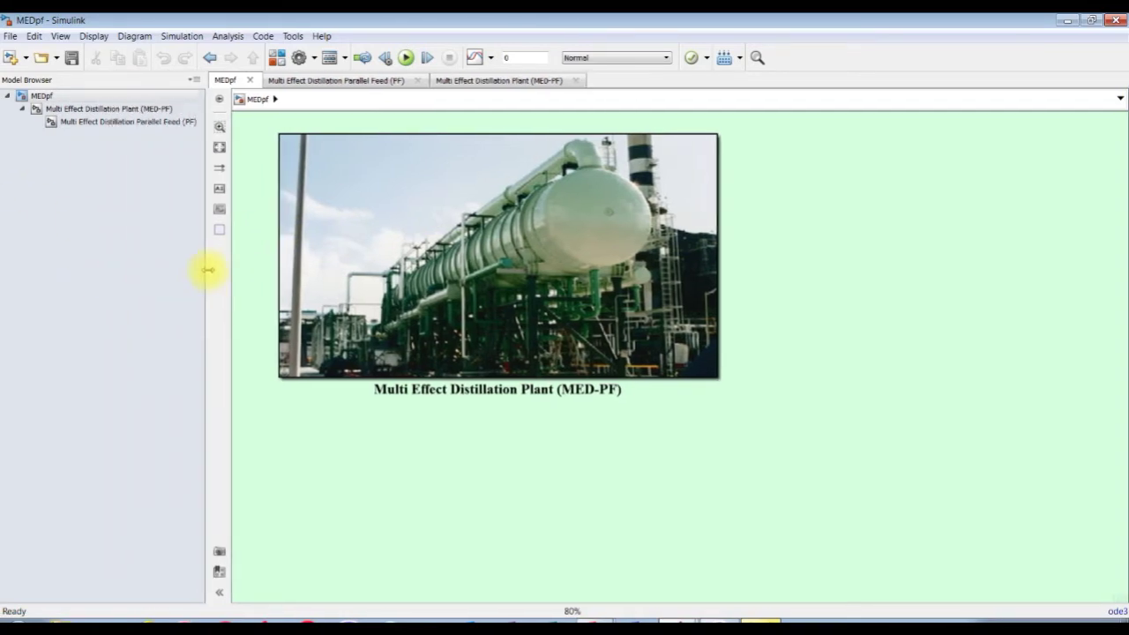
pyautogui.doubleClick(343, 162)
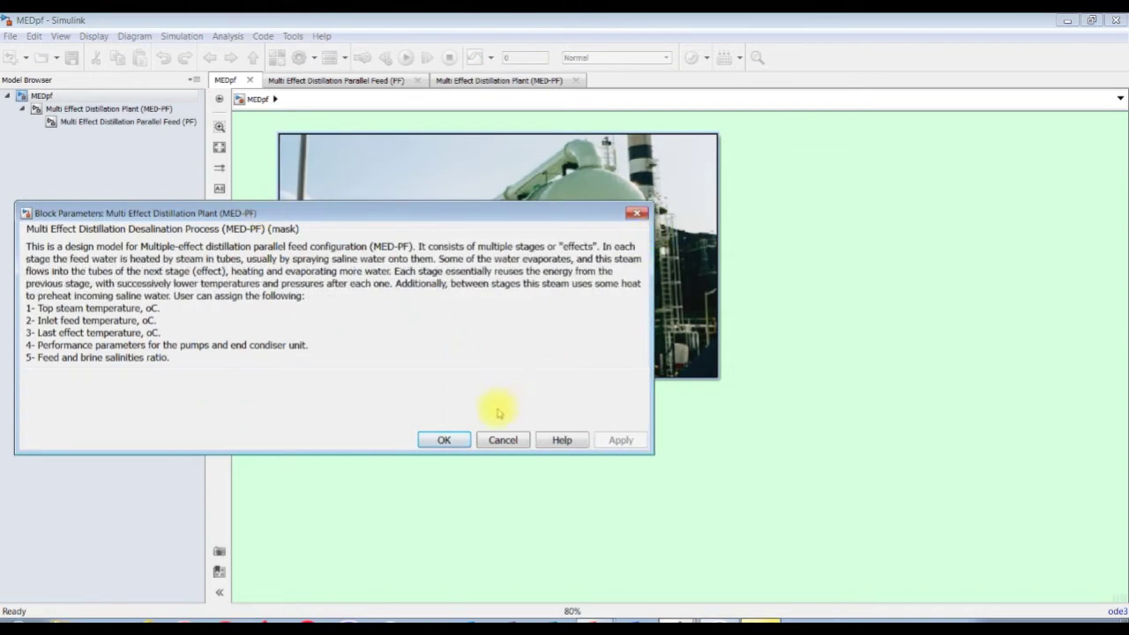
pyautogui.click(445, 440)
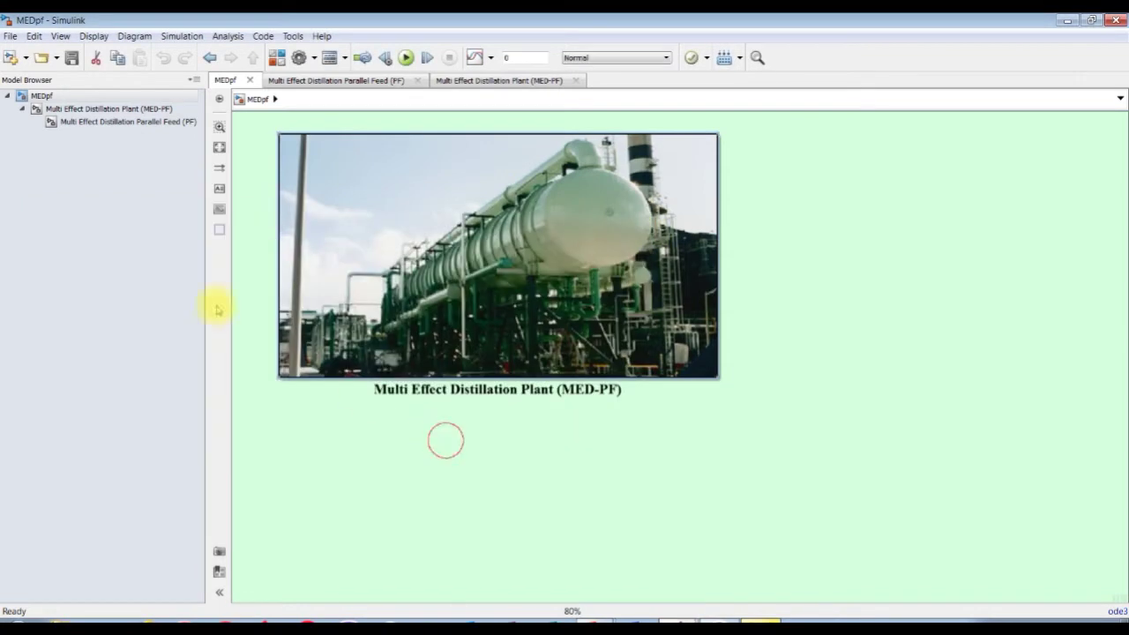
# - Enter the MED-PF subsystem and review the parallel-feed block's MED and End Condenser parameters
pyautogui.click(102, 109)
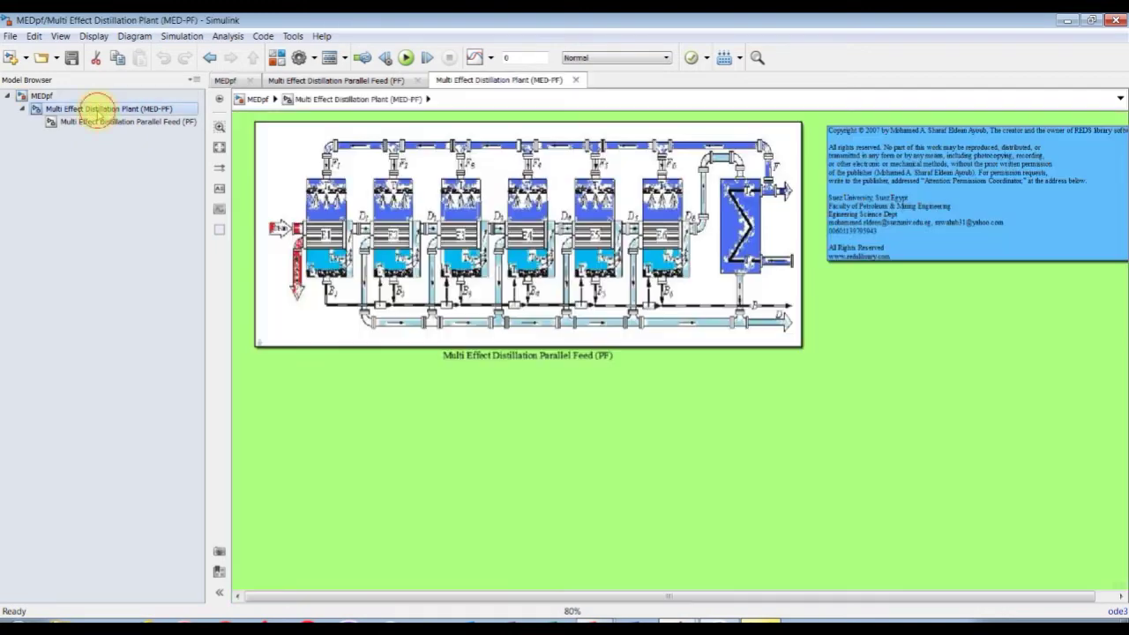
pyautogui.doubleClick(266, 141)
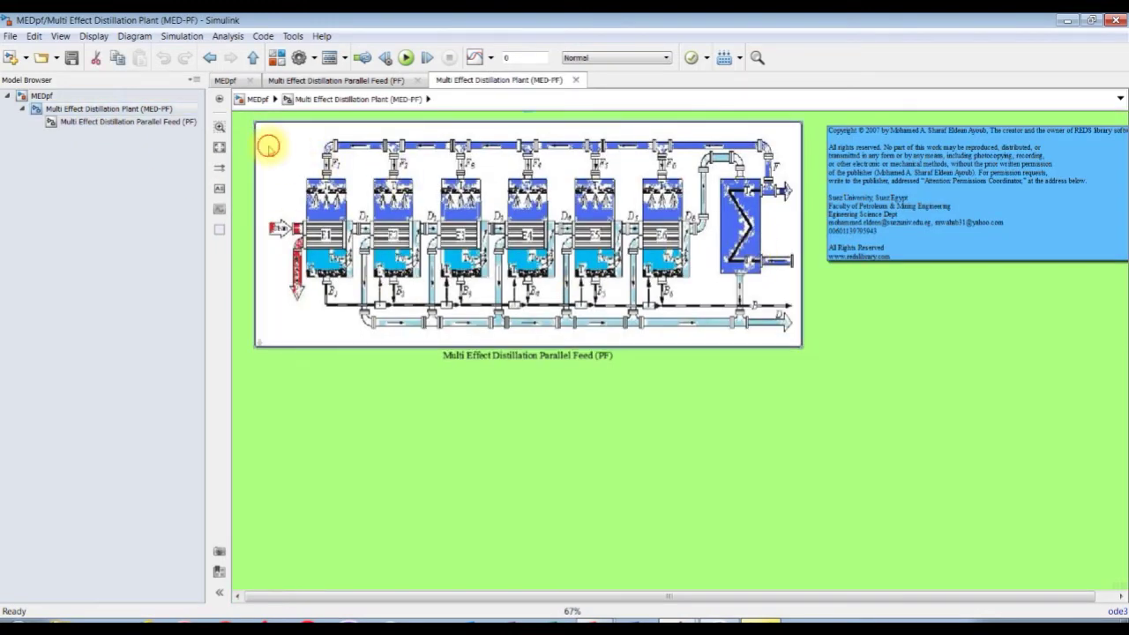
pyautogui.moveTo(323, 152); pyautogui.dragTo(461, 141)
pyautogui.moveTo(256, 91); pyautogui.dragTo(732, 80)
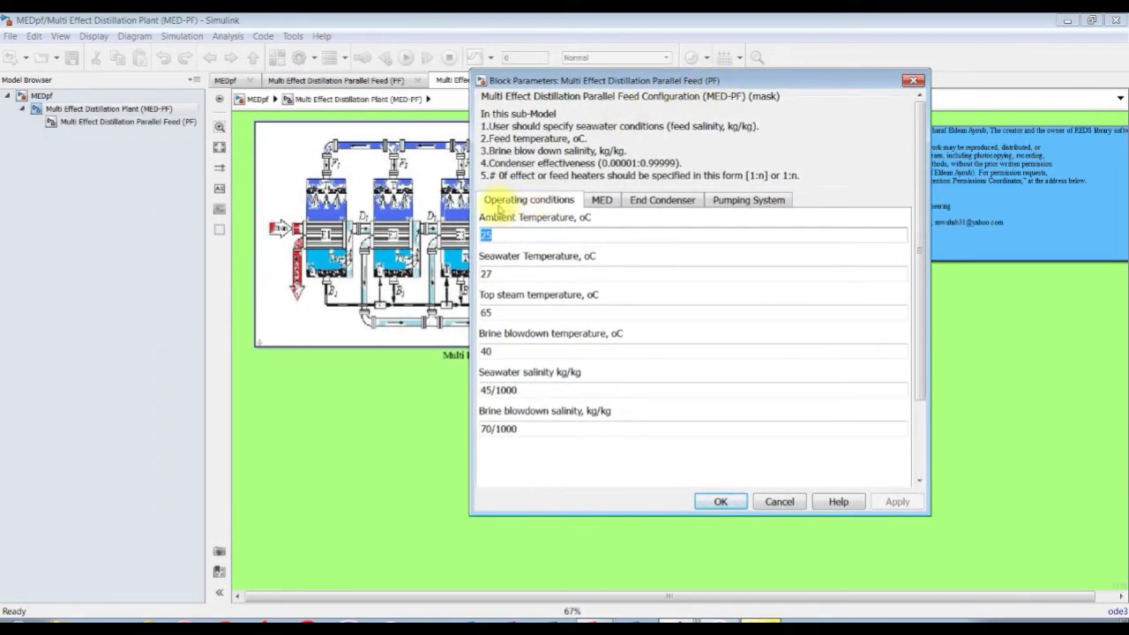
pyautogui.click(601, 200)
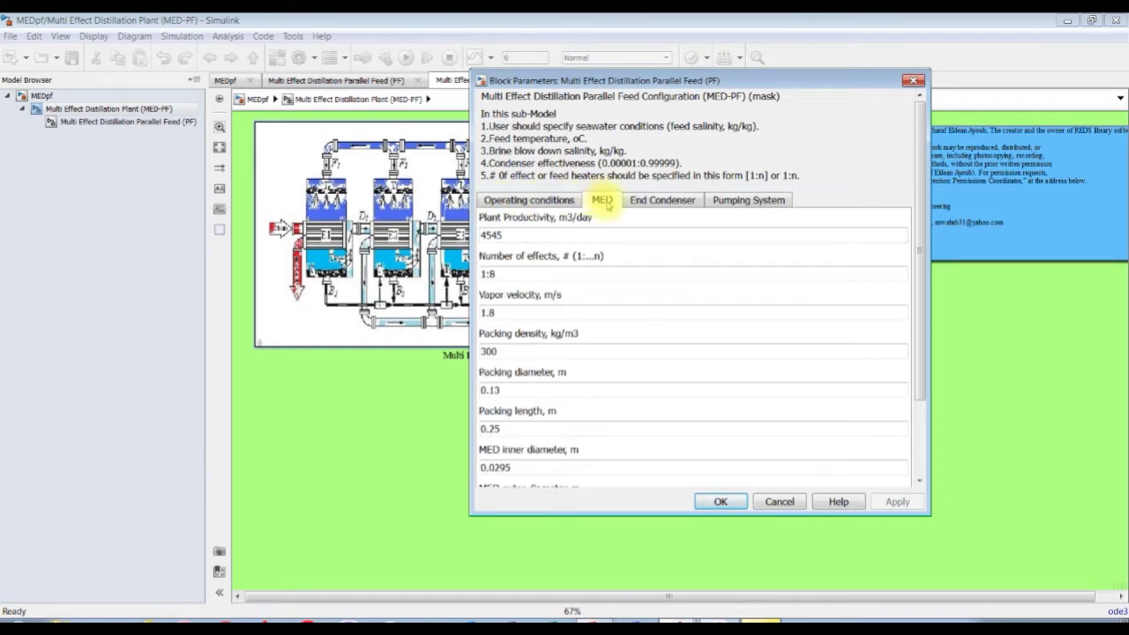
pyautogui.scroll(-1, 550, 274)
pyautogui.scroll(1, 521, 308)
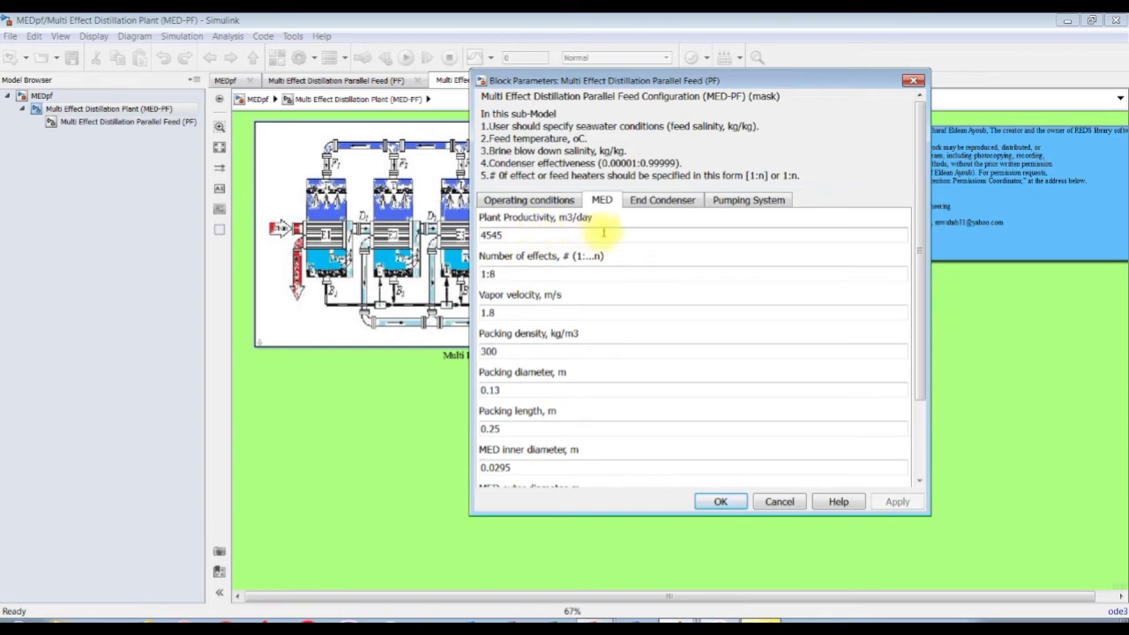
pyautogui.click(661, 201)
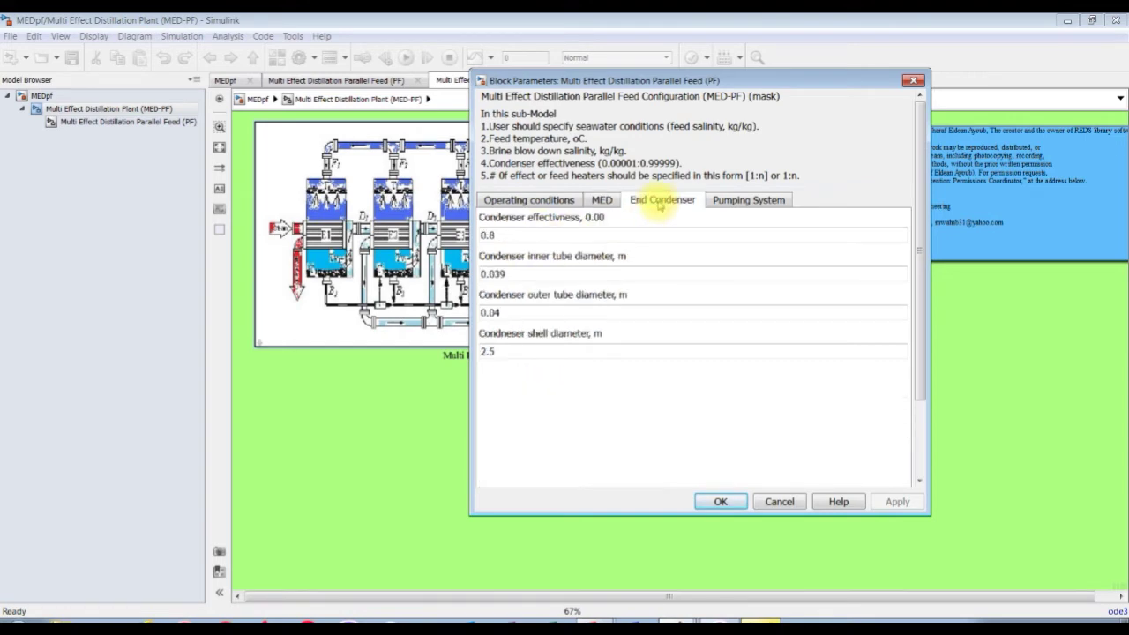
pyautogui.moveTo(702, 79); pyautogui.dragTo(291, 158)
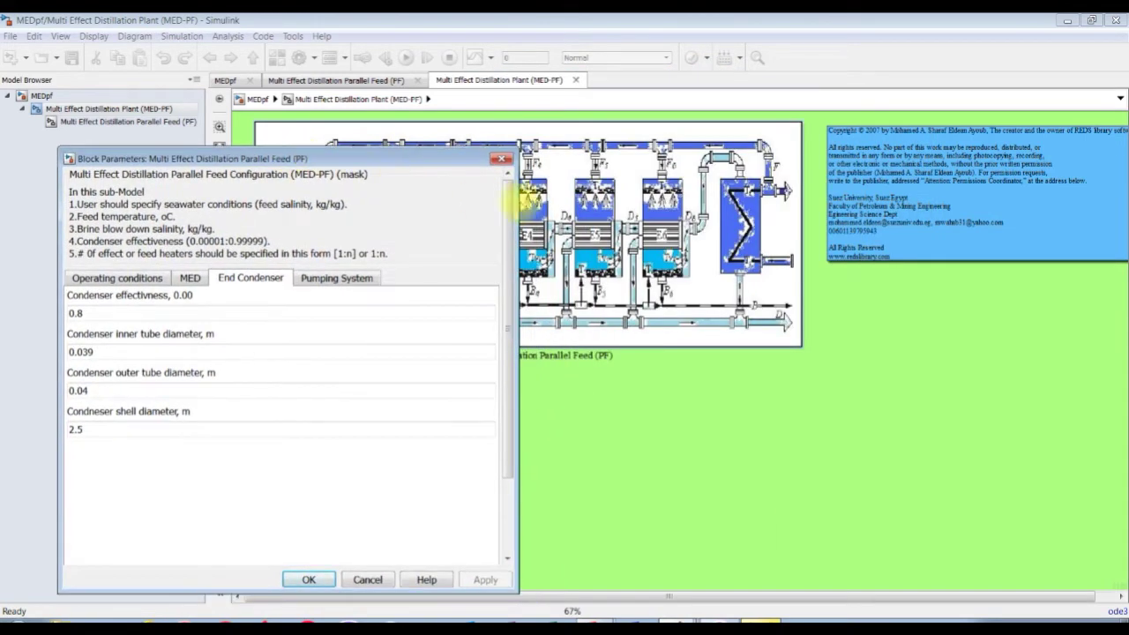
pyautogui.click(320, 580)
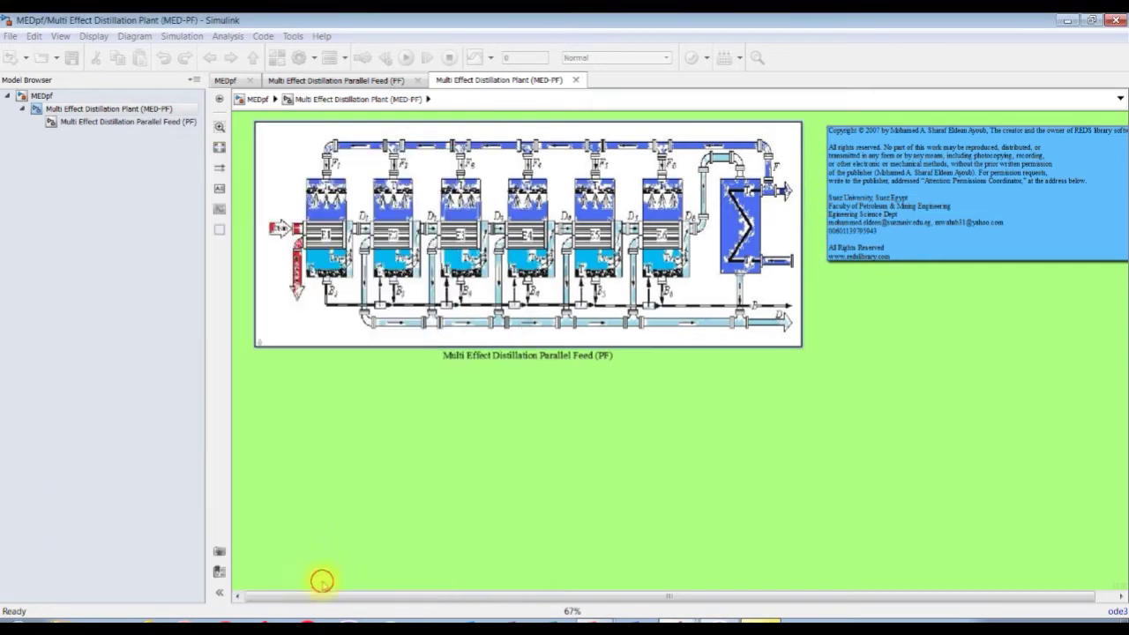
# - Zoom the parallel-feed diagram to 100%, enlarge the canvas, and reopen the block's parameters
pyautogui.scroll(1, 250, 131)
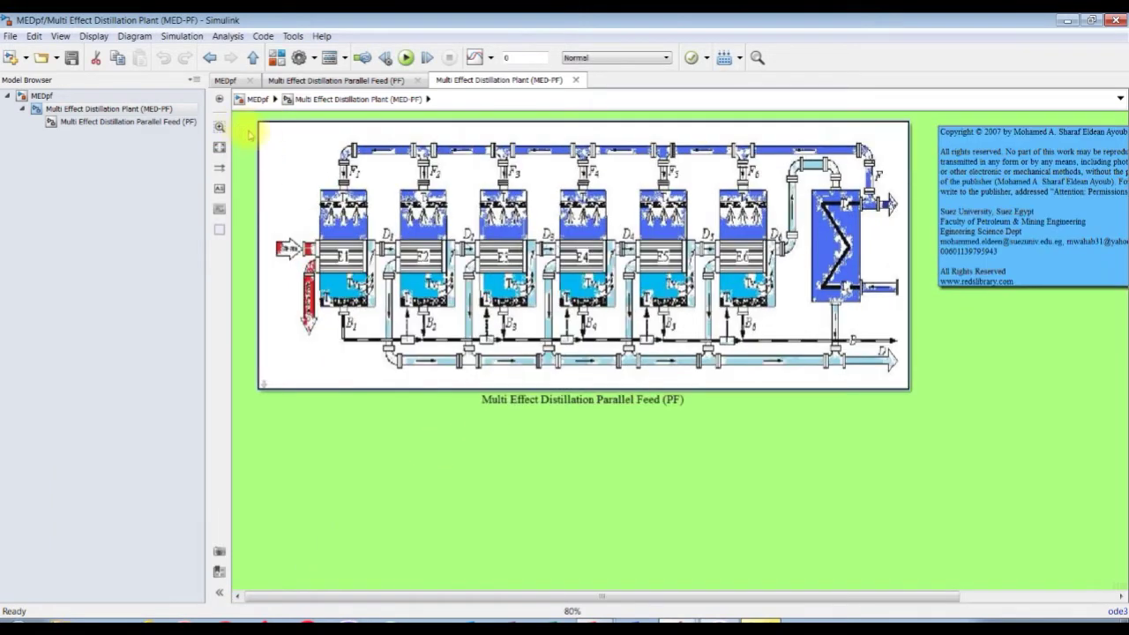
pyautogui.scroll(1, 595, 220)
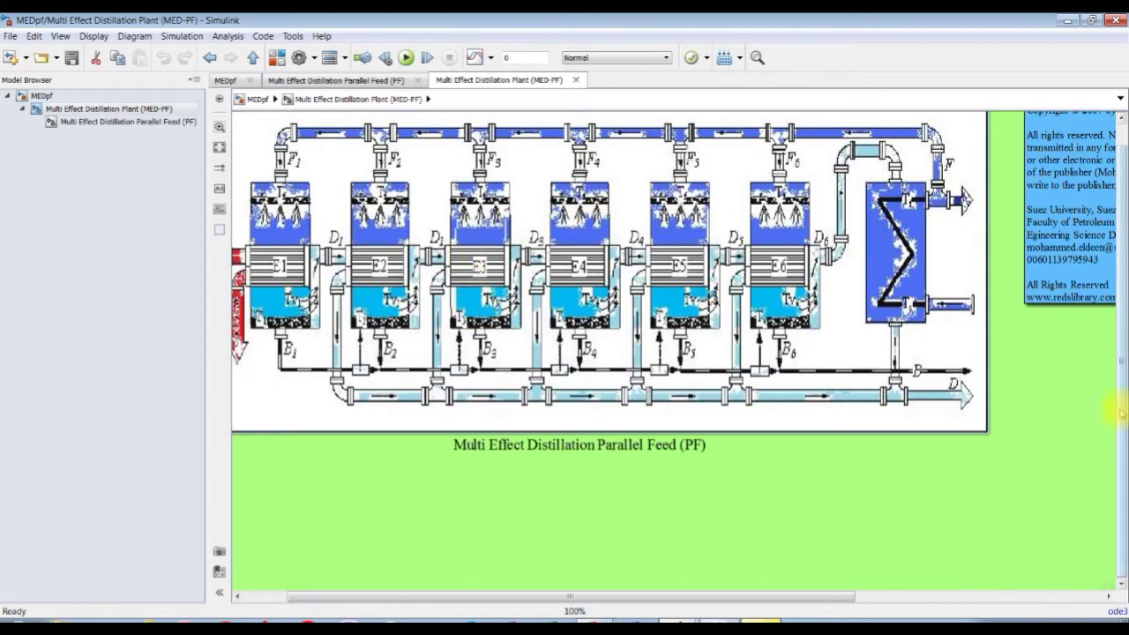
pyautogui.scroll(1, 1121, 413)
pyautogui.click(204, 463)
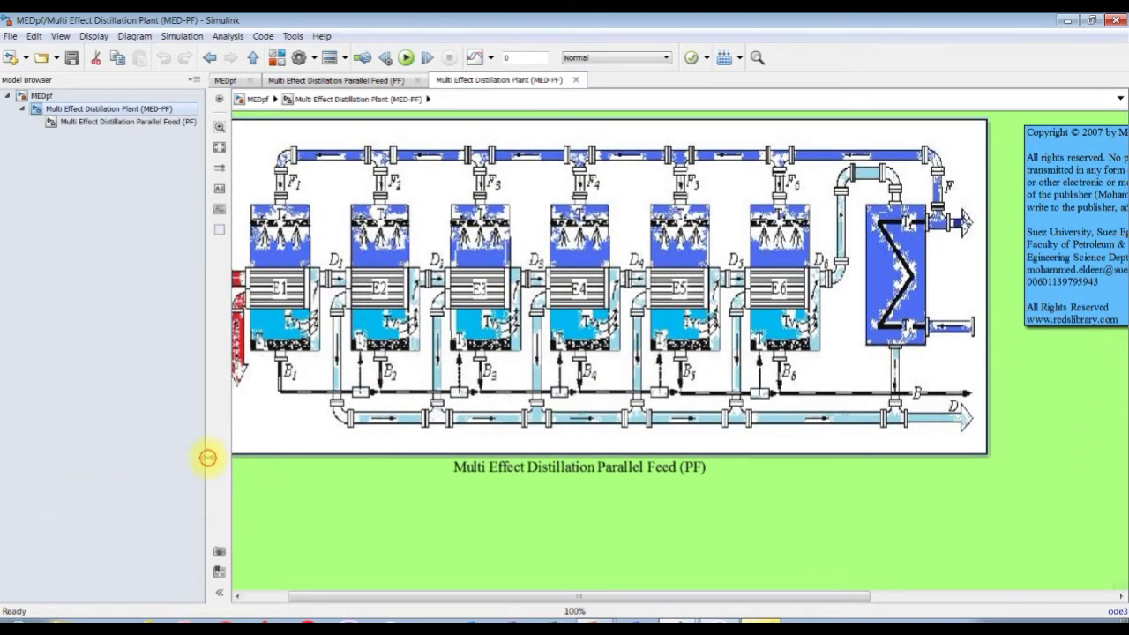
pyautogui.moveTo(208, 457); pyautogui.dragTo(161, 456)
pyautogui.moveTo(519, 600); pyautogui.dragTo(477, 602)
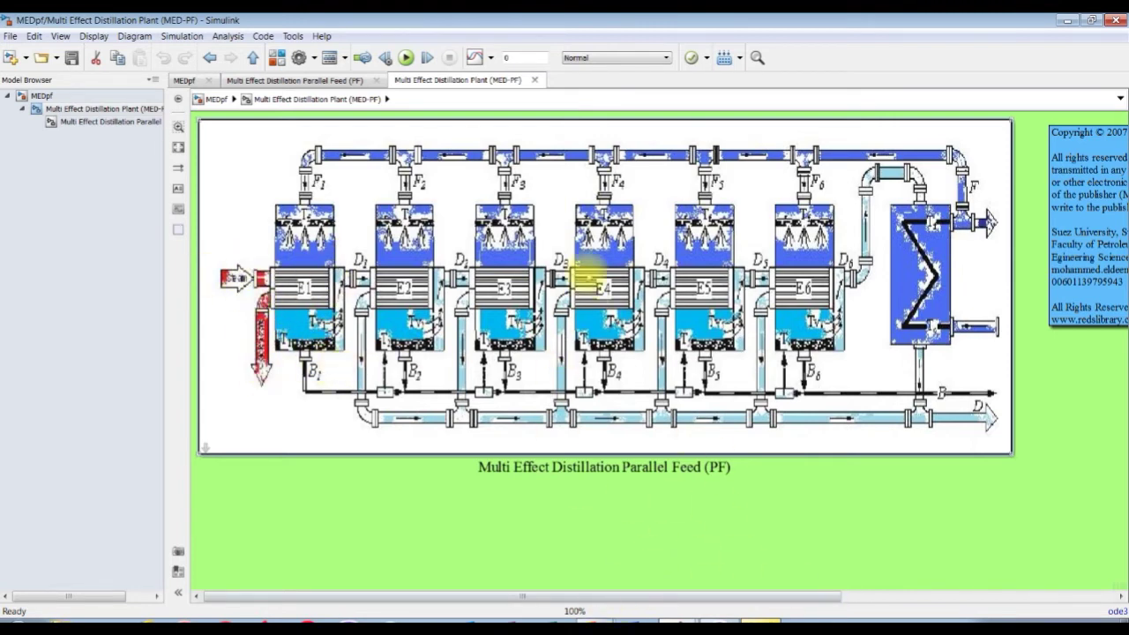
pyautogui.doubleClick(663, 291)
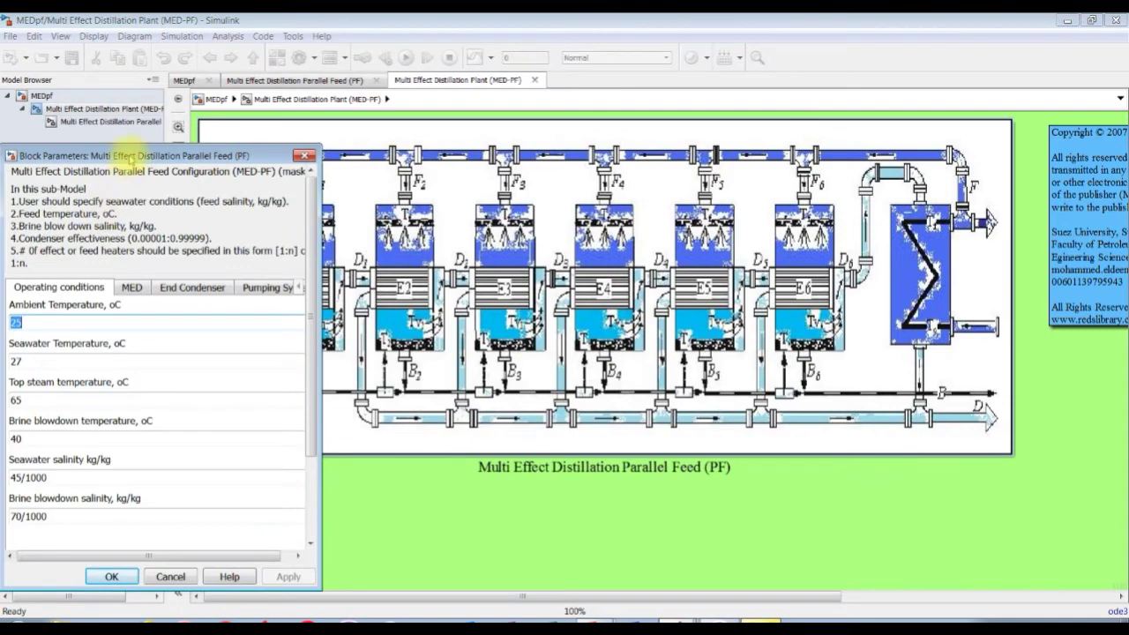
# - Bring the parallel-feed parameters dialog back to the front and widen it
pyautogui.moveTo(129, 159); pyautogui.dragTo(214, 97)
pyautogui.press('Return')
pyautogui.scroll(-1, 552, 522)
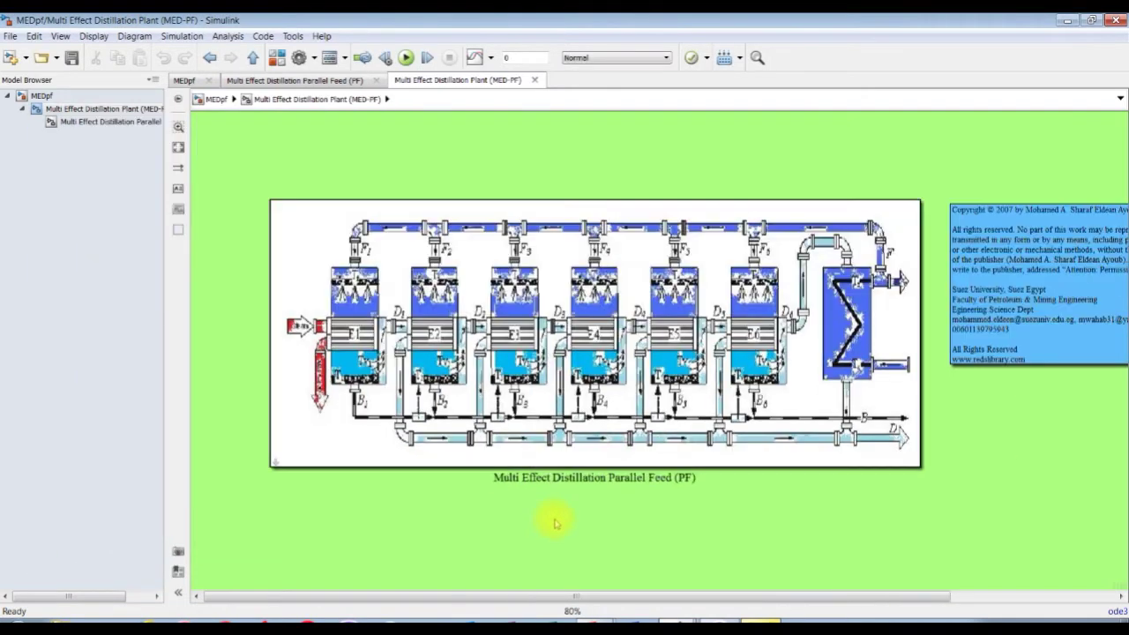
pyautogui.moveTo(679, 609)
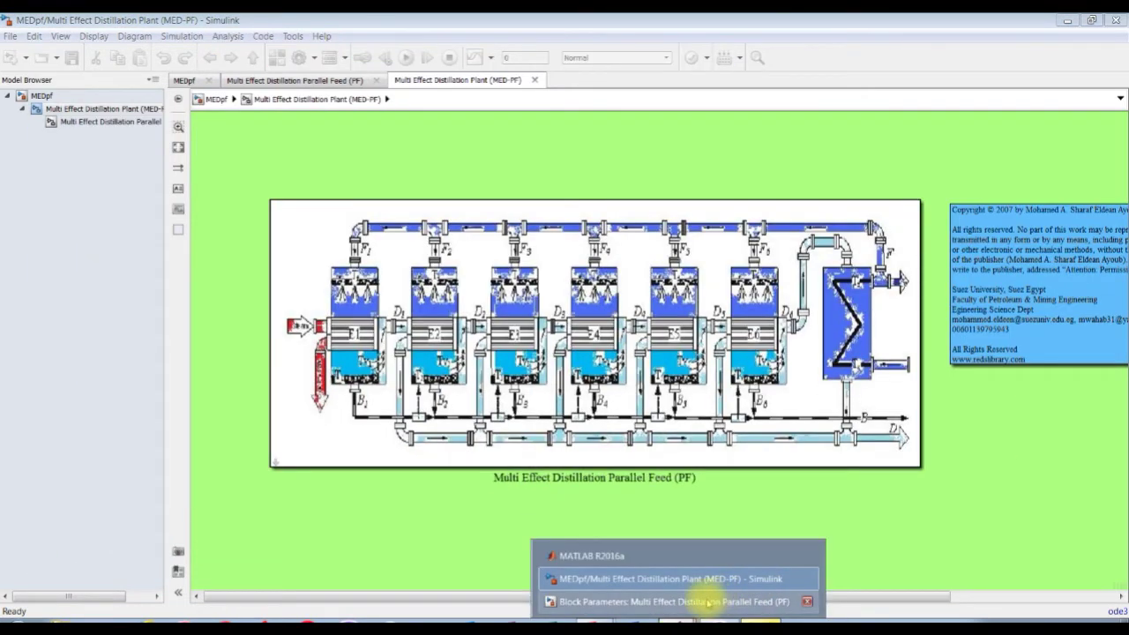
pyautogui.click(706, 600)
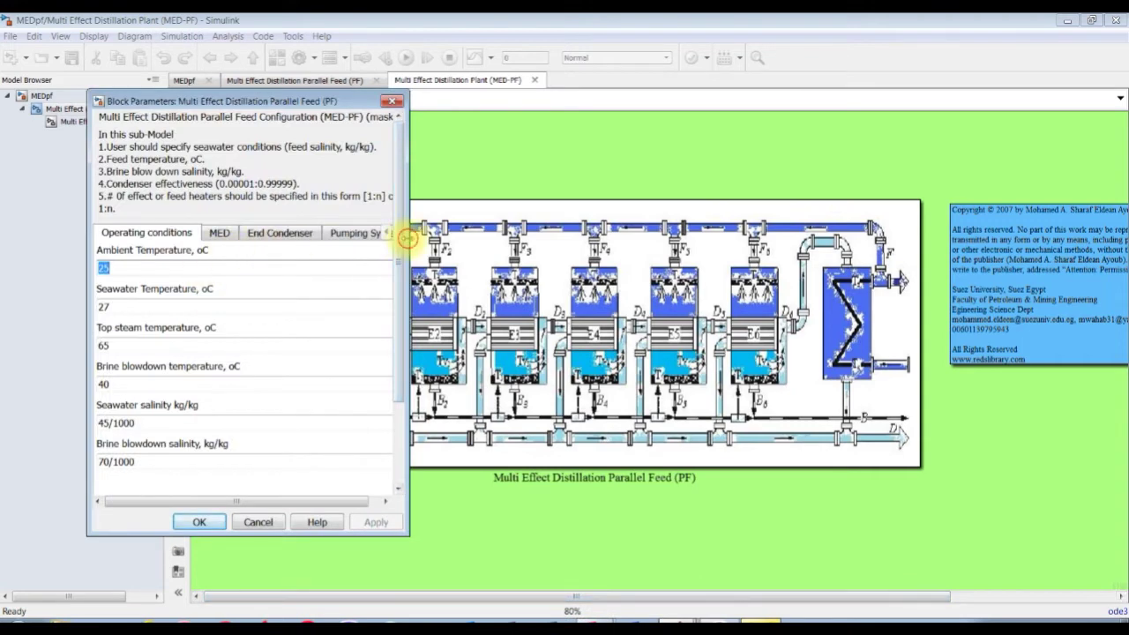
pyautogui.moveTo(408, 233); pyautogui.dragTo(699, 228)
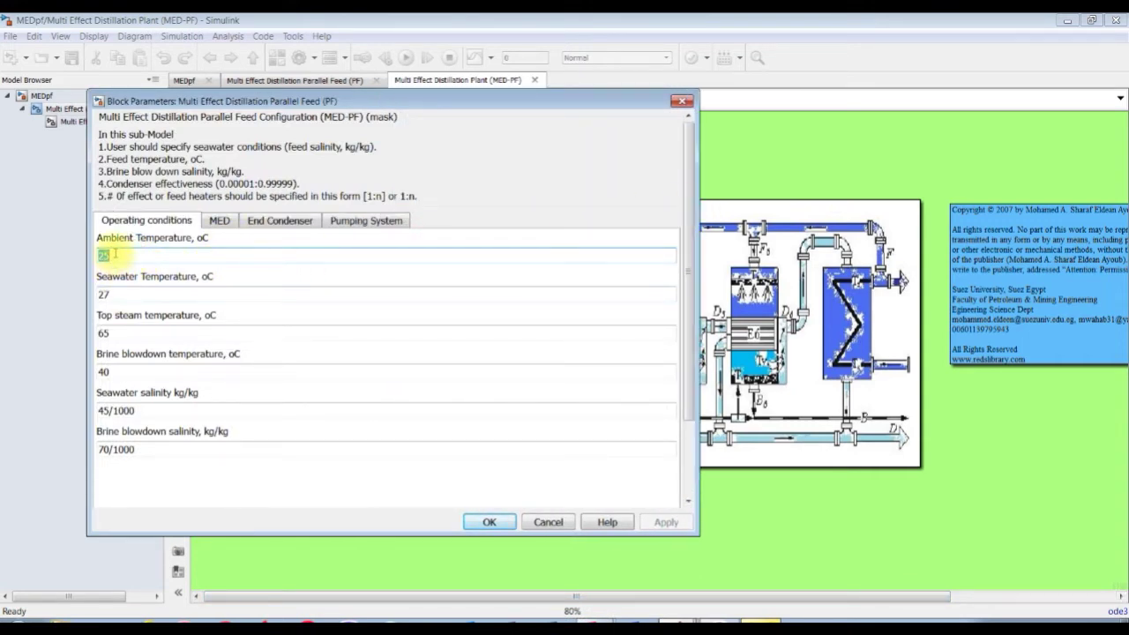
# - Change the top steam temperature from 65 to 70 °C
pyautogui.doubleClick(125, 296)
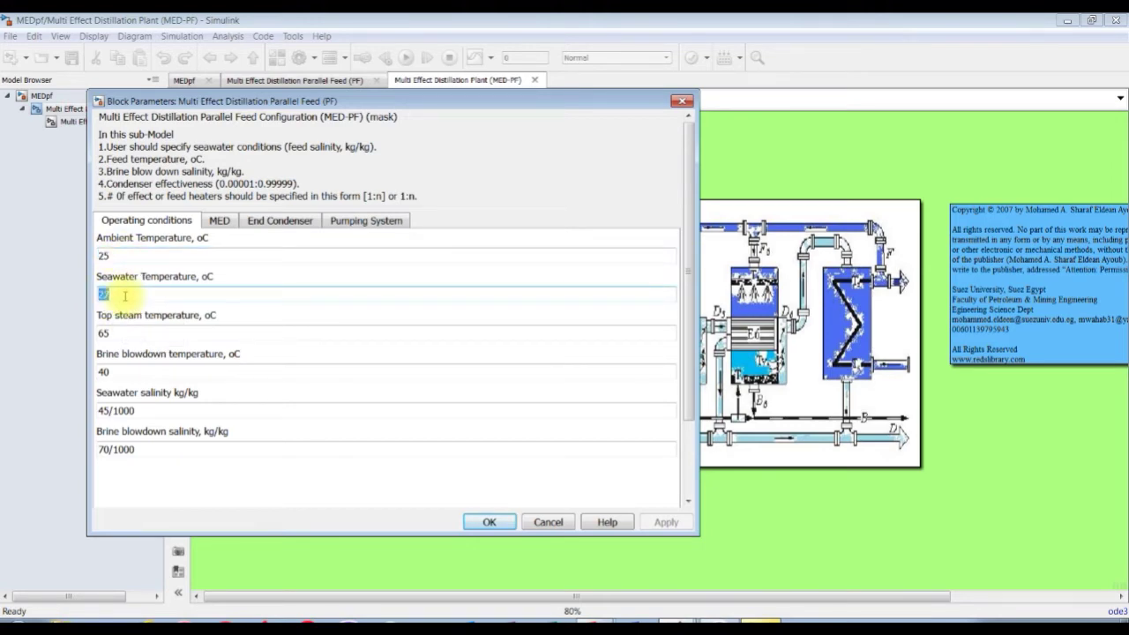
pyautogui.doubleClick(113, 332)
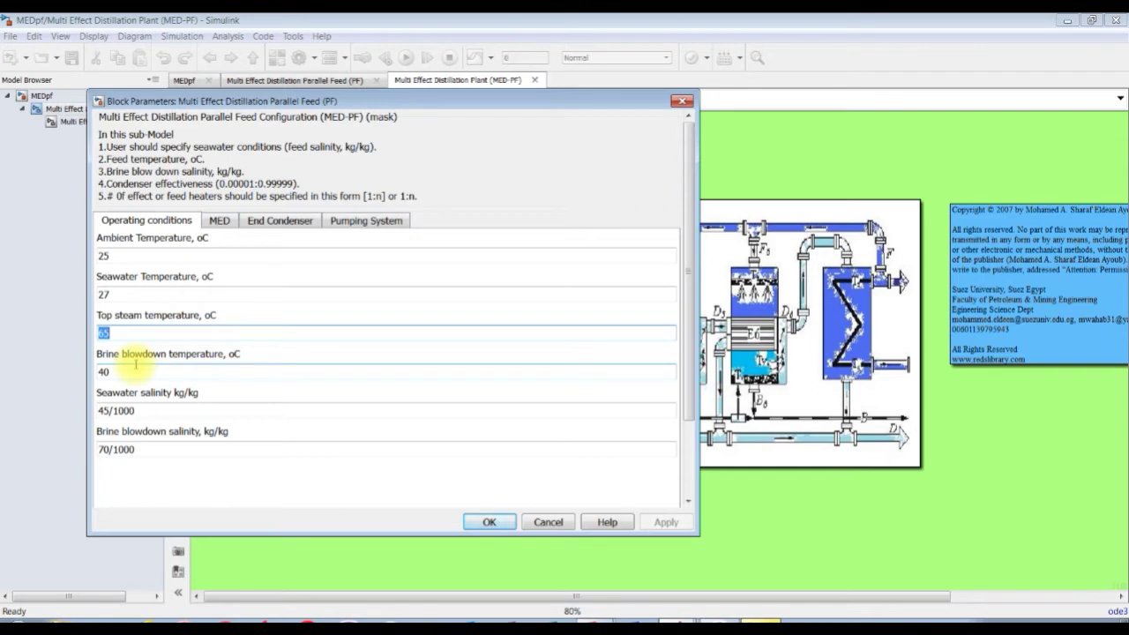
pyautogui.write('70')
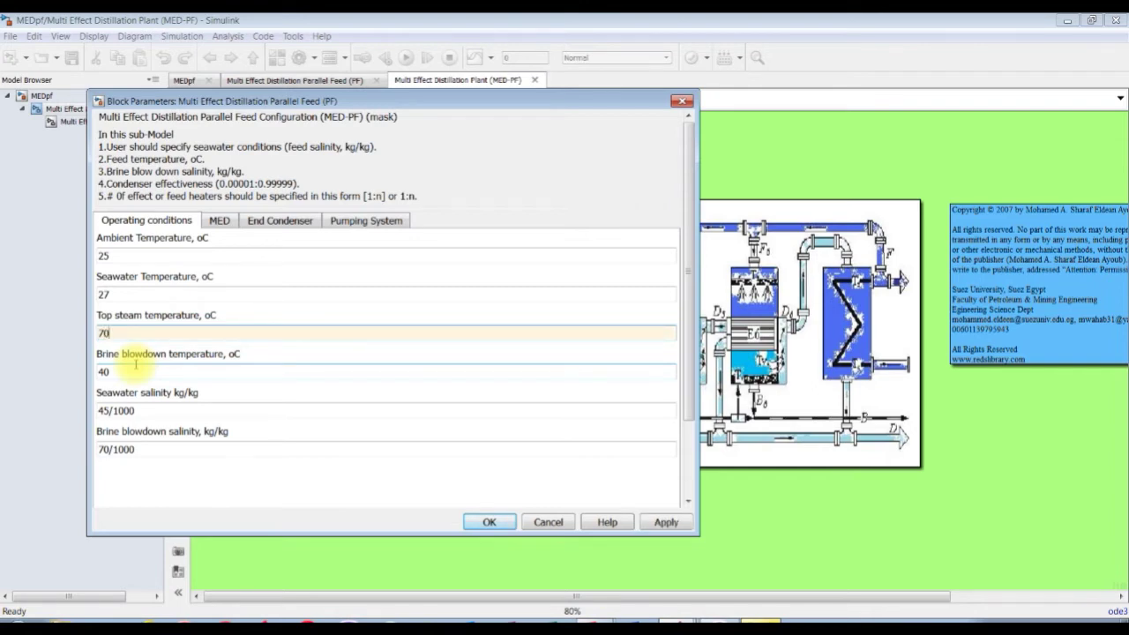
# - Change the brine blowdown temperature from 40 to 30
pyautogui.doubleClick(131, 373)
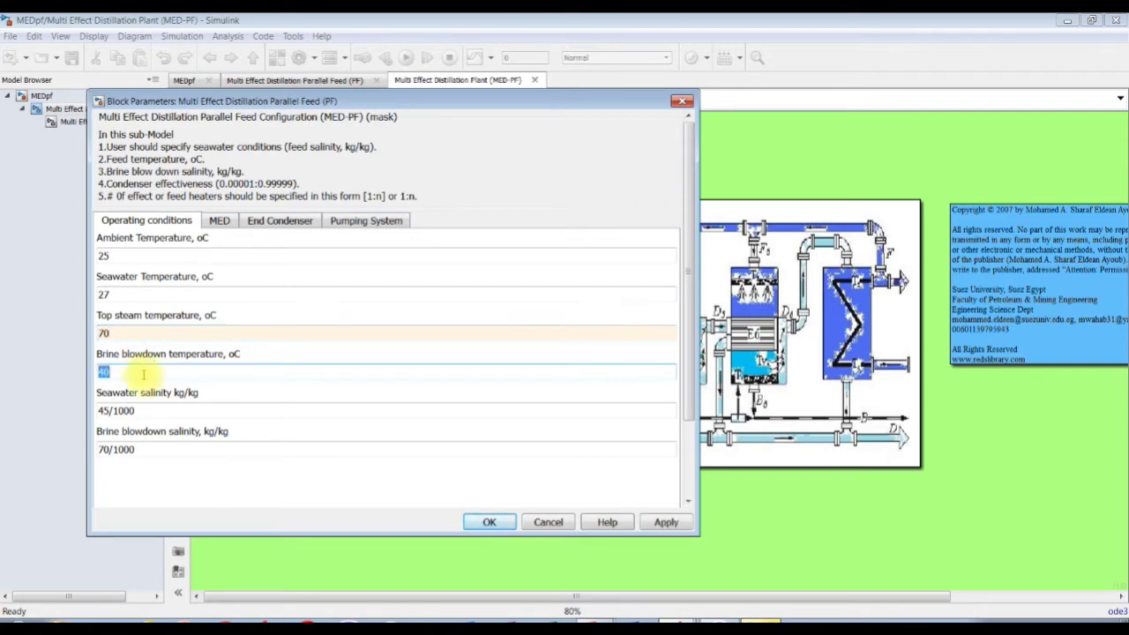
pyautogui.click(124, 372)
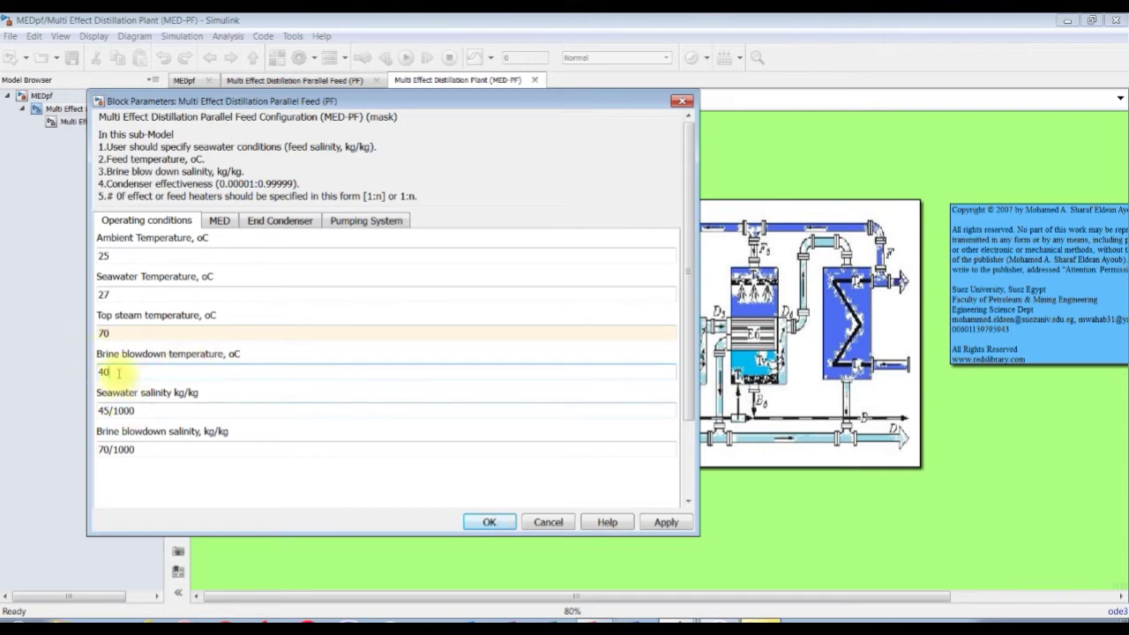
pyautogui.click(113, 371)
pyautogui.click(103, 372)
pyautogui.press('BackSpace')
pyautogui.write('3')
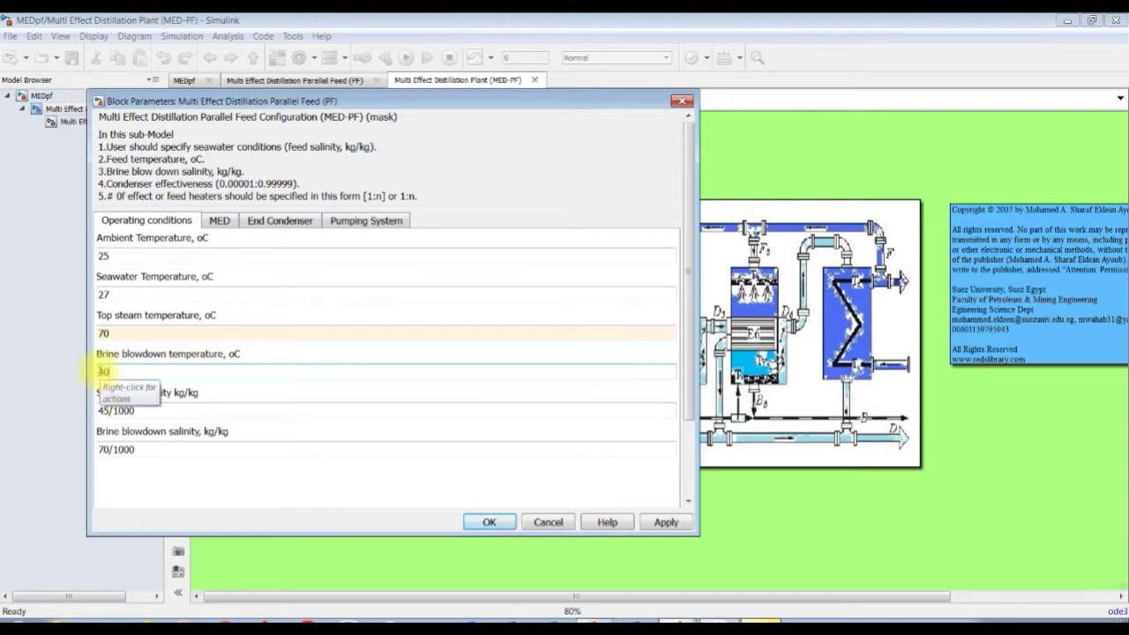
# - Set seawater salinity to 35/1000 and brine blowdown salinity to 68/1000, then select plant productivity
pyautogui.doubleClick(104, 410)
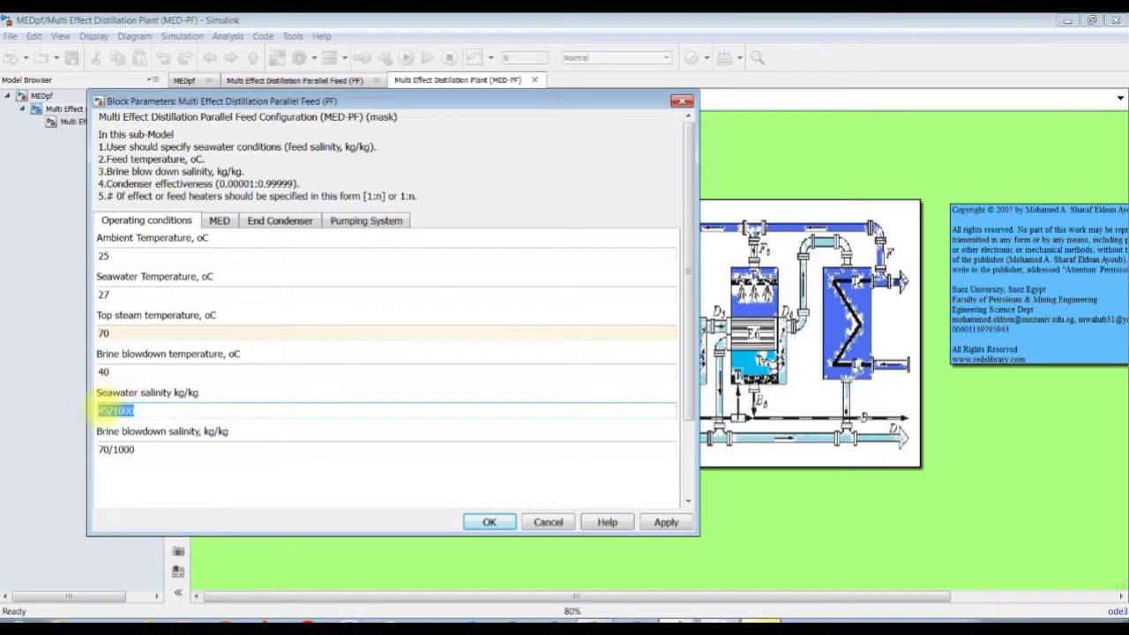
pyautogui.click(104, 410)
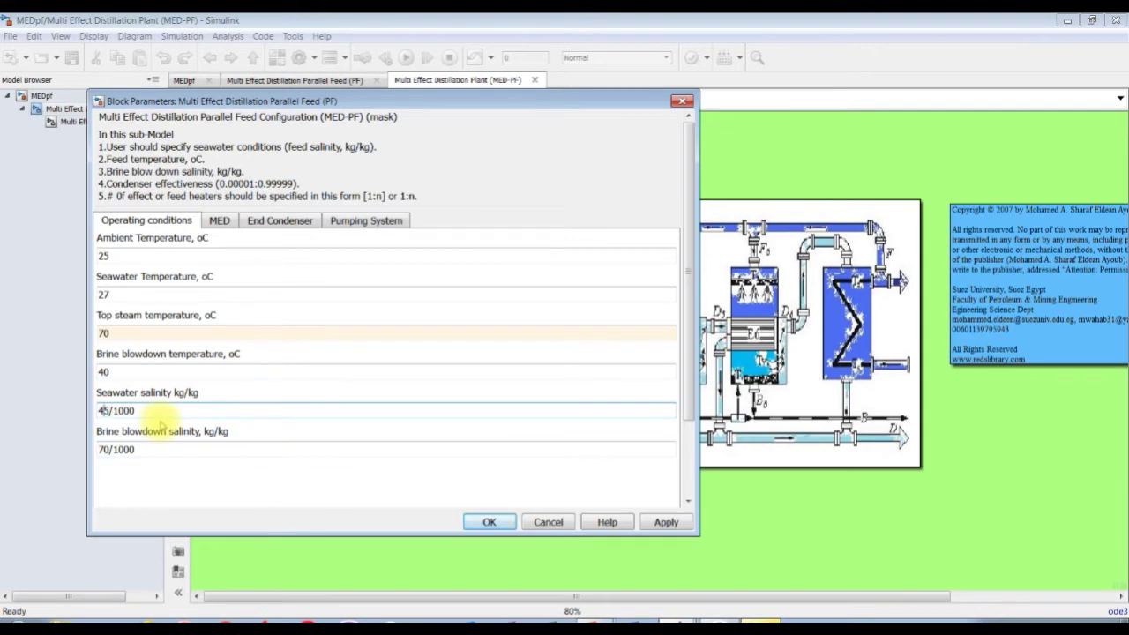
pyautogui.write('35')
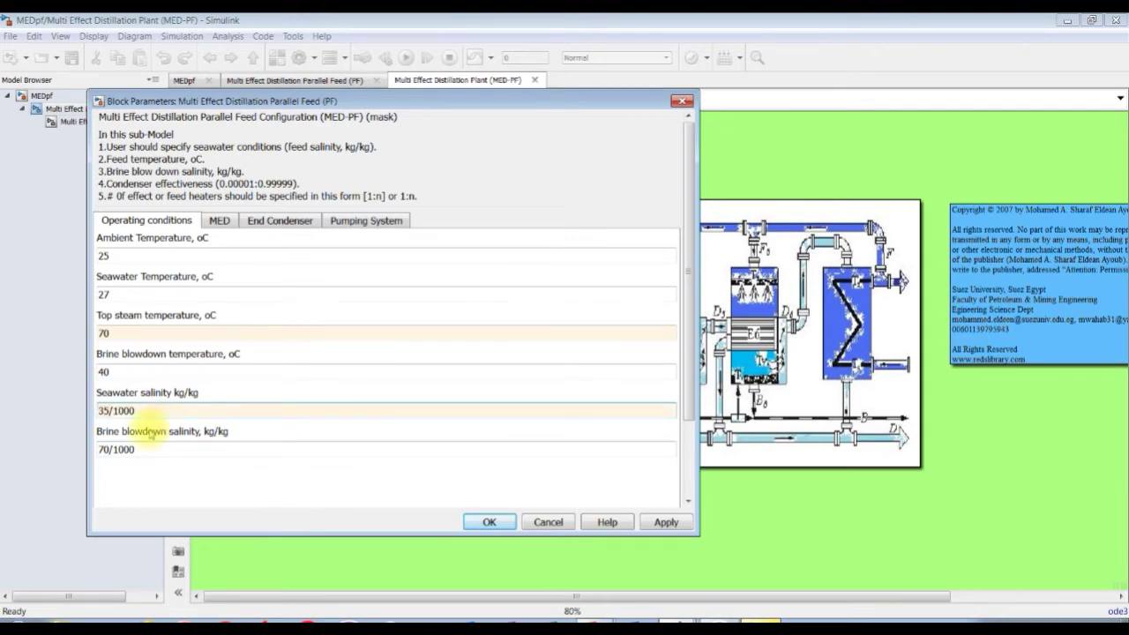
pyautogui.doubleClick(104, 452)
pyautogui.click(102, 451)
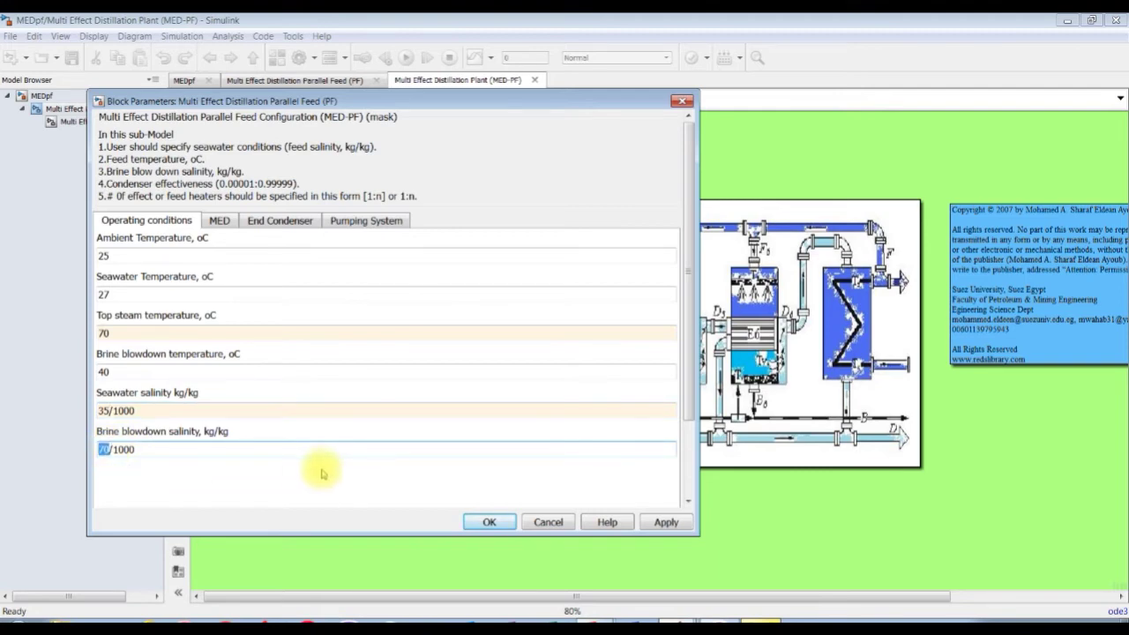
pyautogui.write('68')
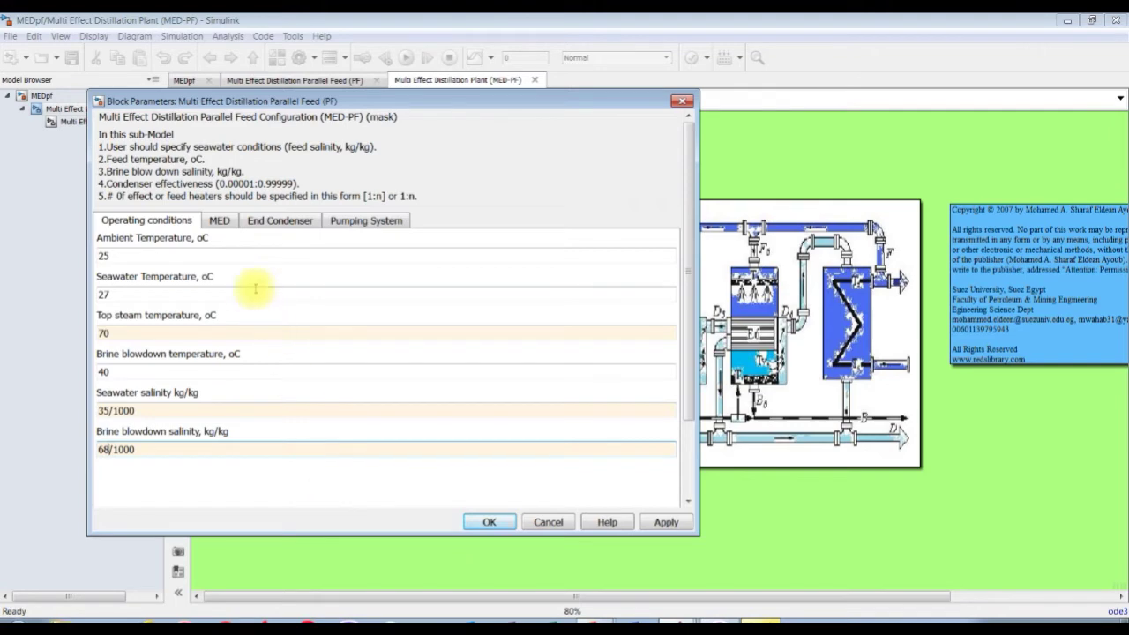
pyautogui.click(222, 222)
pyautogui.doubleClick(143, 255)
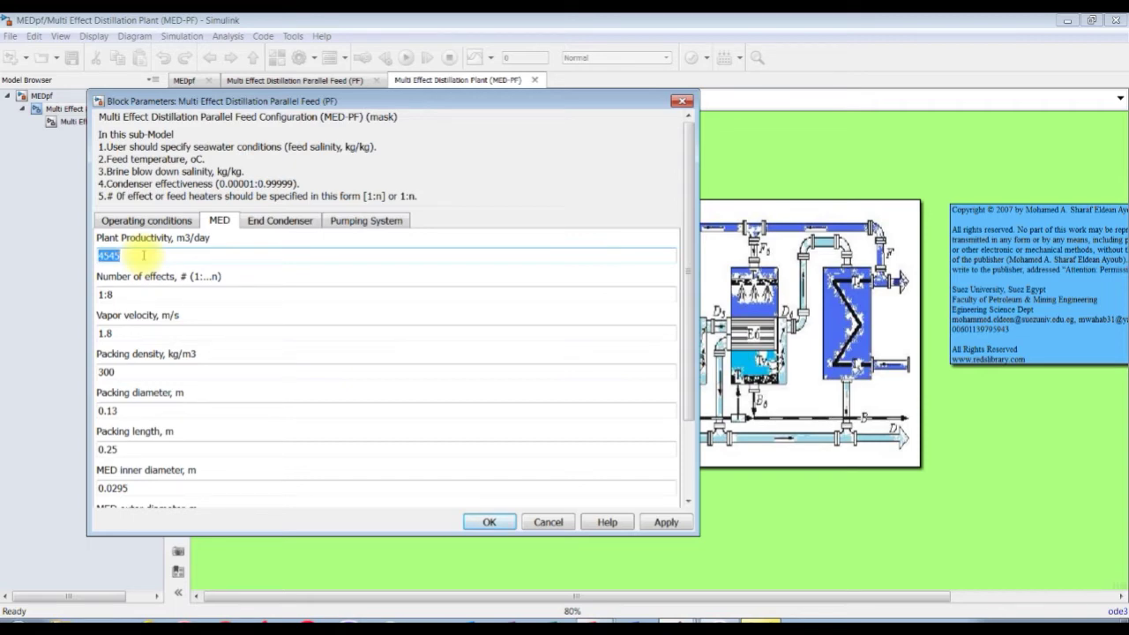
# - Set plant productivity to 3500 m3/day, keeping the number of effects at 1:8
pyautogui.write('3500')
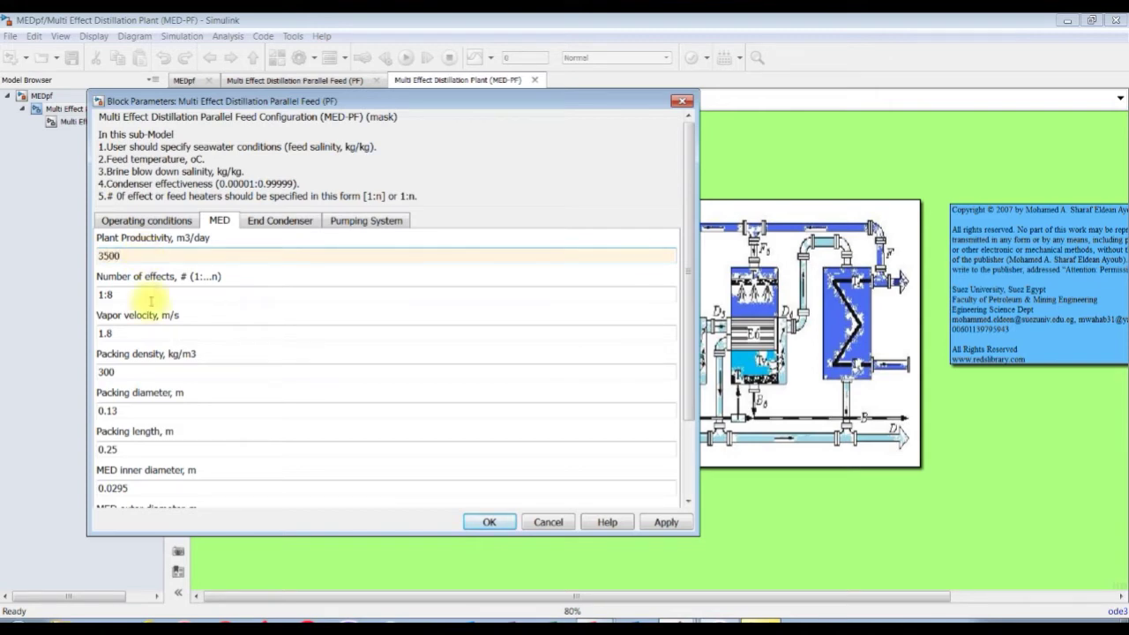
pyautogui.doubleClick(123, 294)
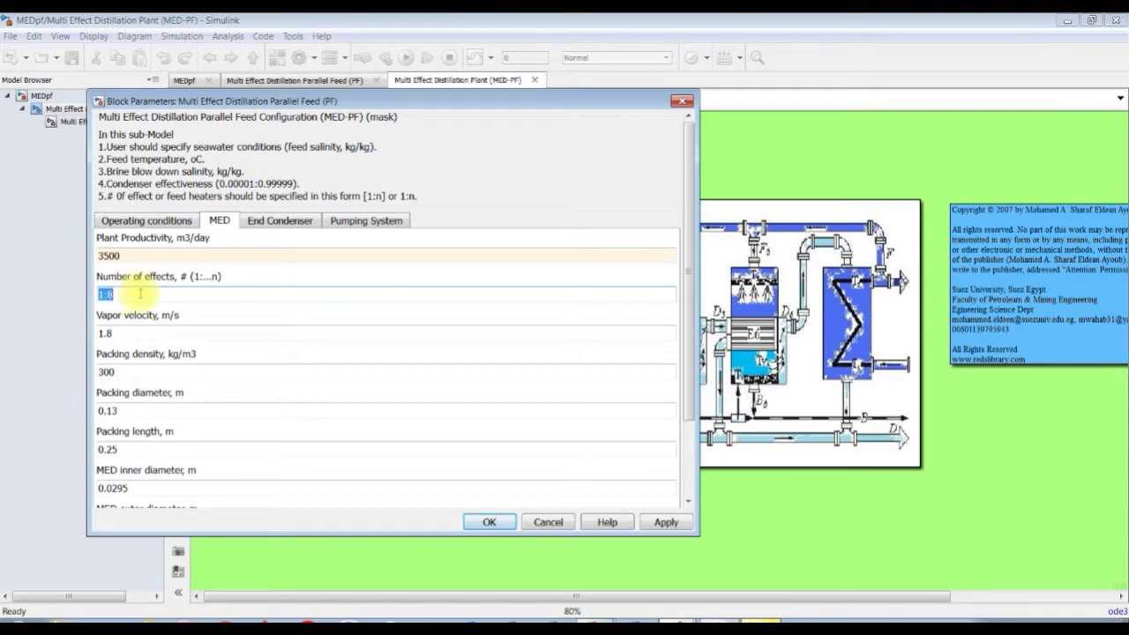
pyautogui.click(120, 294)
pyautogui.click(135, 292)
pyautogui.press('BackSpace')
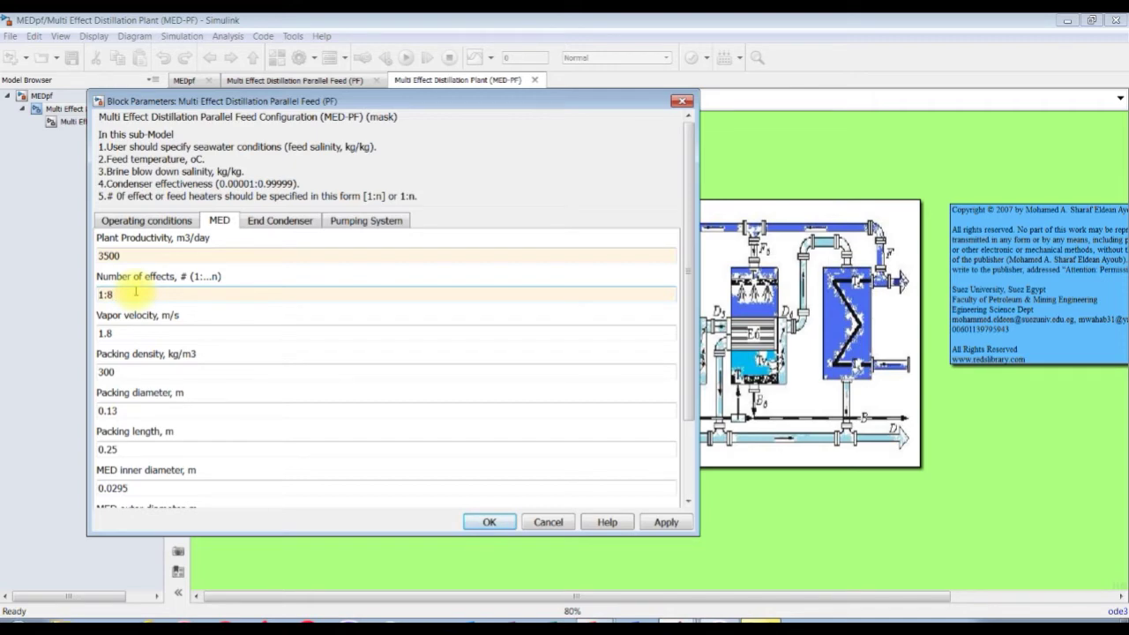
# - Review the vapor velocity, packing density, packing diameter and MED shell diameter values
pyautogui.doubleClick(106, 332)
pyautogui.doubleClick(107, 372)
pyautogui.doubleClick(109, 410)
pyautogui.doubleClick(106, 332)
pyautogui.doubleClick(107, 410)
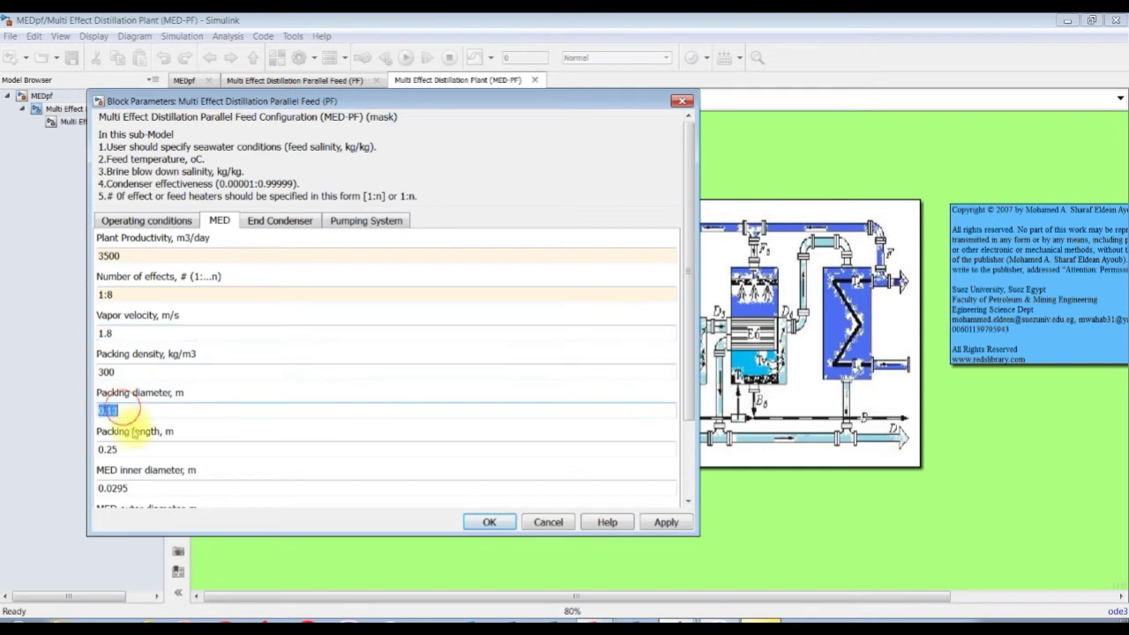
pyautogui.scroll(-2, 132, 424)
pyautogui.doubleClick(119, 466)
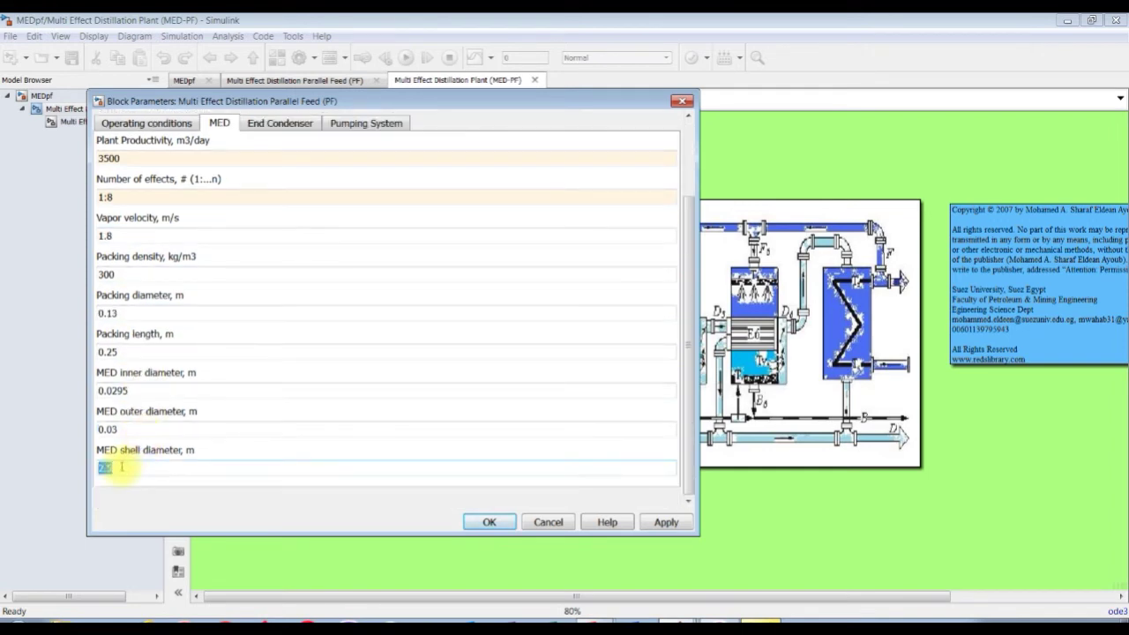
pyautogui.scroll(3, 141, 441)
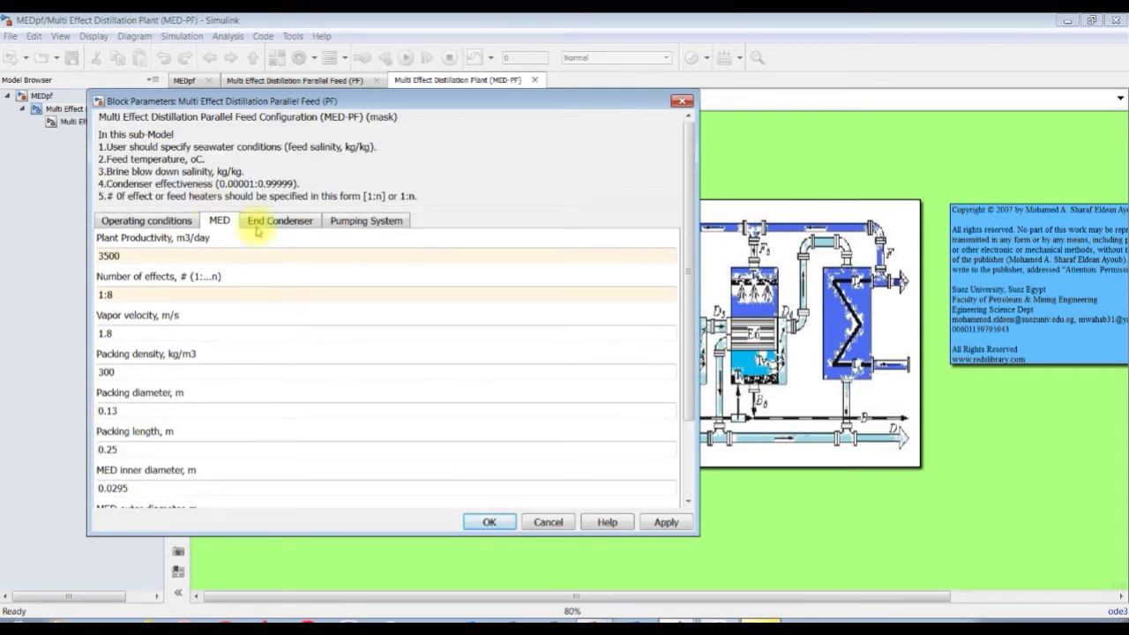
pyautogui.click(277, 221)
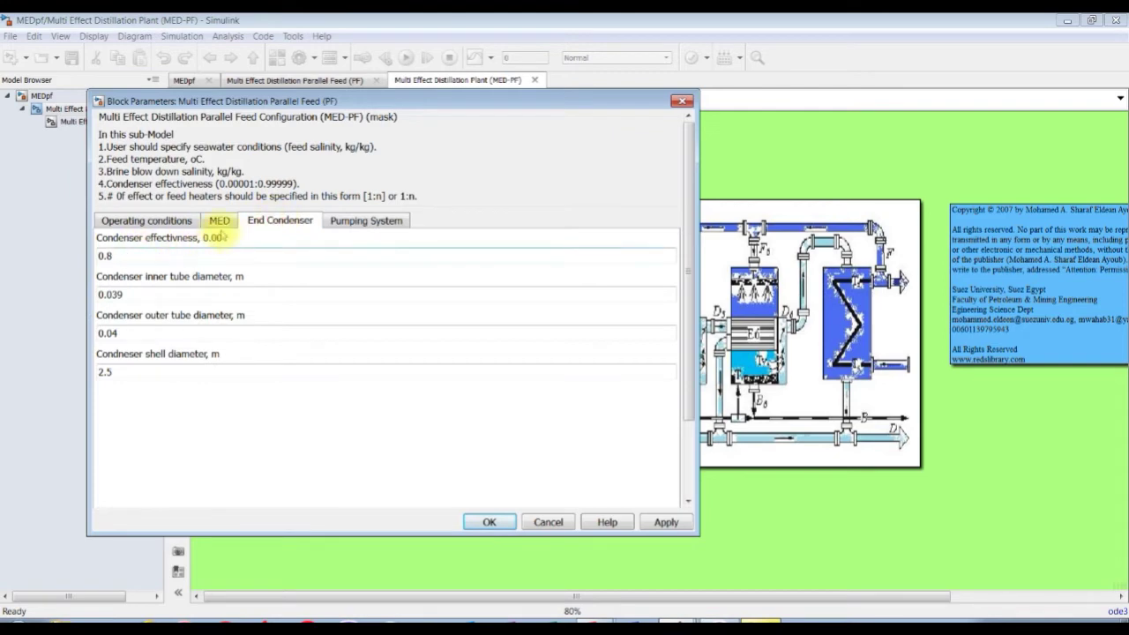
# - Review the end condenser effectiveness, inner and outer tube diameters, and shell diameter
pyautogui.doubleClick(141, 254)
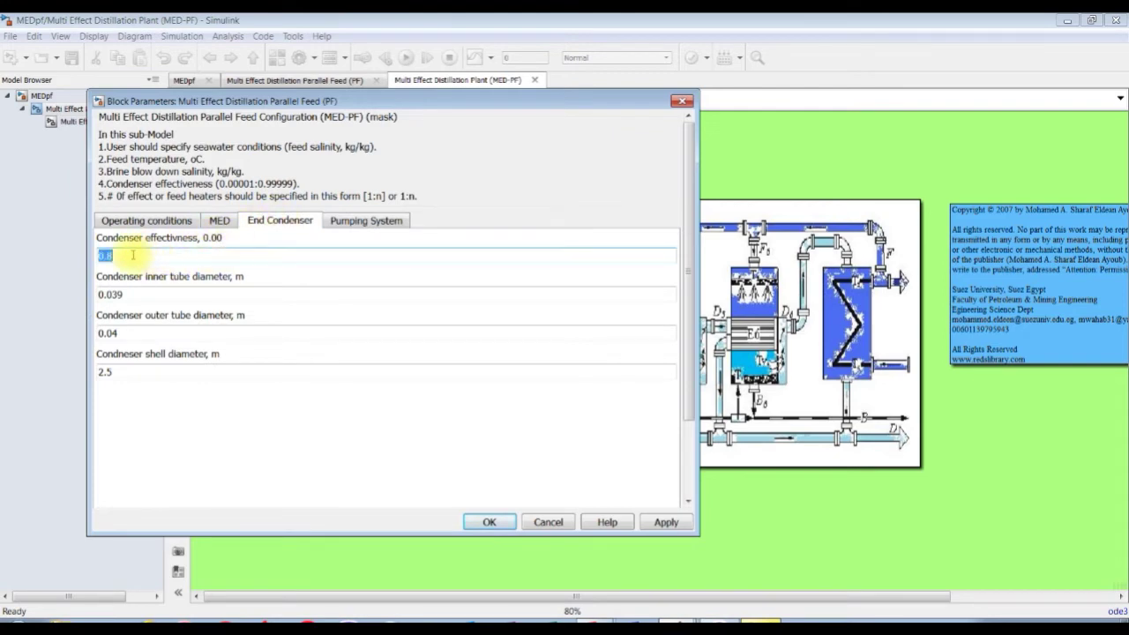
pyautogui.doubleClick(139, 296)
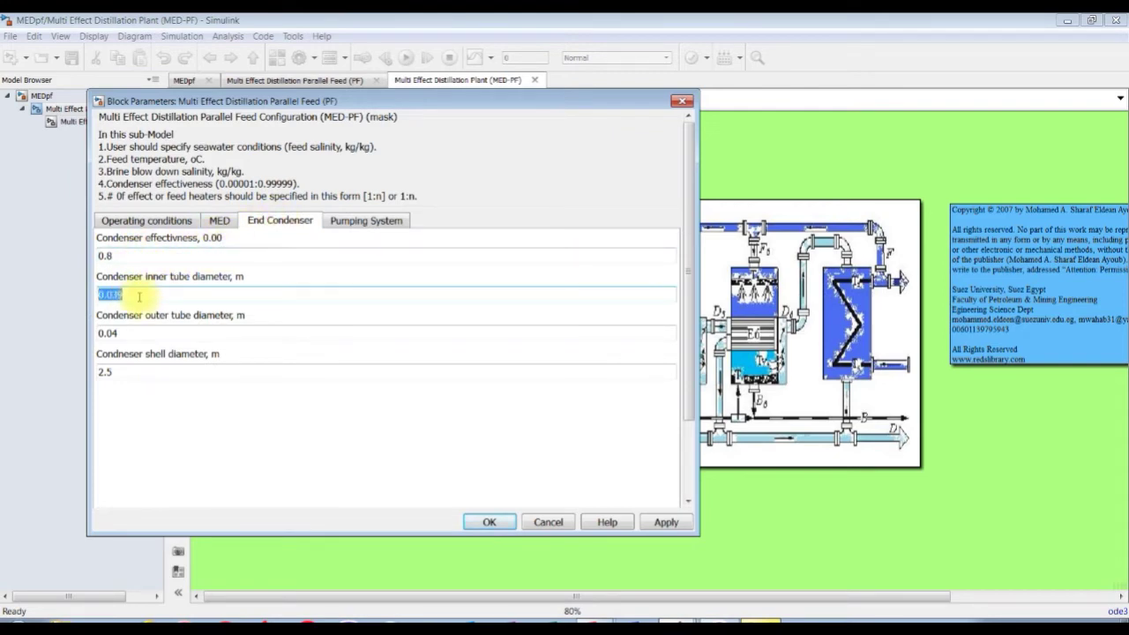
pyautogui.doubleClick(123, 333)
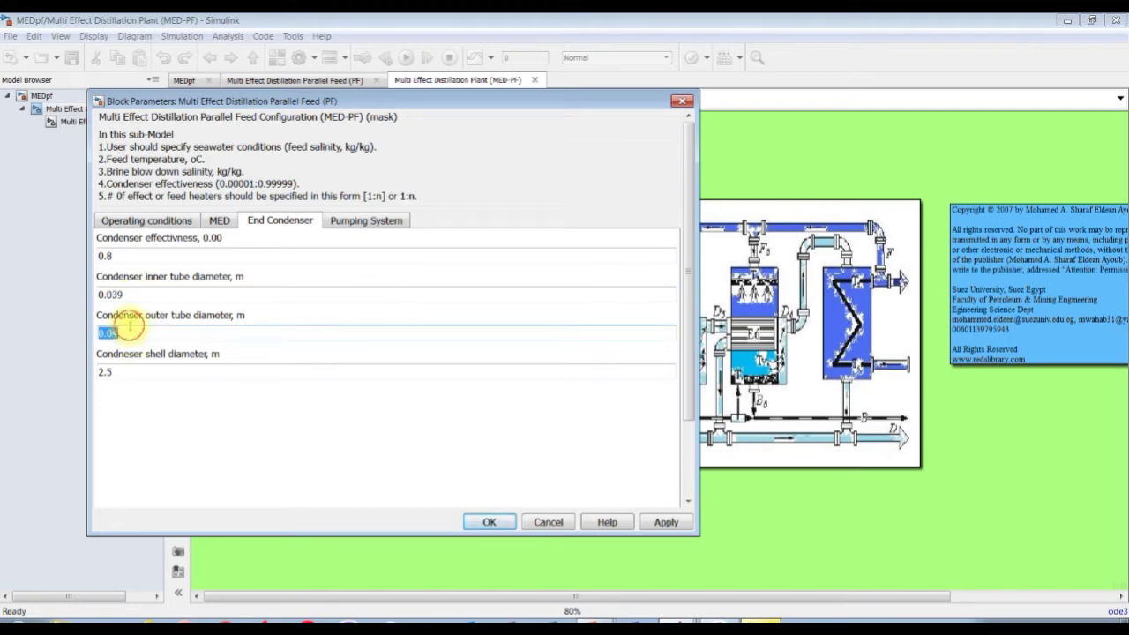
pyautogui.doubleClick(113, 372)
pyautogui.doubleClick(131, 333)
pyautogui.doubleClick(130, 294)
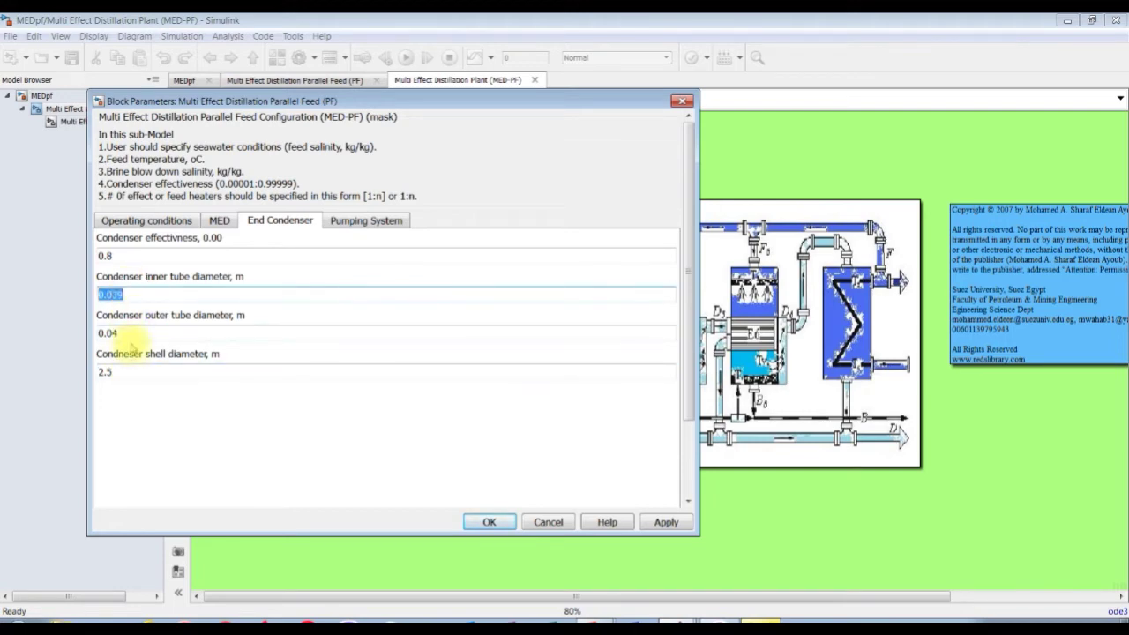
pyautogui.doubleClick(122, 329)
pyautogui.doubleClick(131, 292)
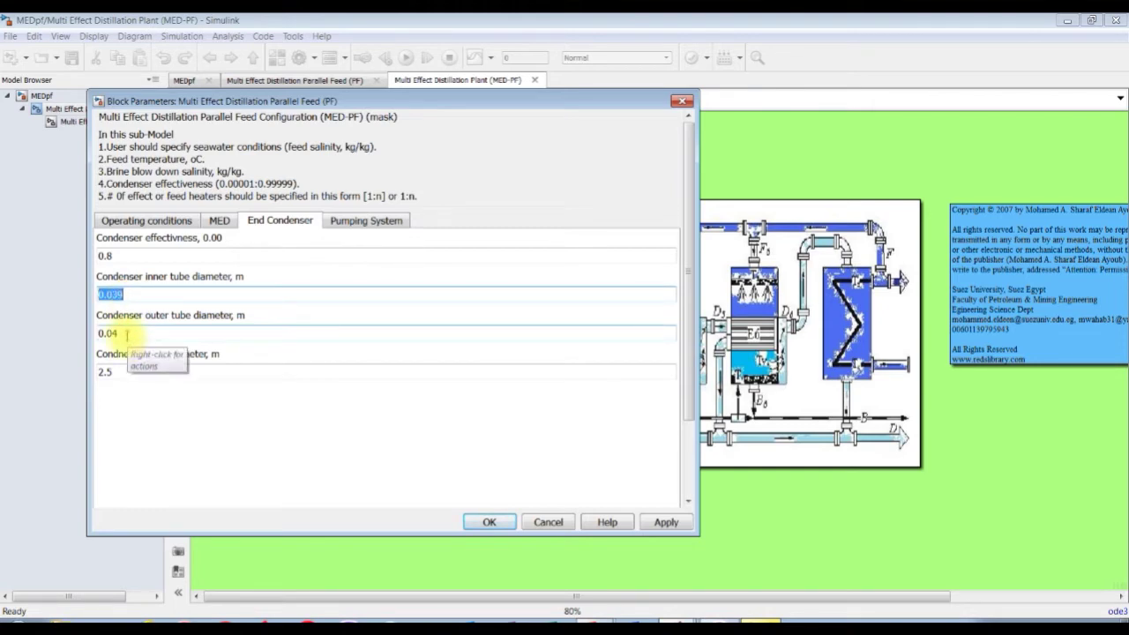
pyautogui.doubleClick(107, 371)
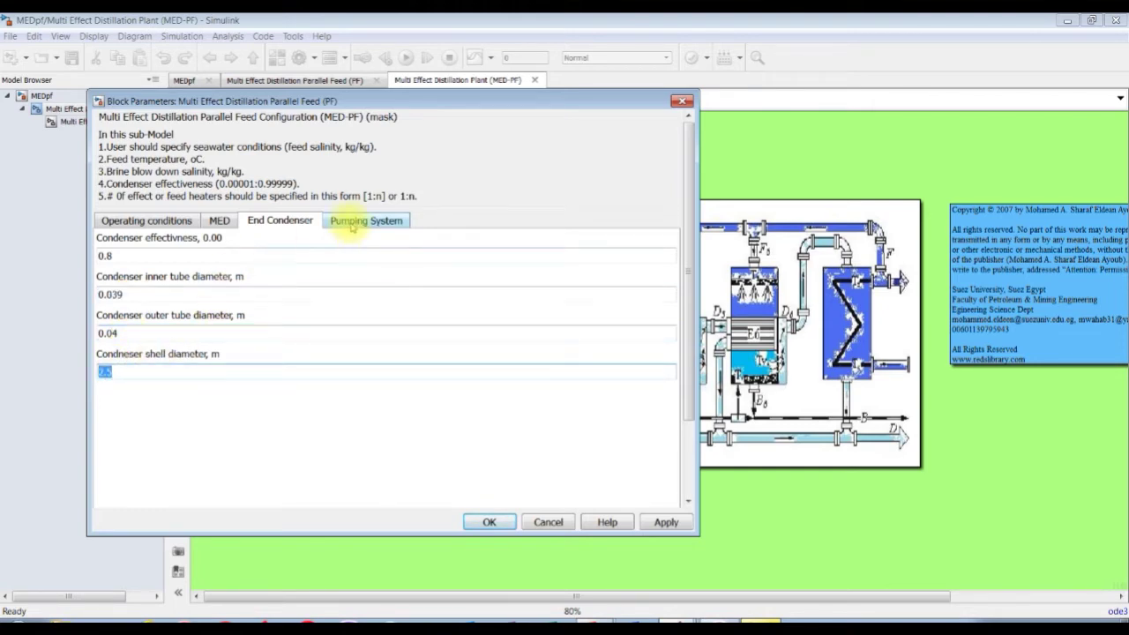
# - Check the brine blowdown, distillate and feed seawater pump efficiencies, all 0.75
pyautogui.click(350, 222)
pyautogui.doubleClick(133, 256)
pyautogui.doubleClick(134, 295)
pyautogui.click(133, 334)
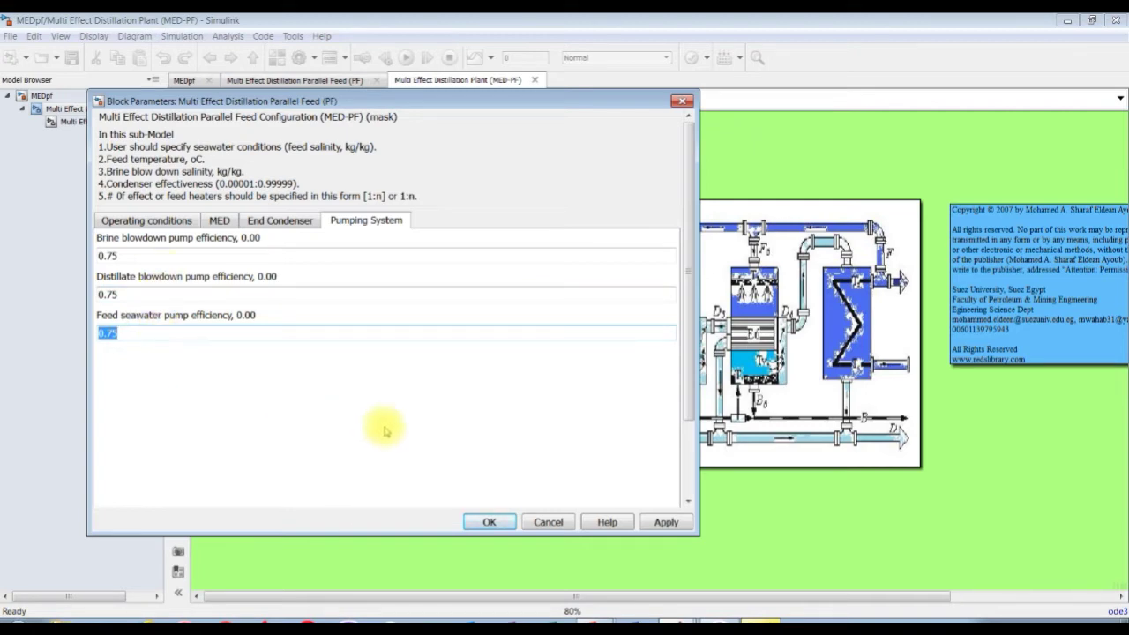
# - Apply the edited parameters and open the Parallel Feed (PF) subsystem fitted to view
pyautogui.click(666, 522)
pyautogui.click(490, 522)
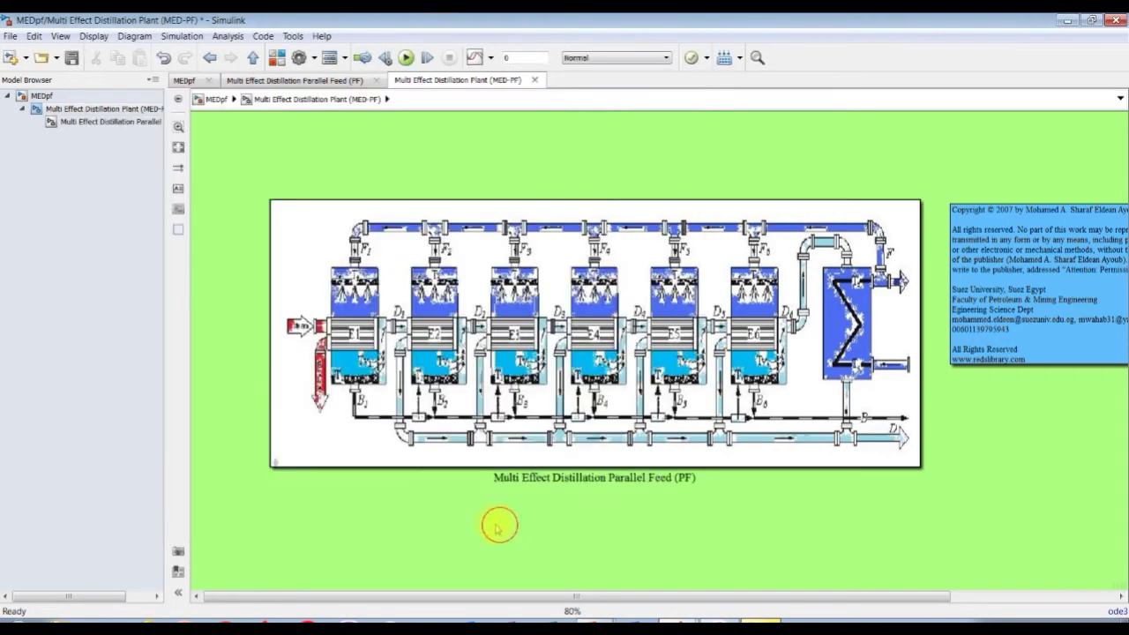
pyautogui.click(97, 123)
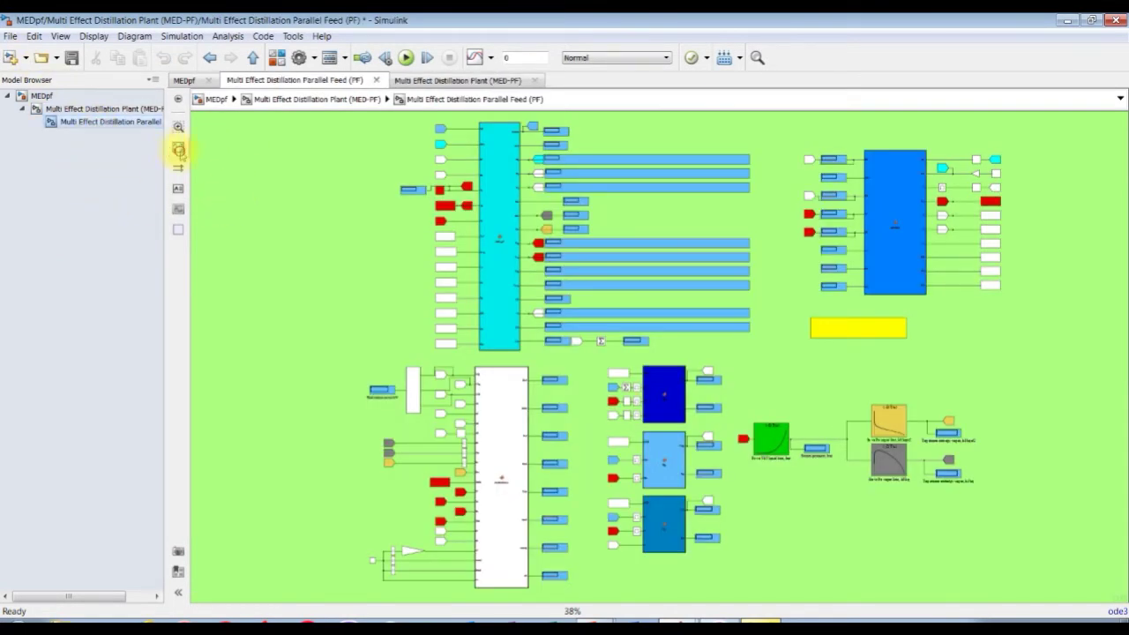
pyautogui.click(178, 148)
# - Zoom and pan the subsystem to view the med_pf block and its result displays
pyautogui.scroll(2, 620, 167)
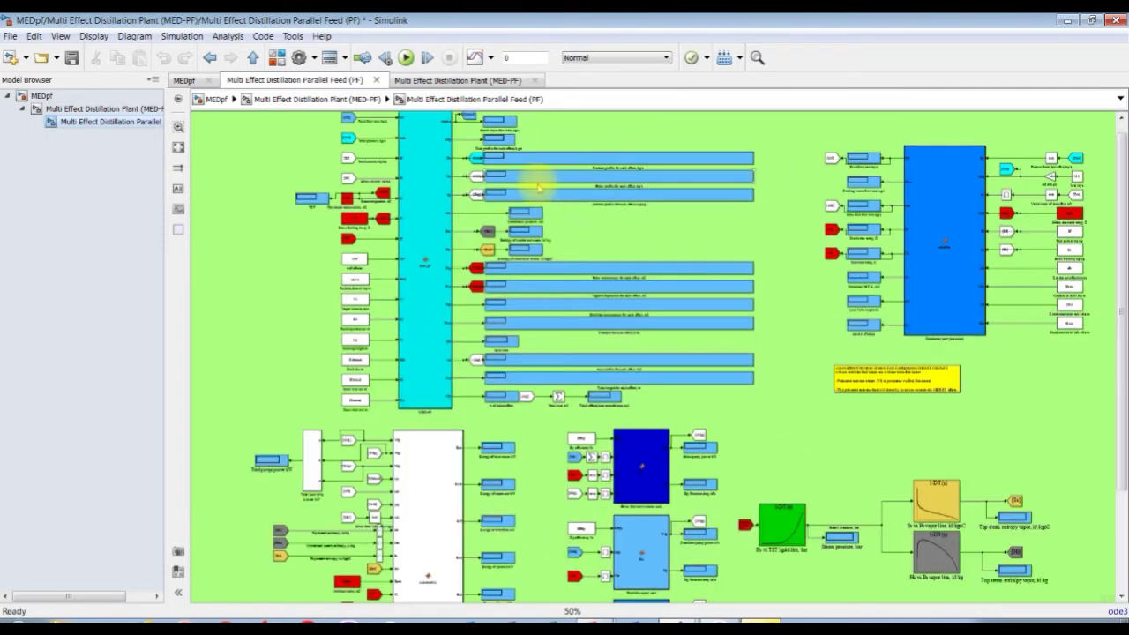
pyautogui.scroll(5, 538, 185)
pyautogui.scroll(-2, 537, 182)
pyautogui.moveTo(498, 598); pyautogui.dragTo(436, 599)
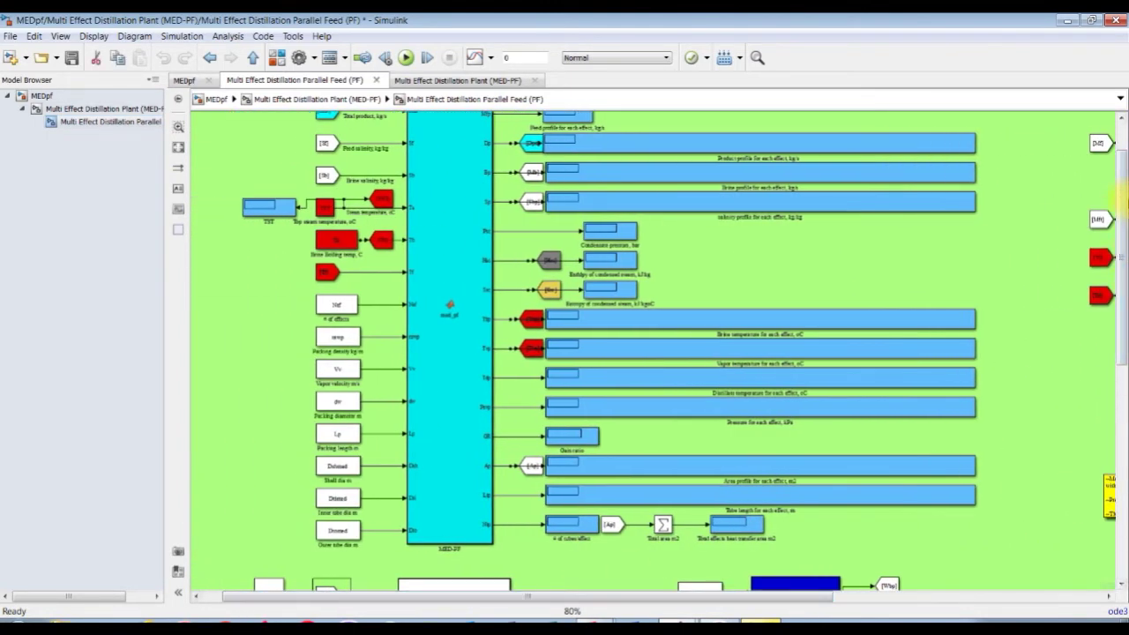
pyautogui.moveTo(1122, 199); pyautogui.dragTo(1123, 176)
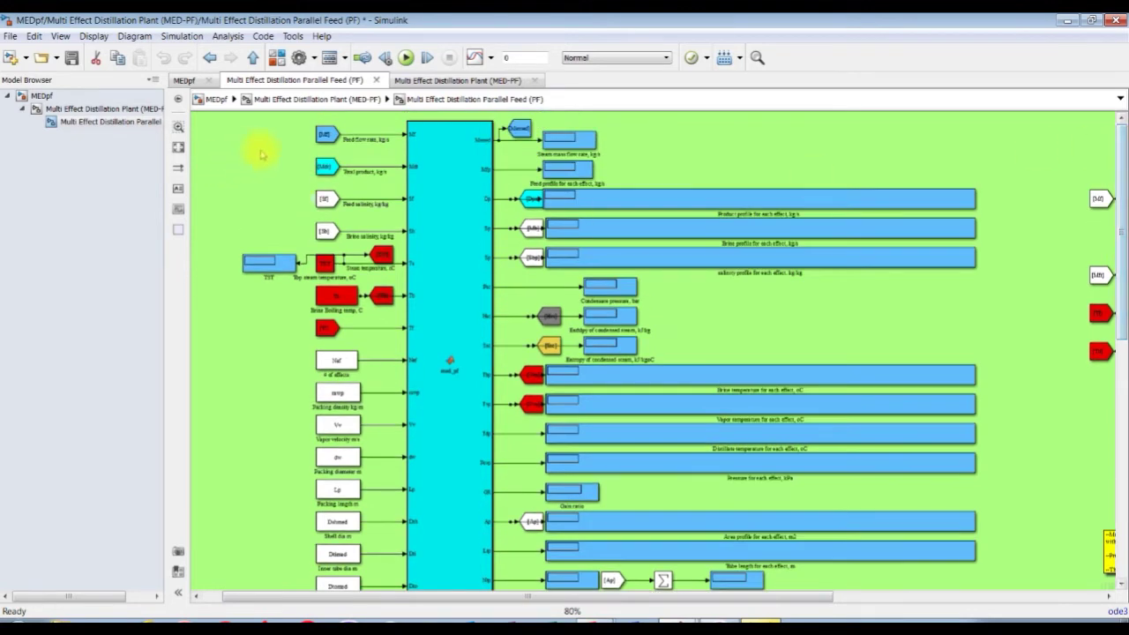
pyautogui.scroll(1, 323, 159)
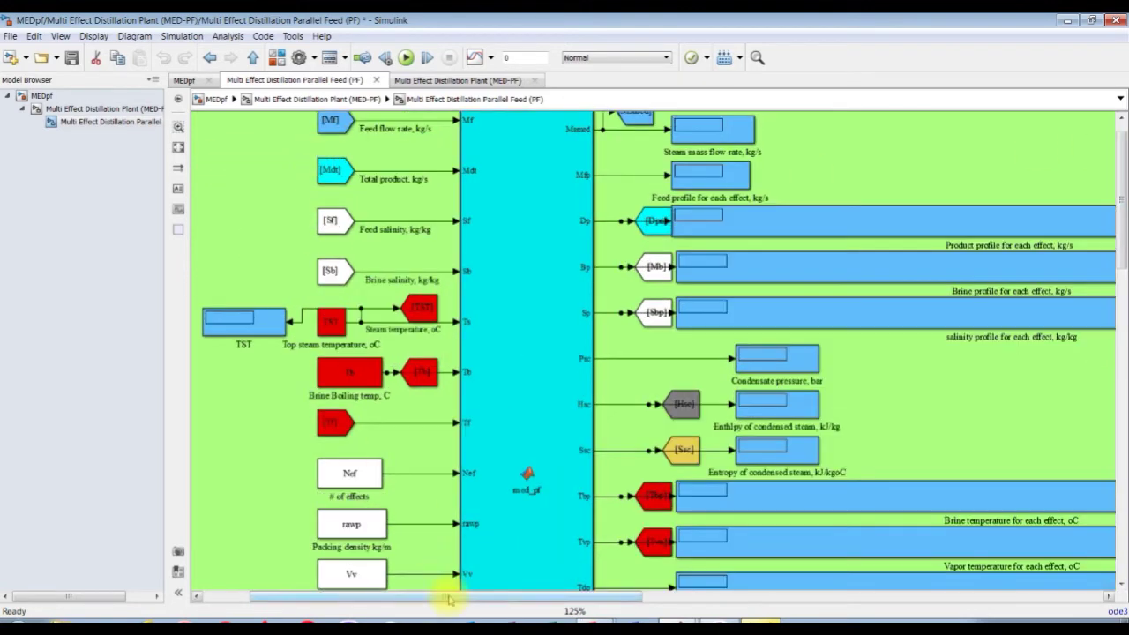
pyautogui.moveTo(448, 596); pyautogui.dragTo(524, 596)
pyautogui.moveTo(1123, 188); pyautogui.dragTo(1124, 181)
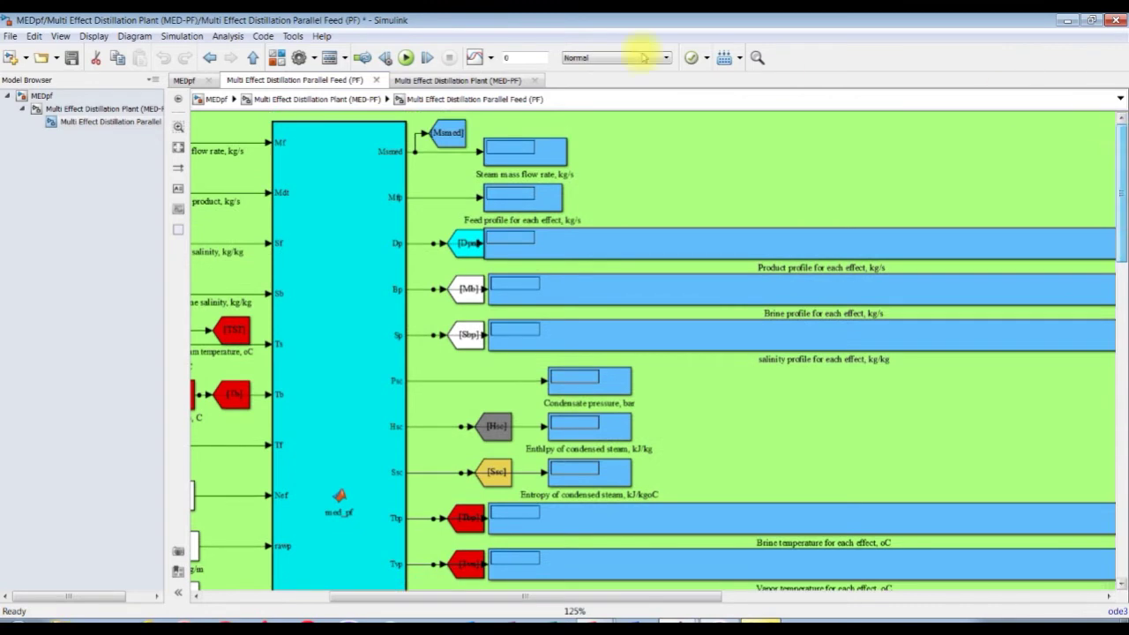
# - Run the simulation, read displays like steam mass flow 5.104 kg/s, then return to MED-PF
pyautogui.click(407, 57)
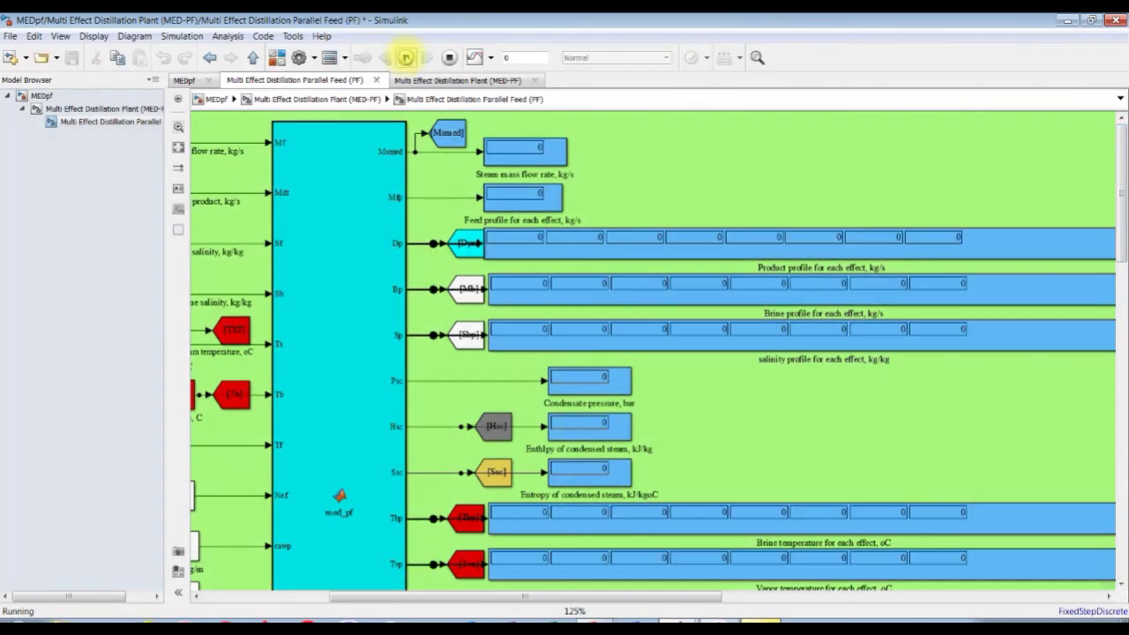
pyautogui.moveTo(500, 596); pyautogui.dragTo(414, 596)
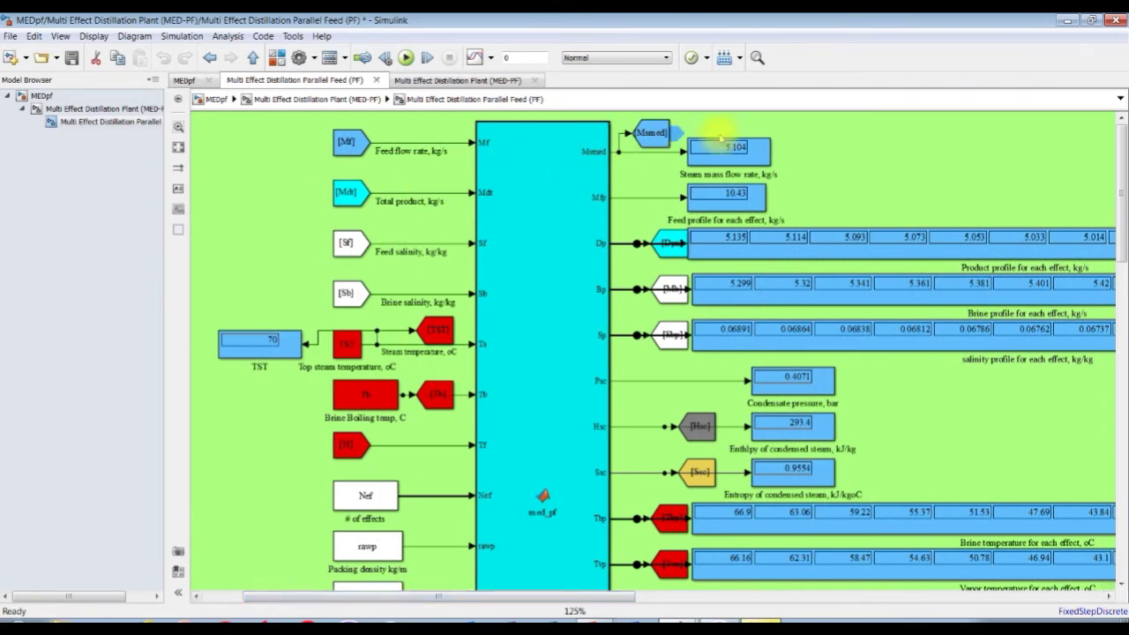
pyautogui.scroll(1, 806, 145)
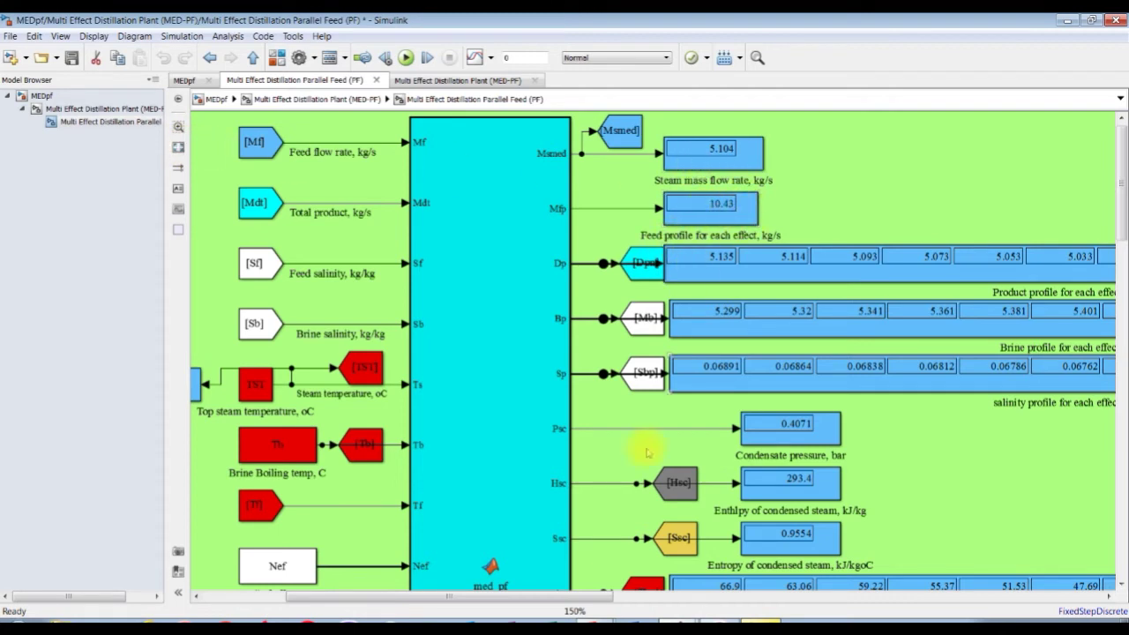
pyautogui.moveTo(575, 597); pyautogui.dragTo(614, 597)
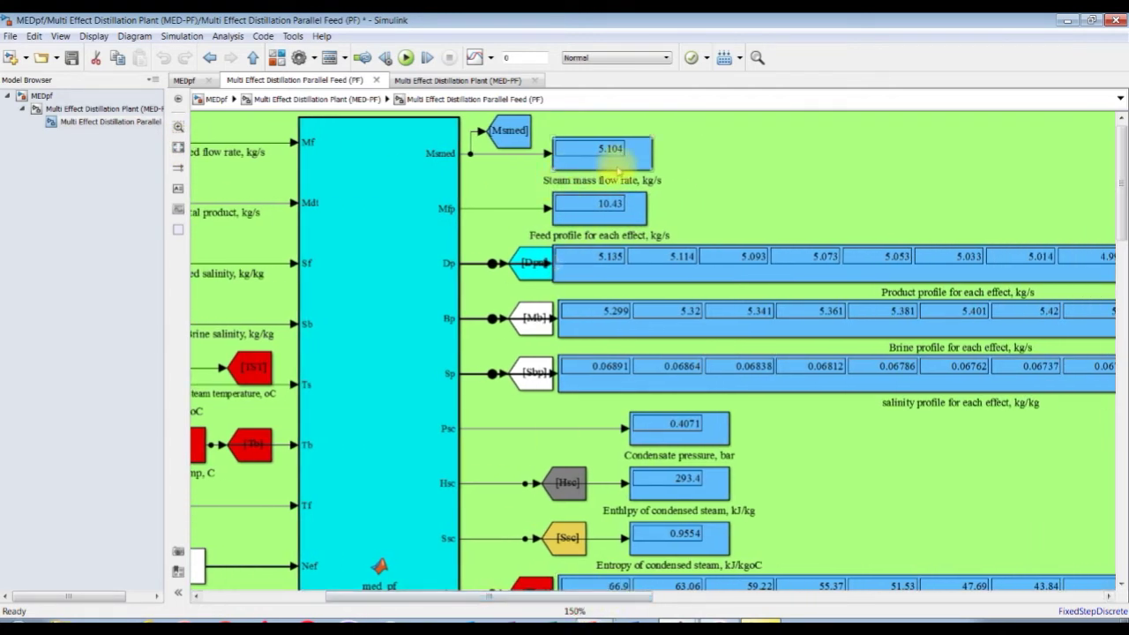
pyautogui.click(97, 109)
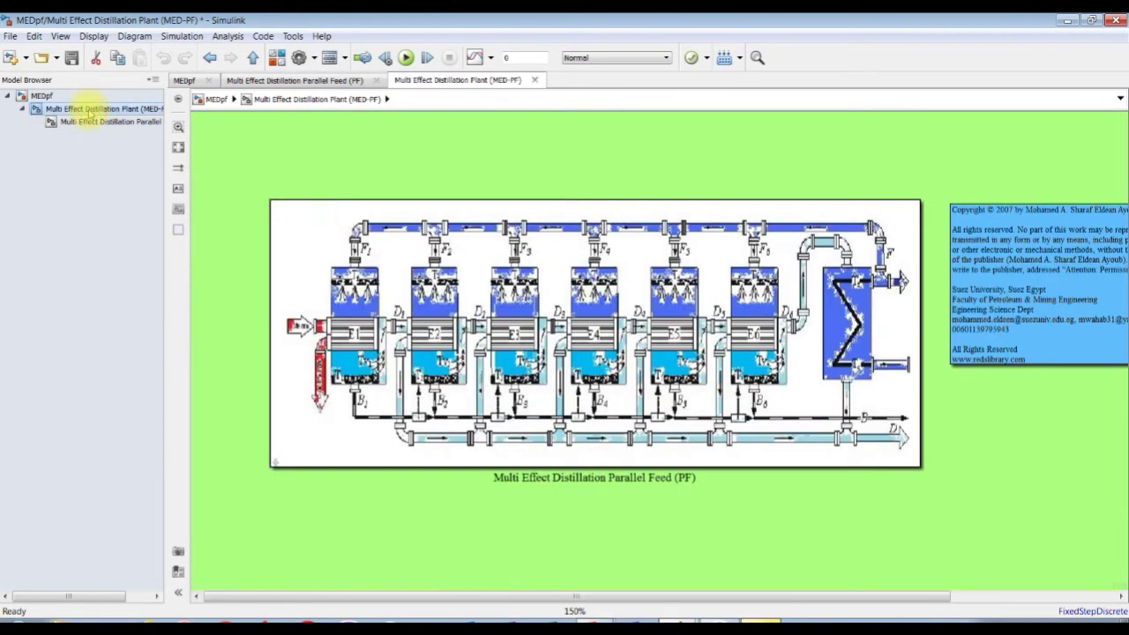
# - Reset the top steam temperature to 65 °C, then open the Parallel Feed (PF) subsystem displays
pyautogui.doubleClick(370, 220)
pyautogui.moveTo(195, 201); pyautogui.dragTo(196, 151)
pyautogui.doubleClick(59, 402)
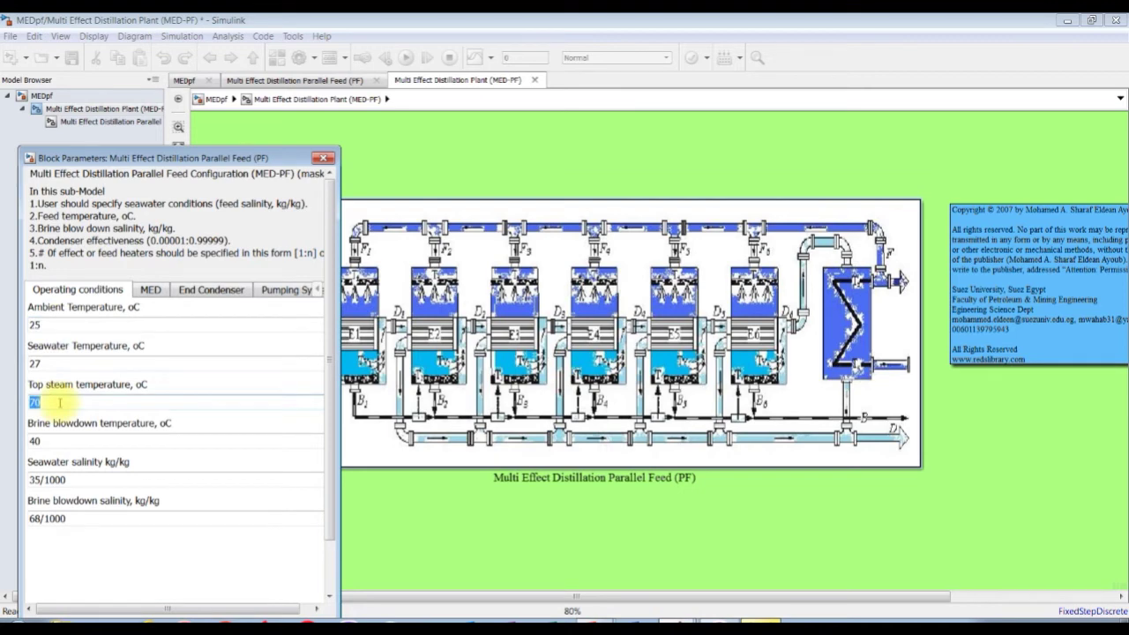
pyautogui.write('65')
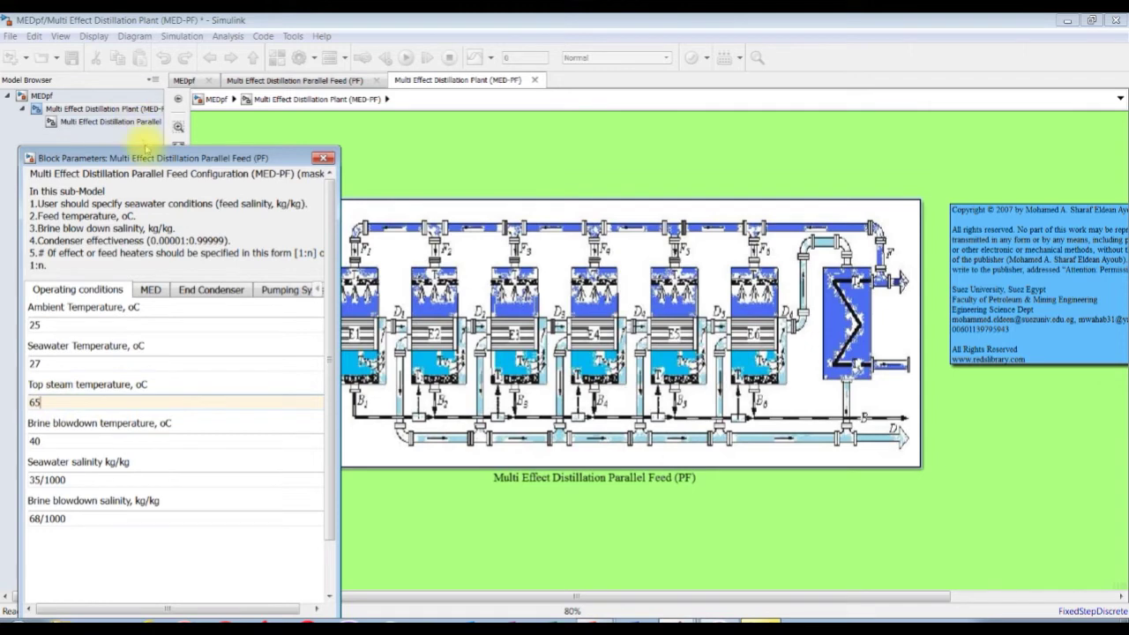
pyautogui.moveTo(148, 160); pyautogui.dragTo(152, 90)
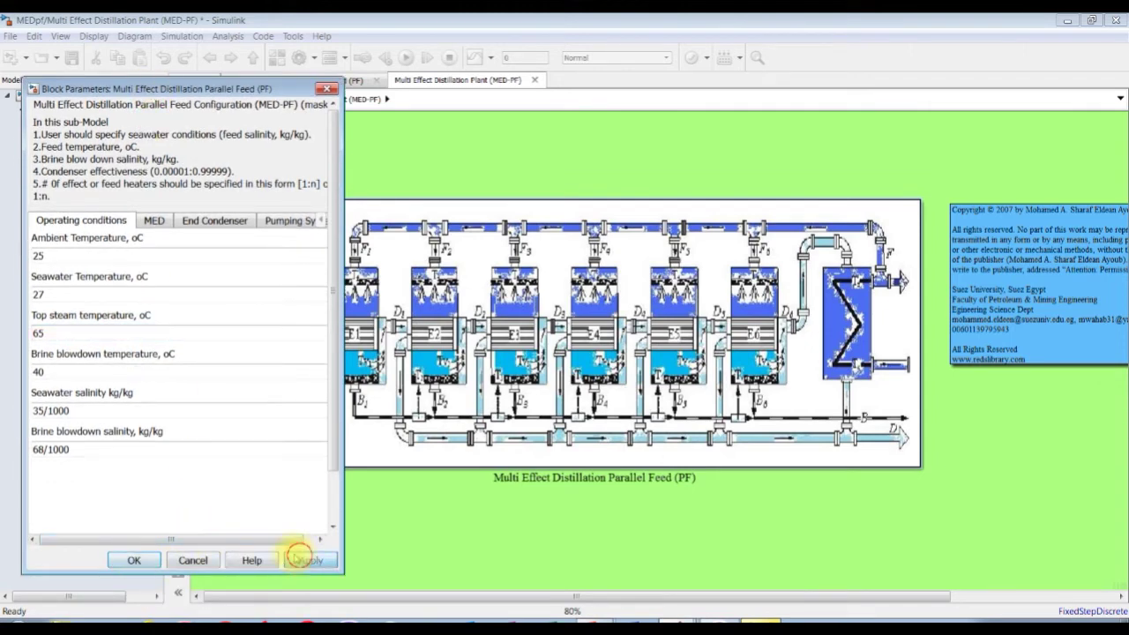
pyautogui.click(133, 561)
pyautogui.click(112, 124)
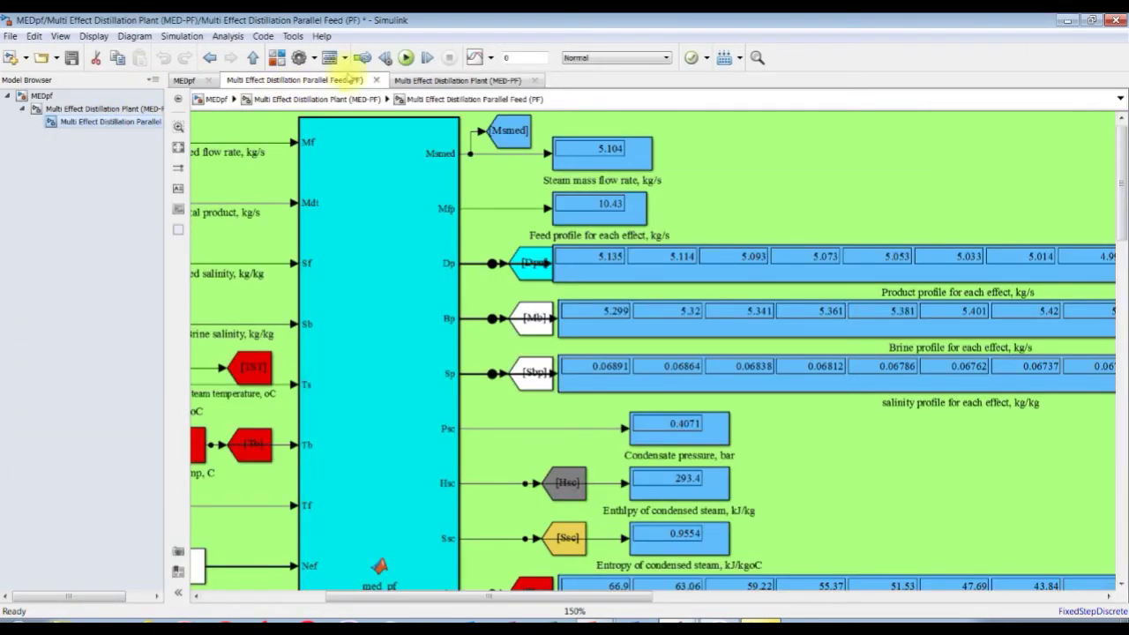
pyautogui.scroll(1, 695, 200)
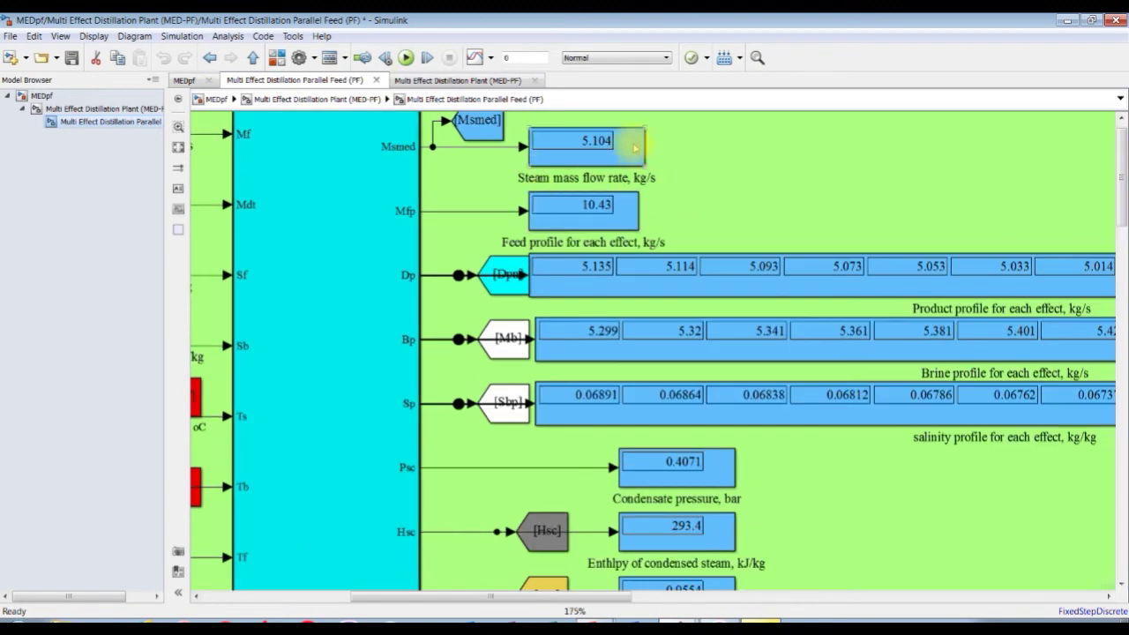
# - Rerun the model, check steam flow 5.048 kg/s and gain ratio 8.02, then return to MED-PF
pyautogui.click(406, 58)
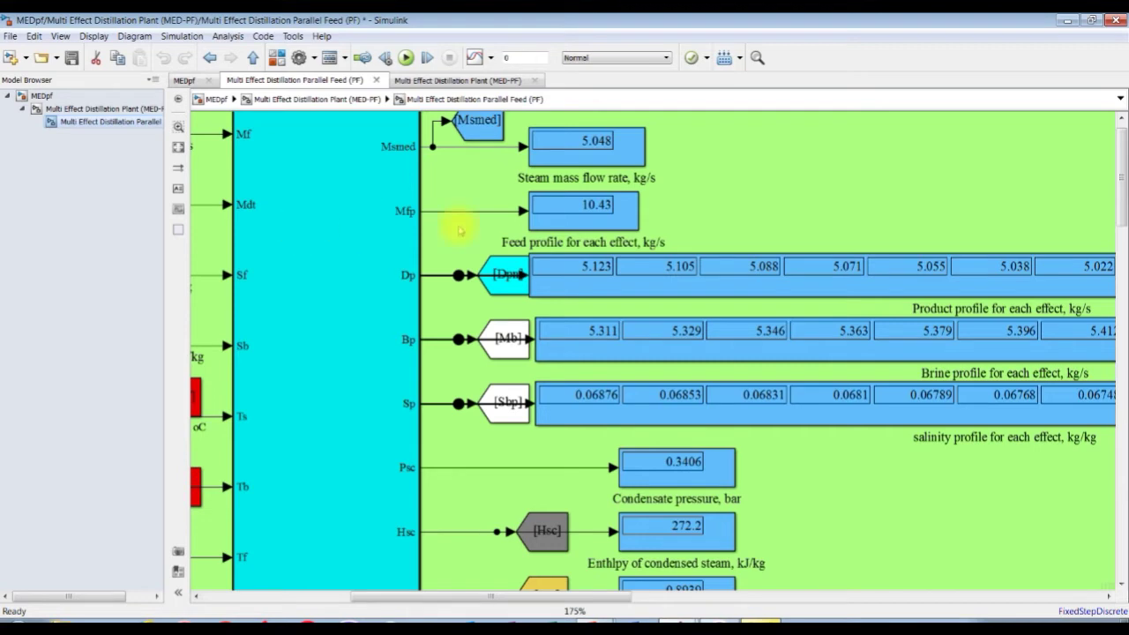
pyautogui.moveTo(1122, 180); pyautogui.dragTo(1121, 176)
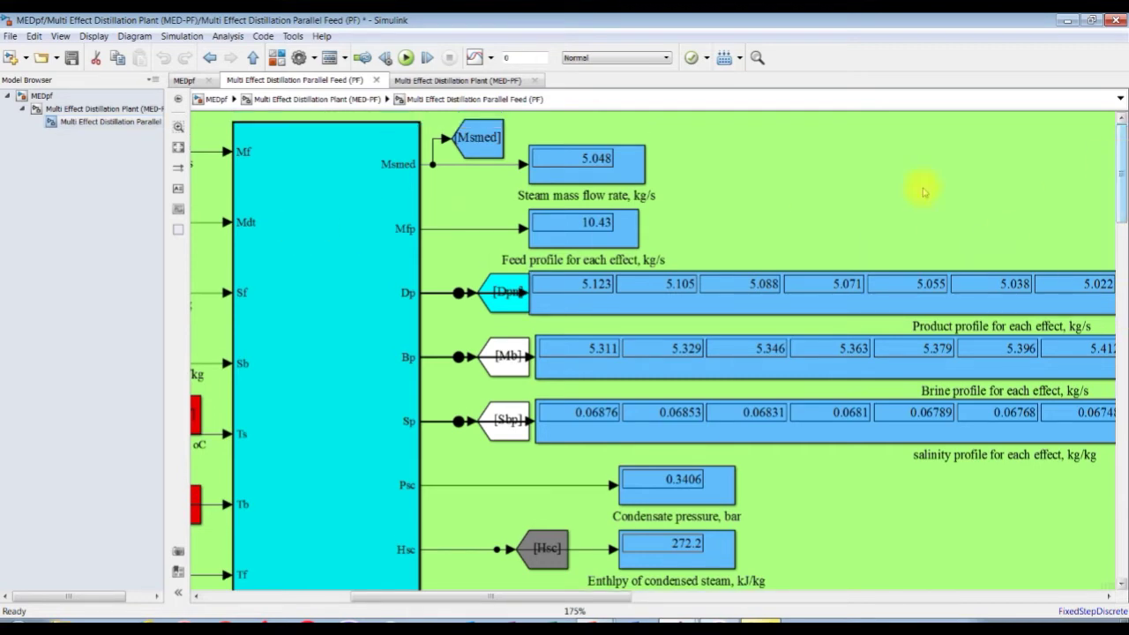
pyautogui.moveTo(561, 598); pyautogui.dragTo(642, 598)
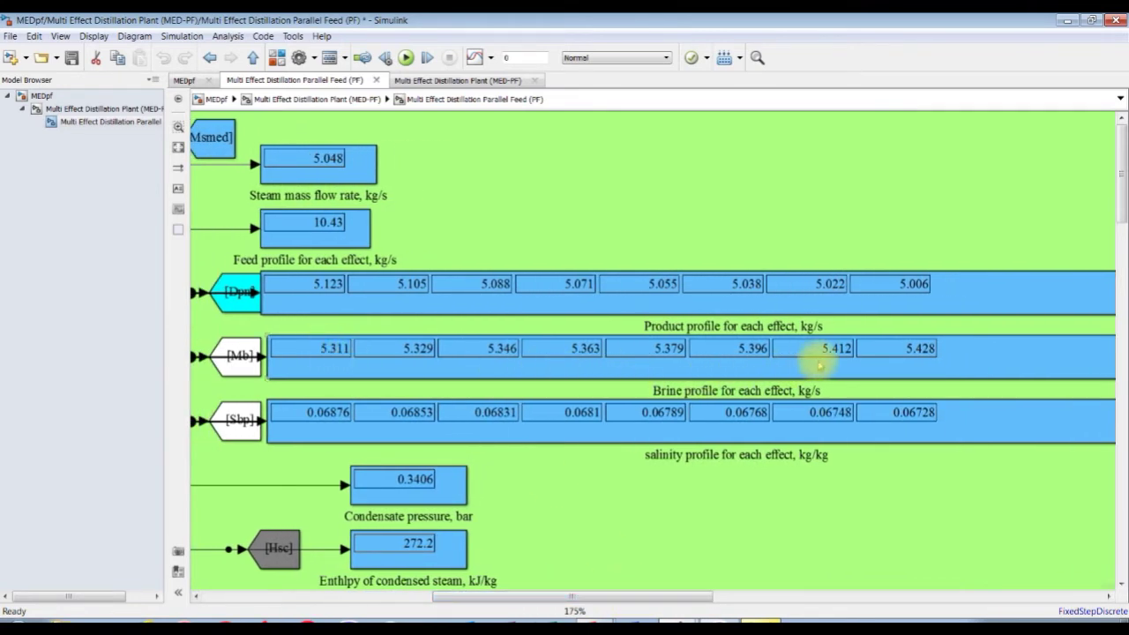
pyautogui.moveTo(523, 600); pyautogui.dragTo(484, 598)
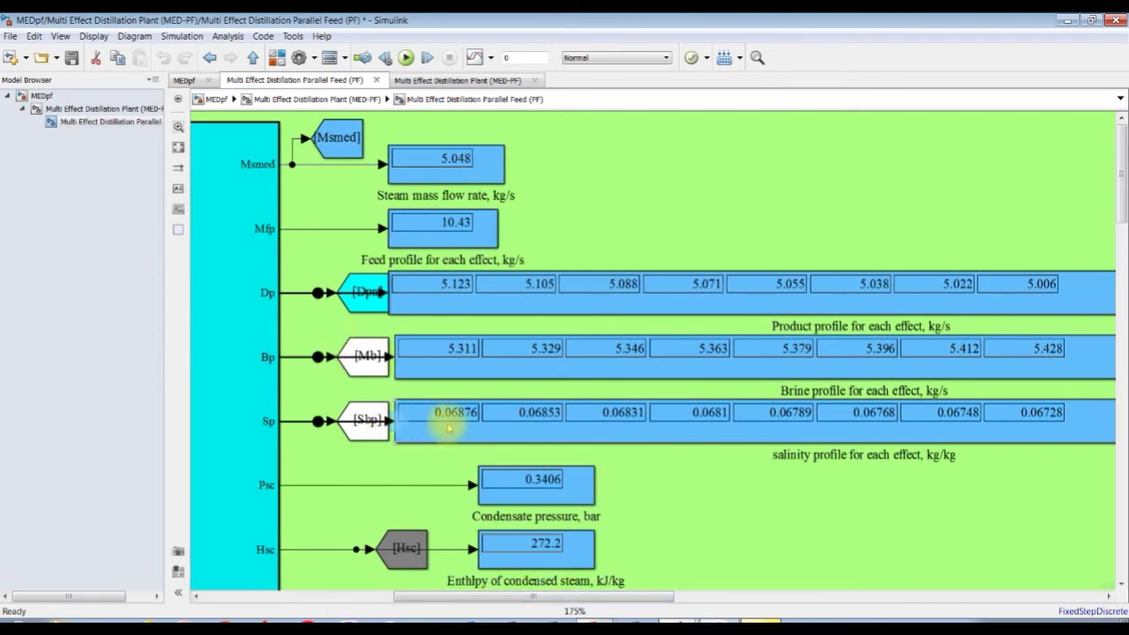
pyautogui.moveTo(1121, 205); pyautogui.dragTo(1122, 281)
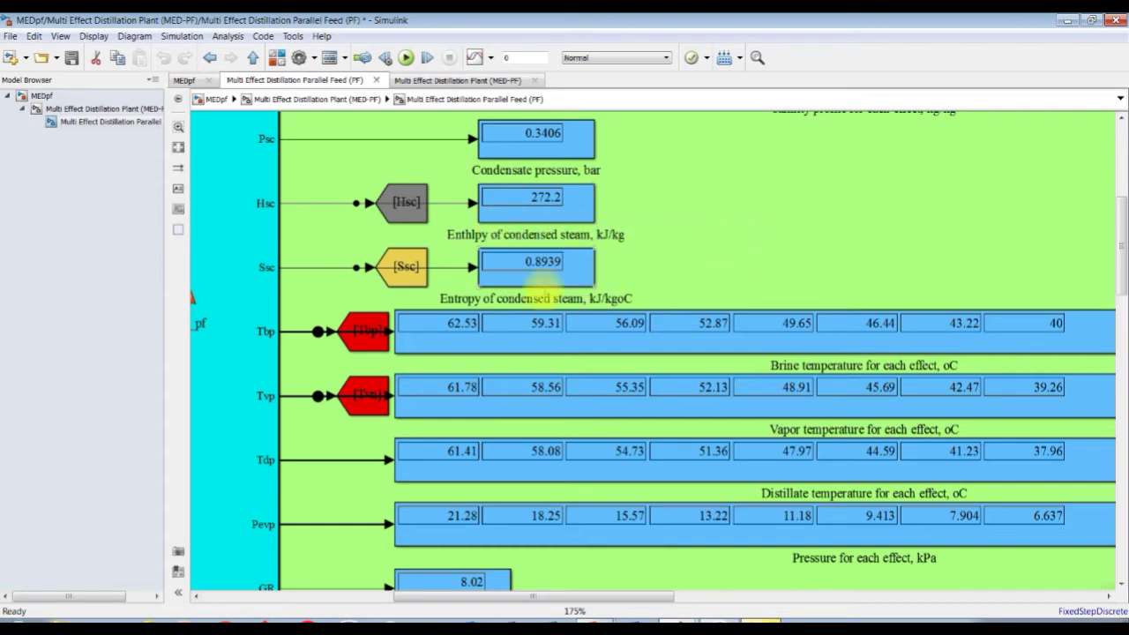
pyautogui.moveTo(477, 598); pyautogui.dragTo(483, 602)
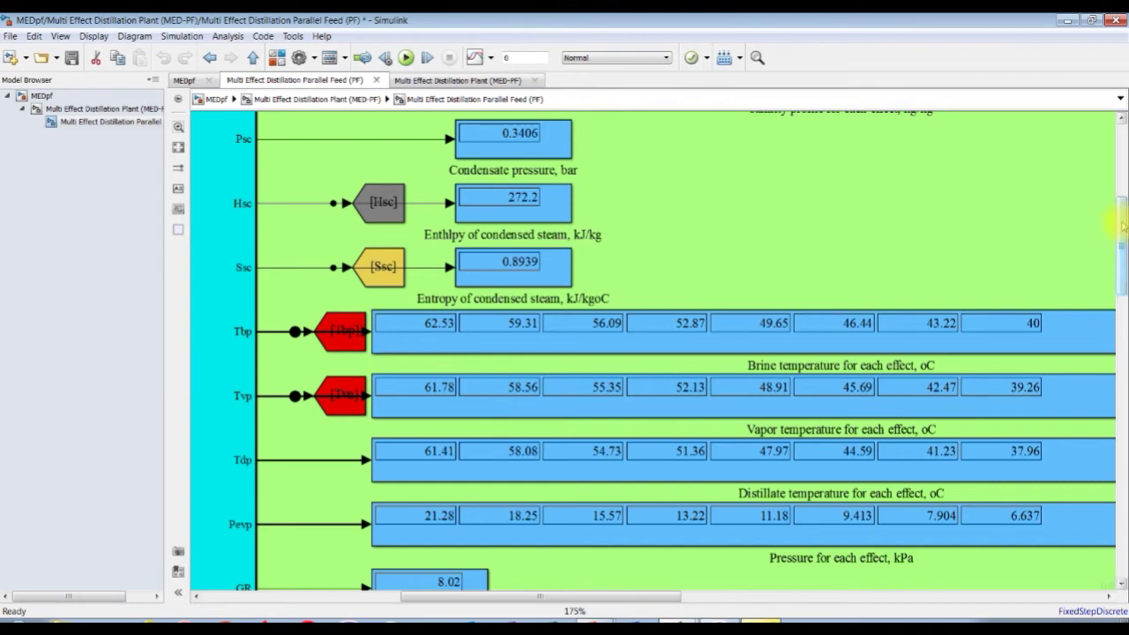
pyautogui.scroll(-3, 1120, 225)
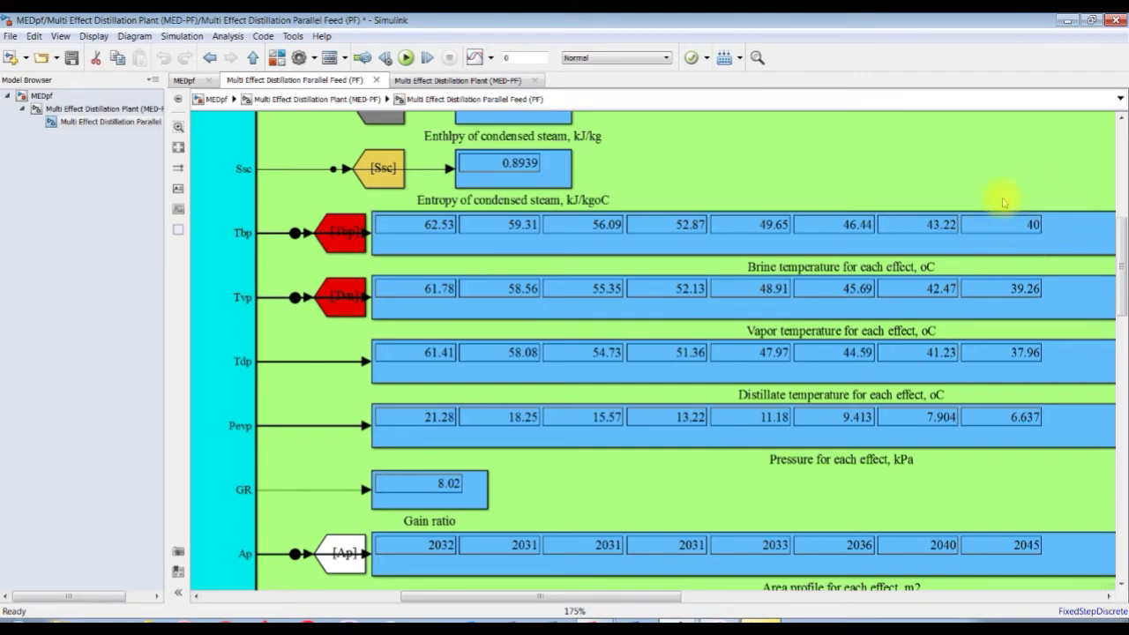
pyautogui.click(38, 109)
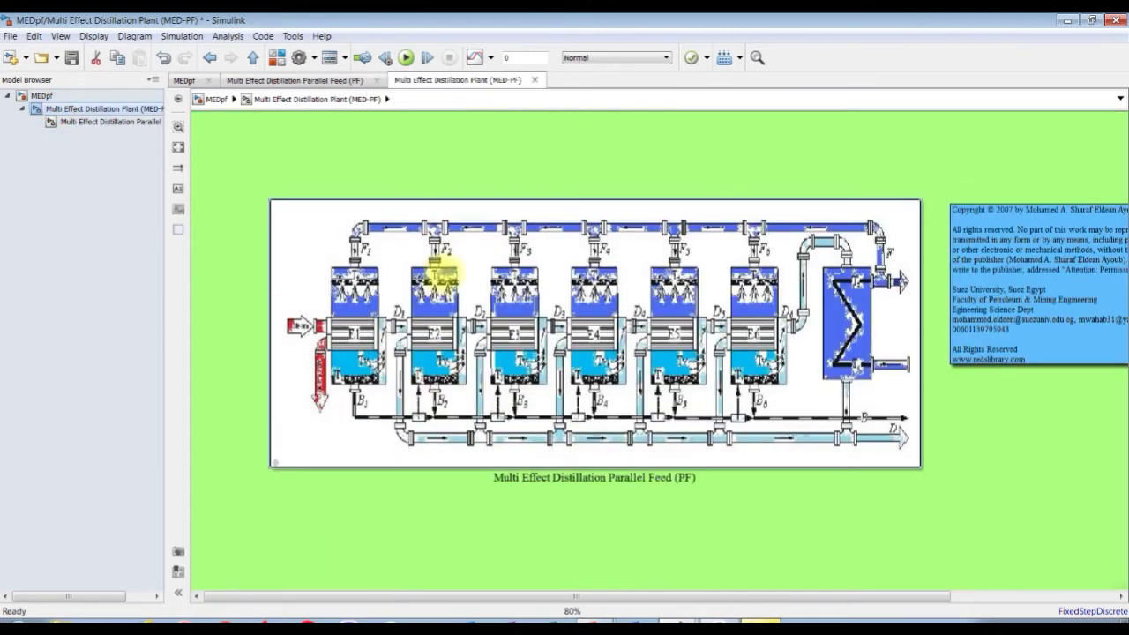
# - Change the MED-PF block's top steam temperature from 65 to 75 °C and reopen the PF displays
pyautogui.doubleClick(432, 245)
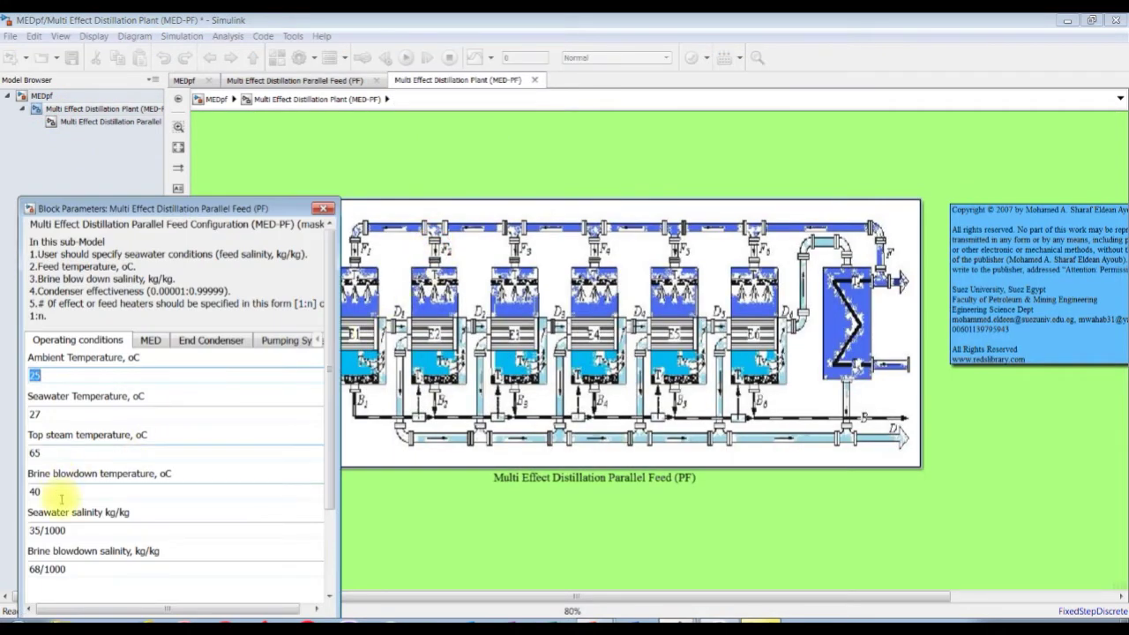
pyautogui.doubleClick(55, 452)
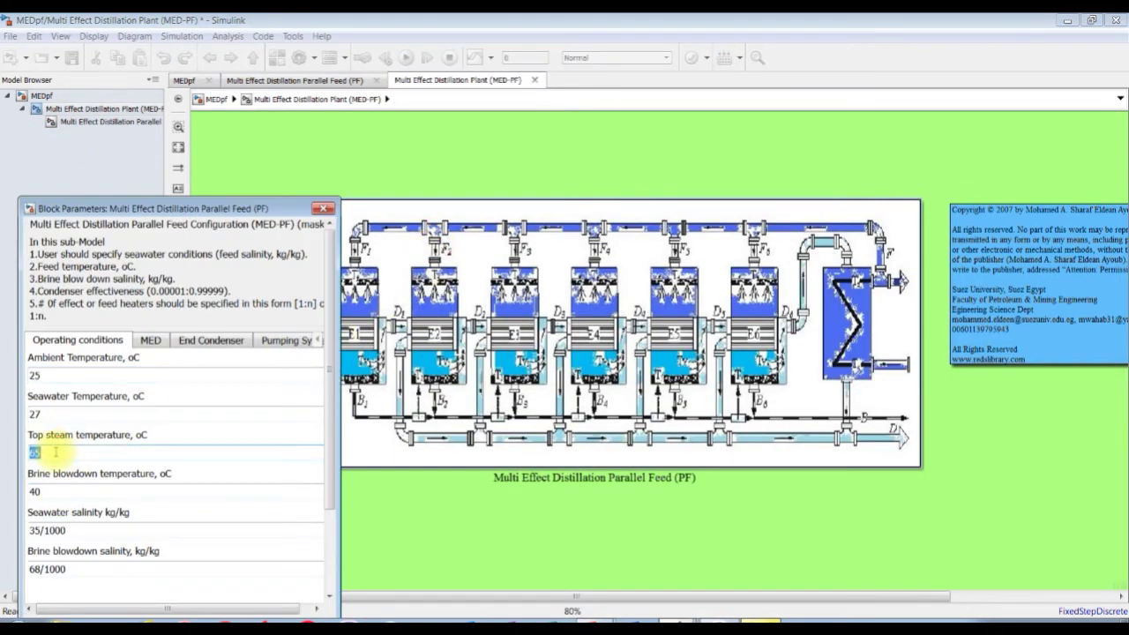
pyautogui.write('7')
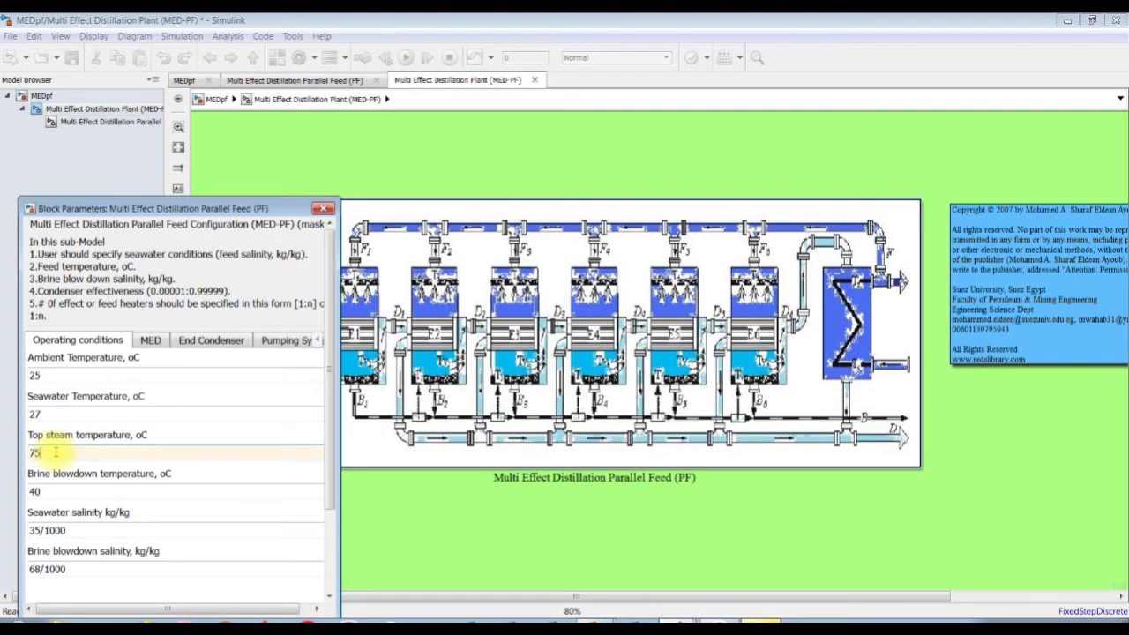
pyautogui.press('Return')
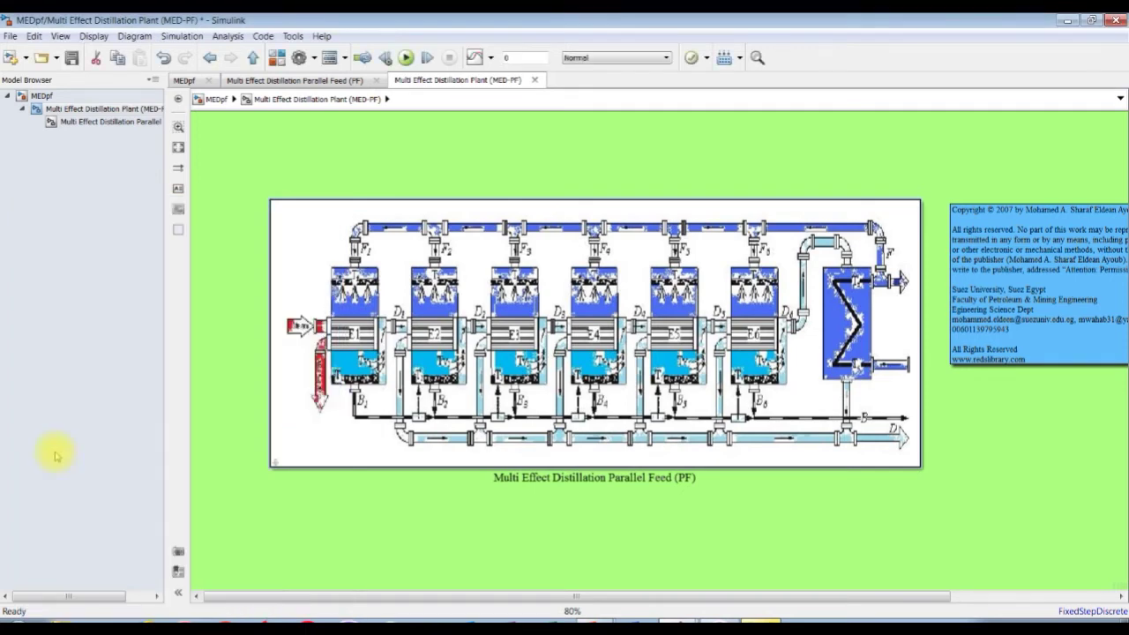
pyautogui.click(97, 123)
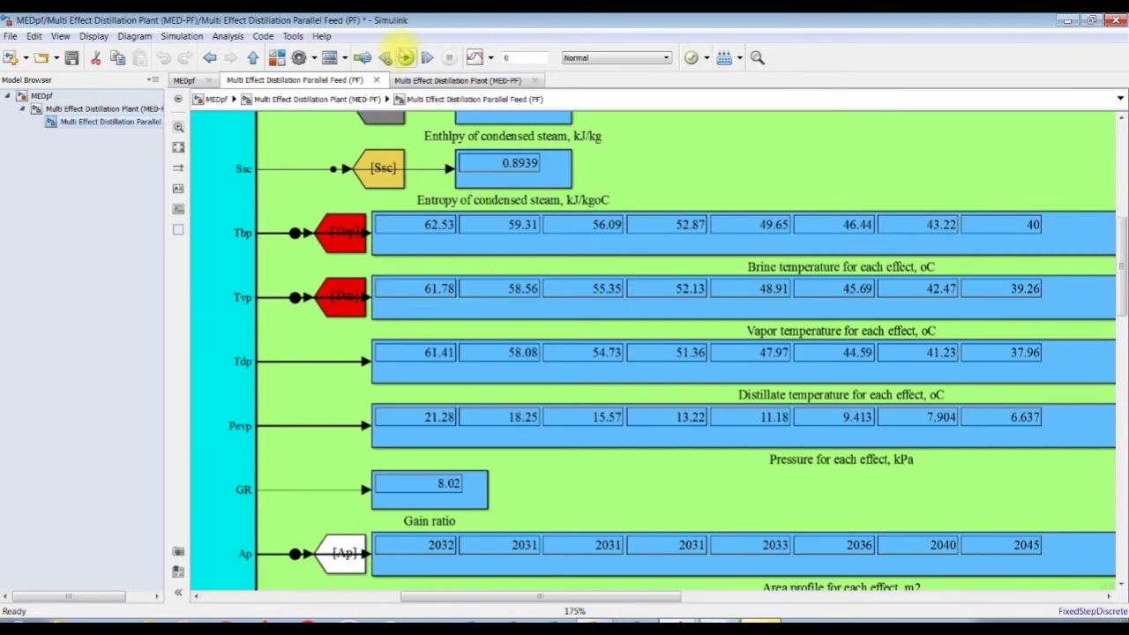
# - Rerun at 75 °C and scroll to the condenser displays (brine 71.28 °C, gain ratio 7.85)
pyautogui.click(405, 57)
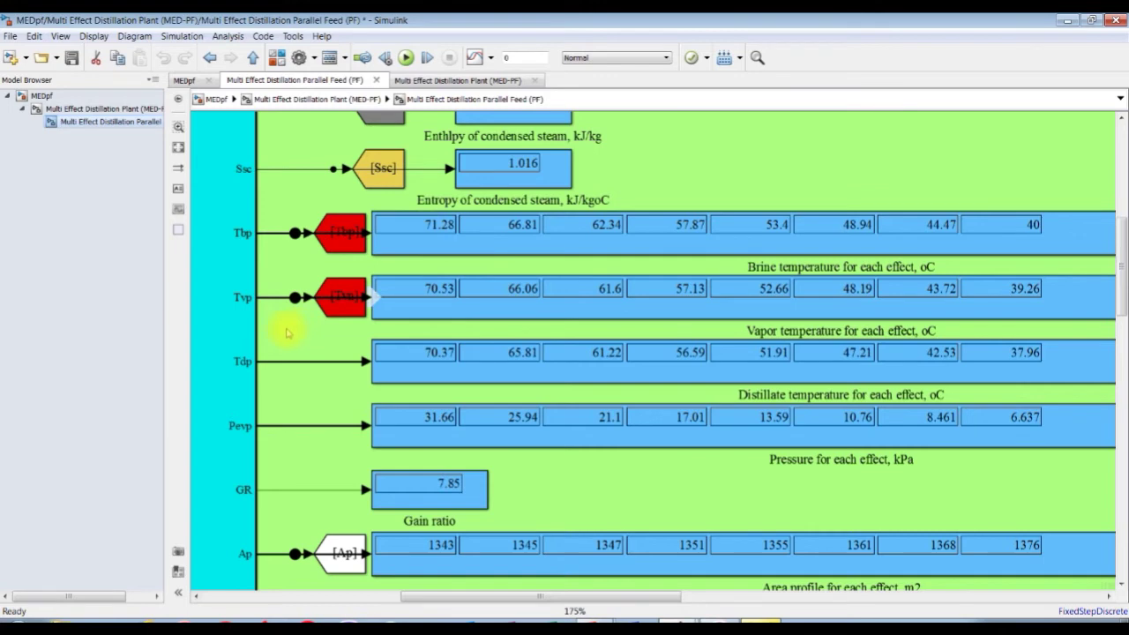
pyautogui.click(361, 298)
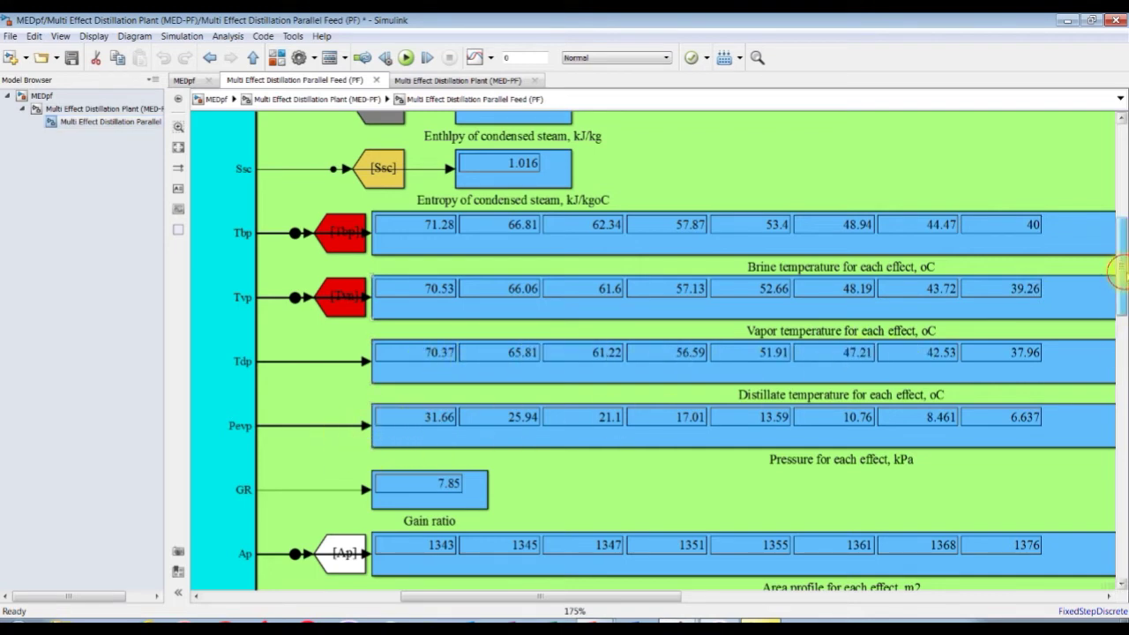
pyautogui.scroll(-3, 1122, 275)
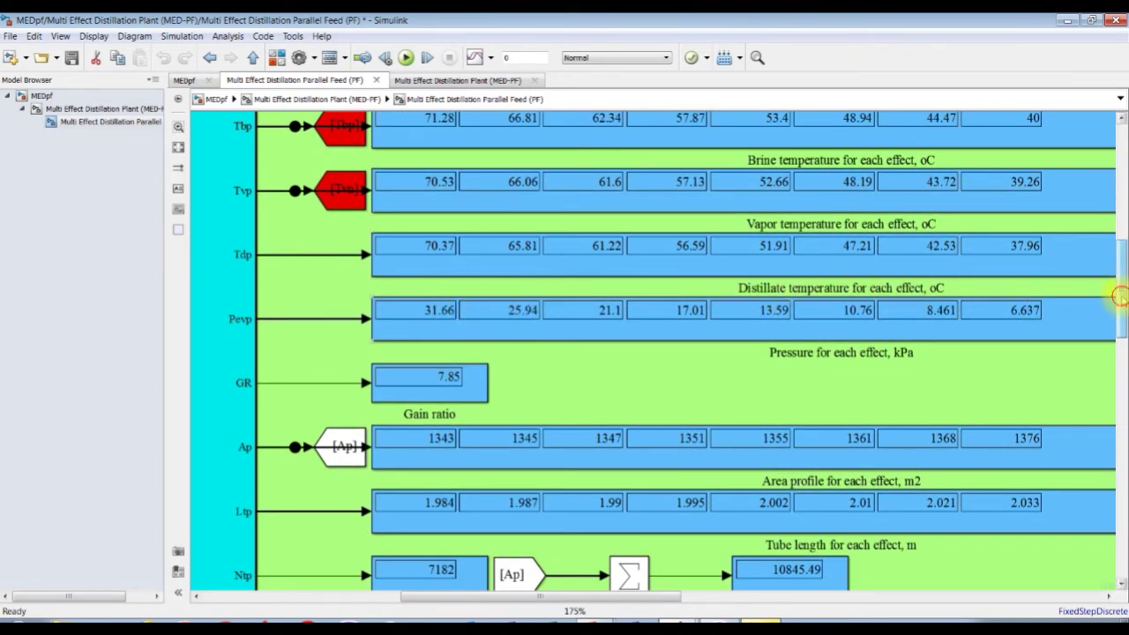
pyautogui.moveTo(1120, 297); pyautogui.dragTo(1121, 328)
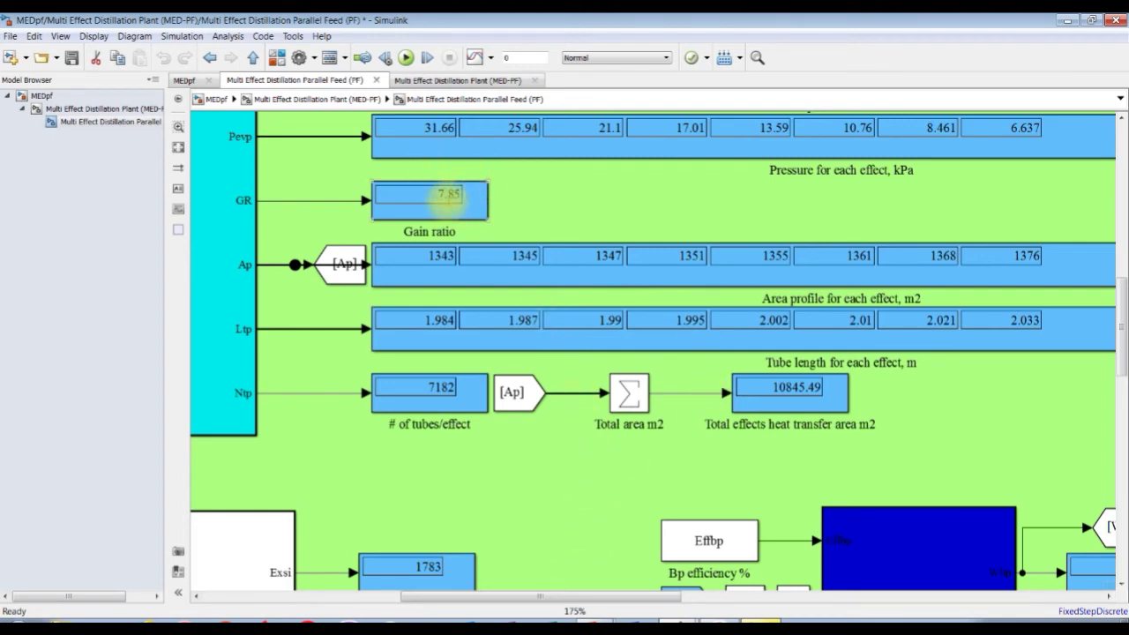
pyautogui.scroll(-1, 1119, 299)
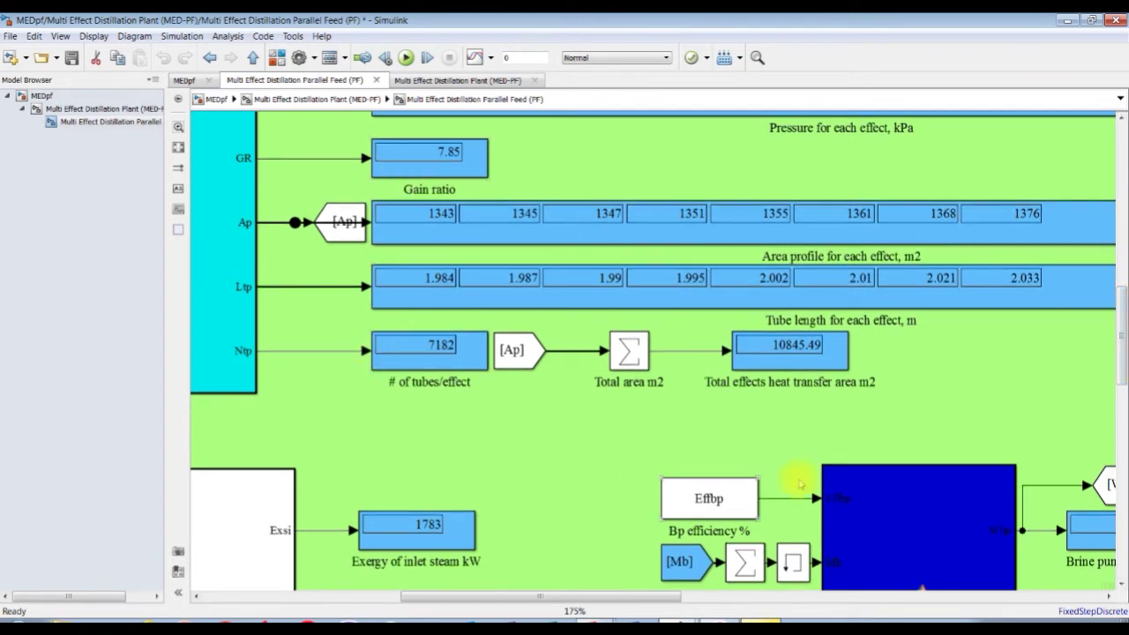
pyautogui.scroll(-3, 1122, 339)
pyautogui.scroll(5, 1122, 326)
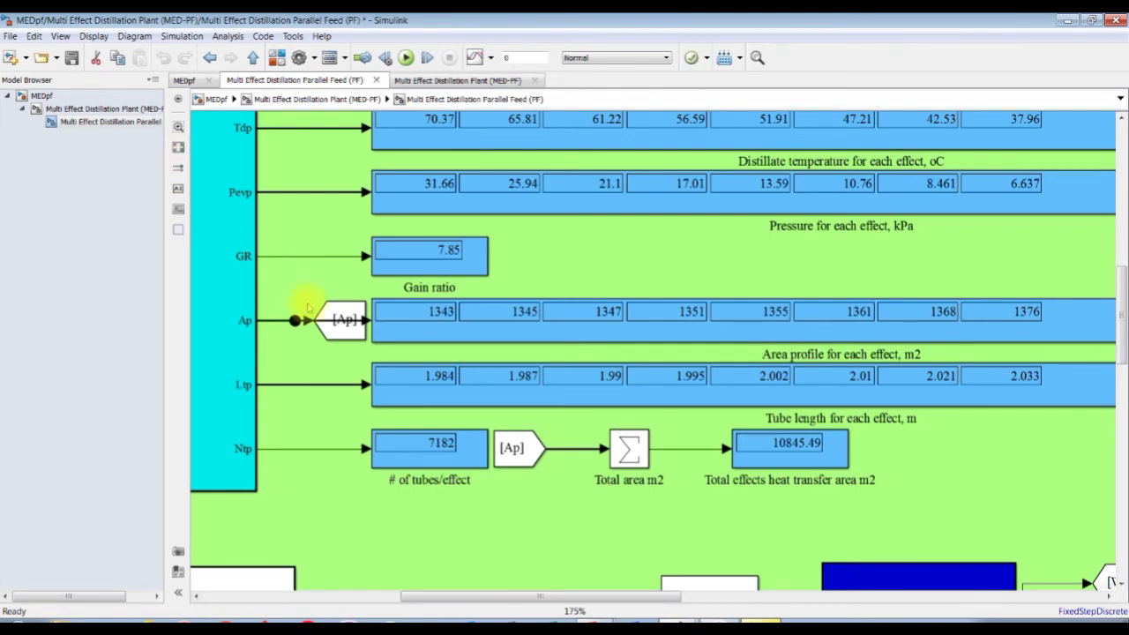
pyautogui.scroll(-3, 306, 304)
pyautogui.moveTo(520, 602); pyautogui.dragTo(758, 600)
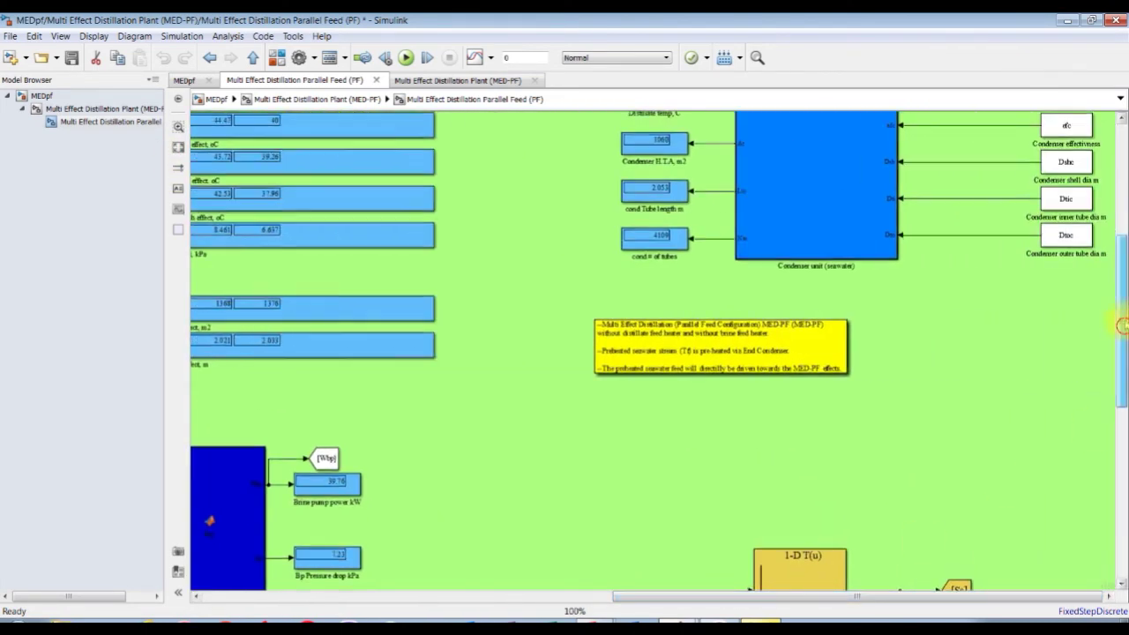
# - Inspect the condenser block at 150% (feed flow 83.47 kg/s, area 1060 m2), then go back to MED-PF
pyautogui.scroll(5, 1123, 326)
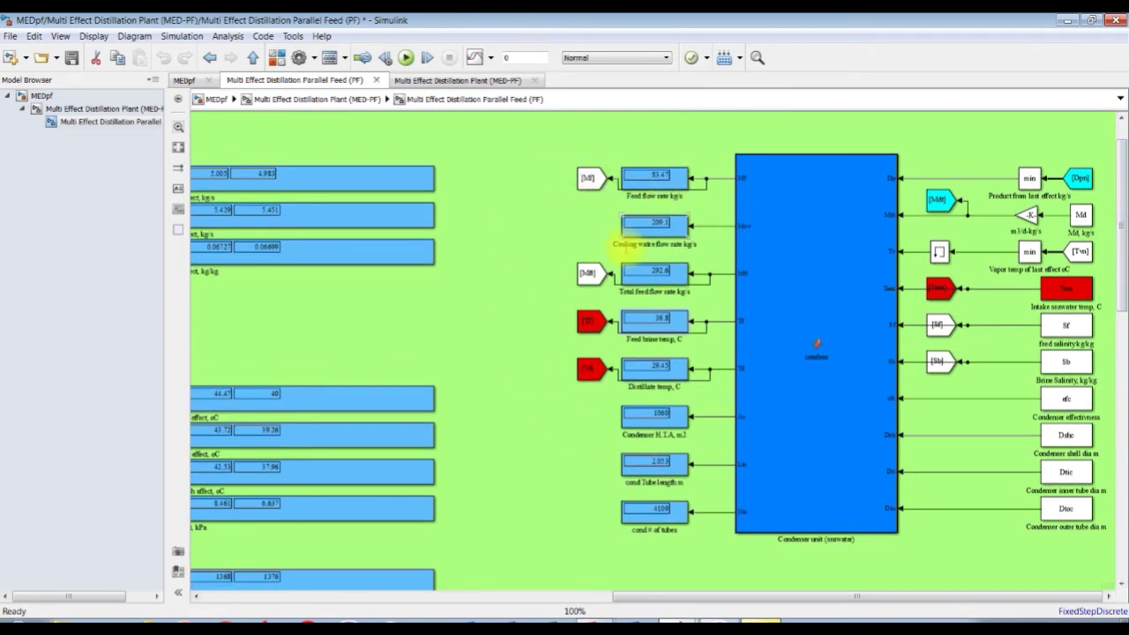
pyautogui.scroll(2, 620, 245)
pyautogui.moveTo(752, 600); pyautogui.dragTo(838, 600)
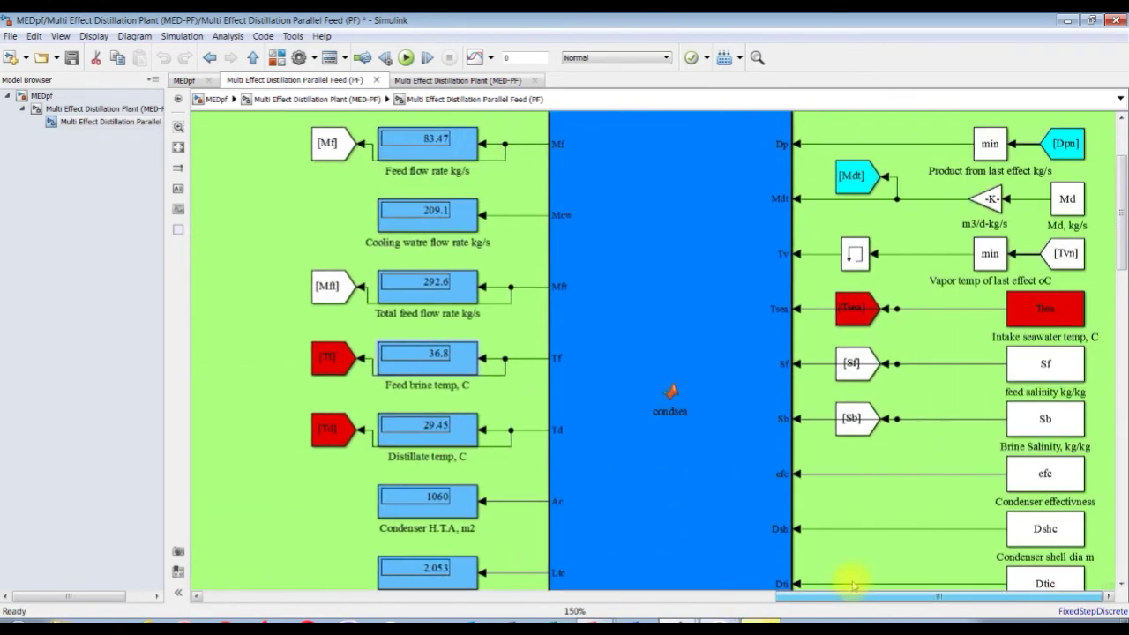
pyautogui.moveTo(1123, 251); pyautogui.dragTo(1126, 227)
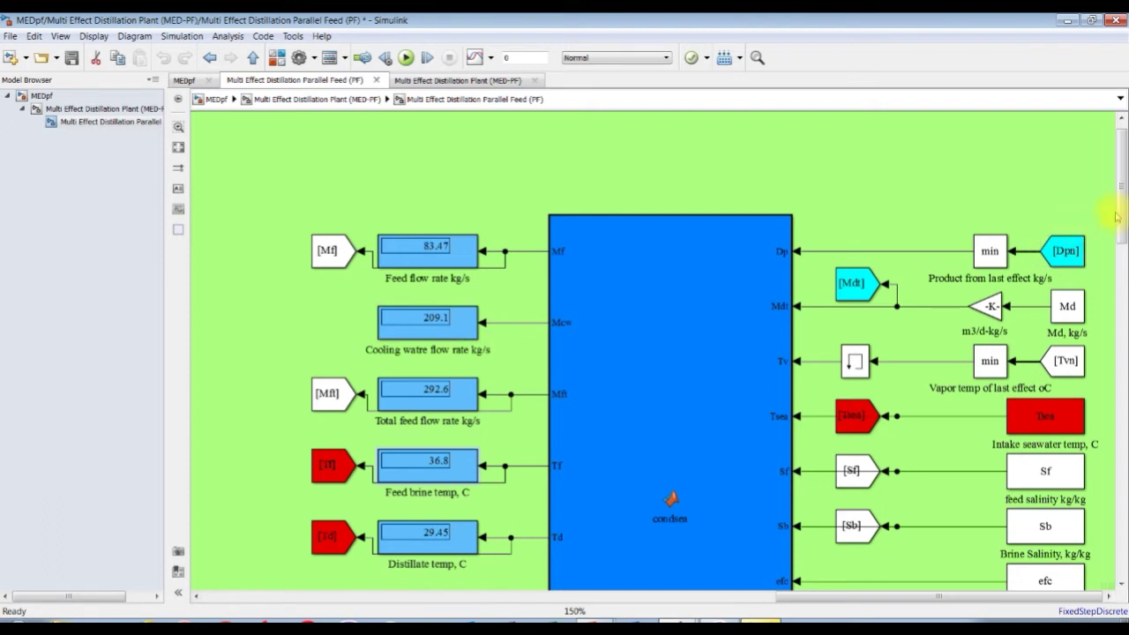
pyautogui.scroll(-3, 1115, 216)
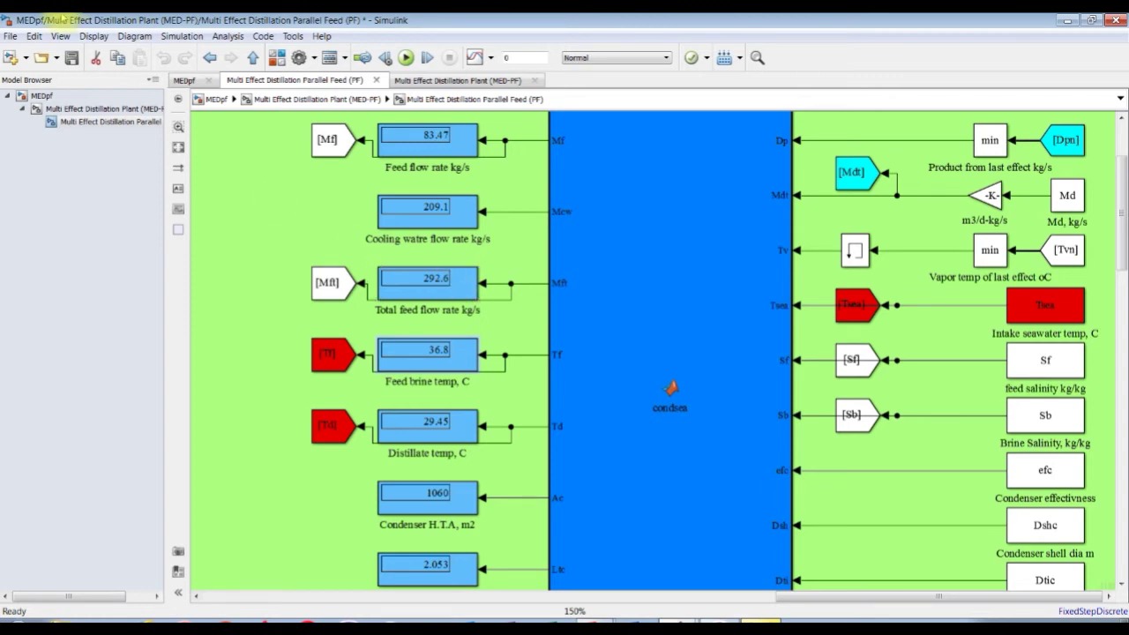
pyautogui.click(83, 109)
# - Set the MED tab's Plant Productivity to 4545 m3/day and rerun from the PF subsystem
pyautogui.doubleClick(631, 245)
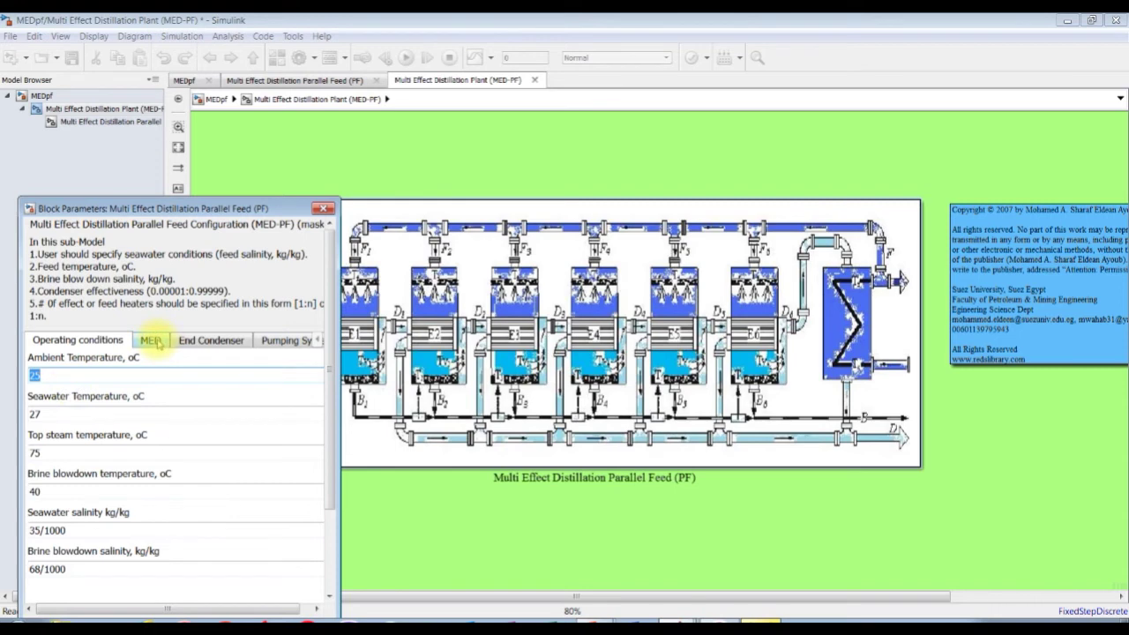
pyautogui.click(152, 340)
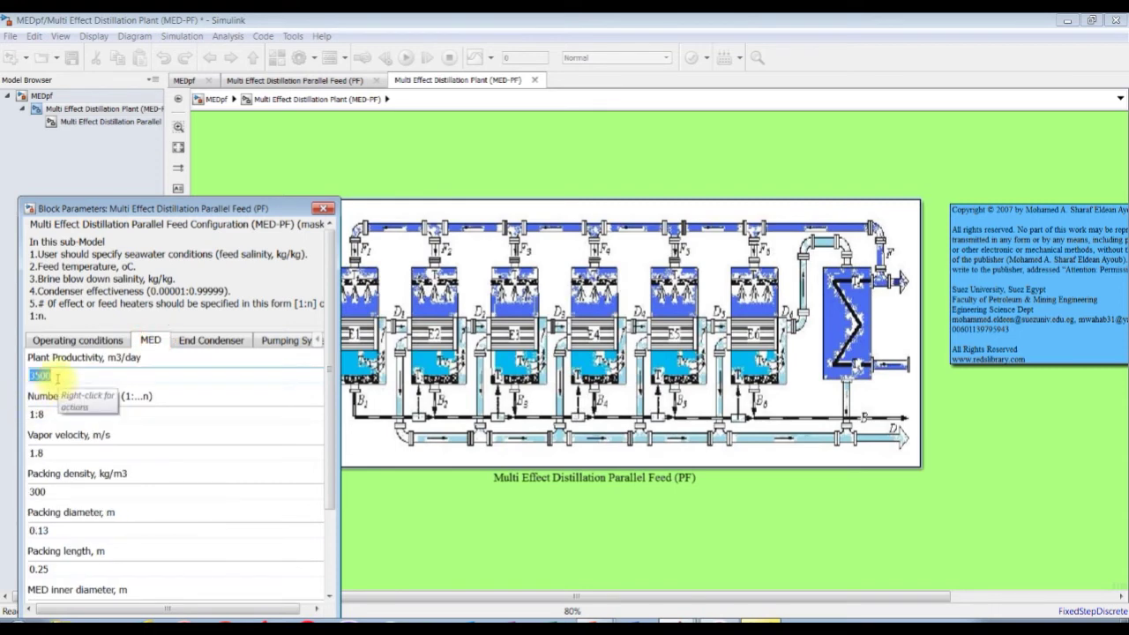
pyautogui.write('4545')
pyautogui.press('Return')
pyautogui.click(141, 123)
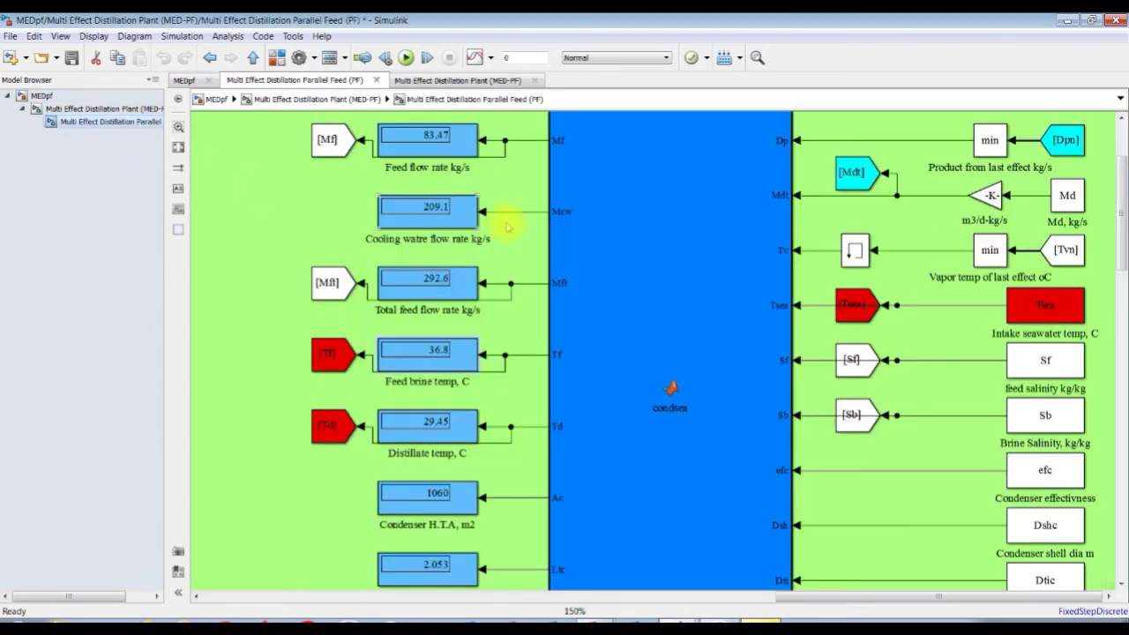
pyautogui.click(406, 57)
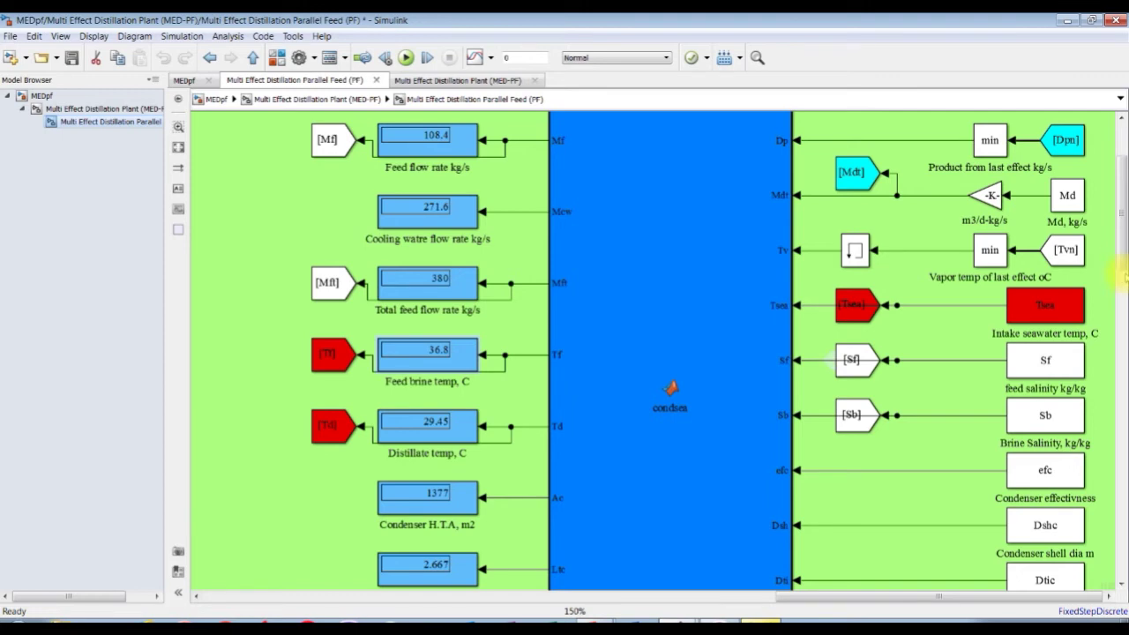
pyautogui.hscroll(3, 1120, 248)
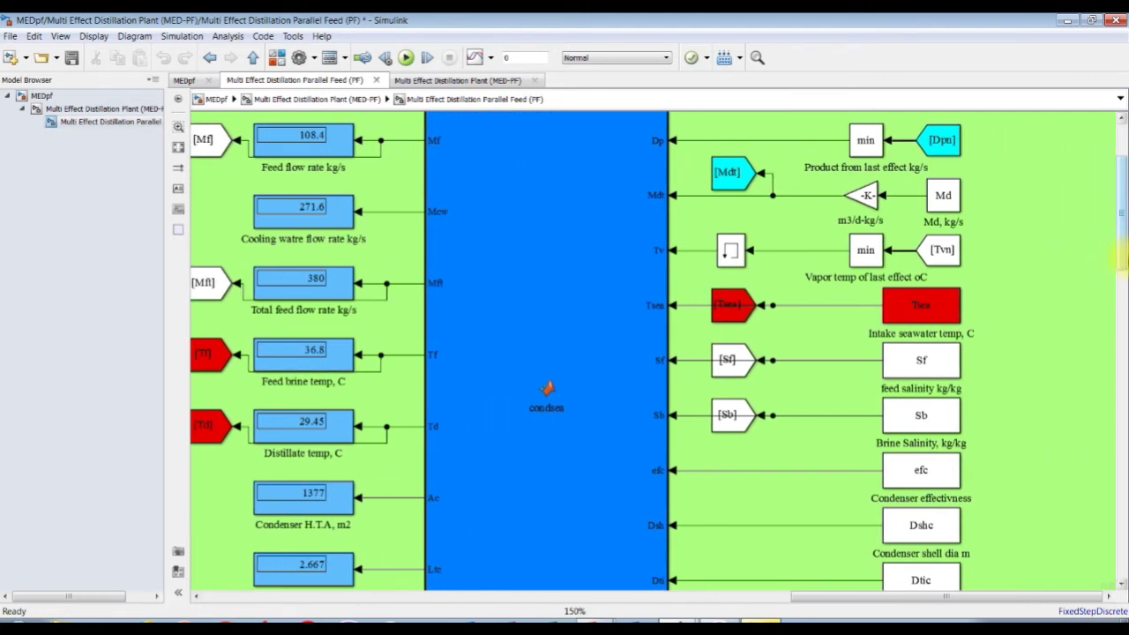
pyautogui.scroll(-3, 1120, 250)
pyautogui.keyDown('ctrl'); pyautogui.scroll(1, 201, 238); pyautogui.keyUp('ctrl')
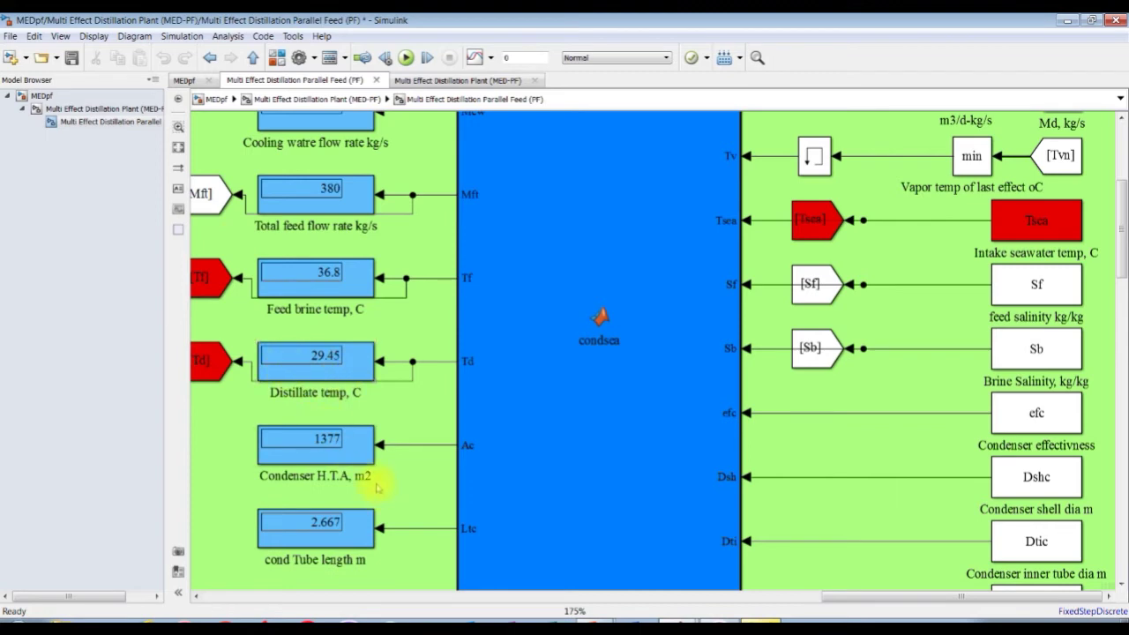
pyautogui.scroll(-5, 1122, 252)
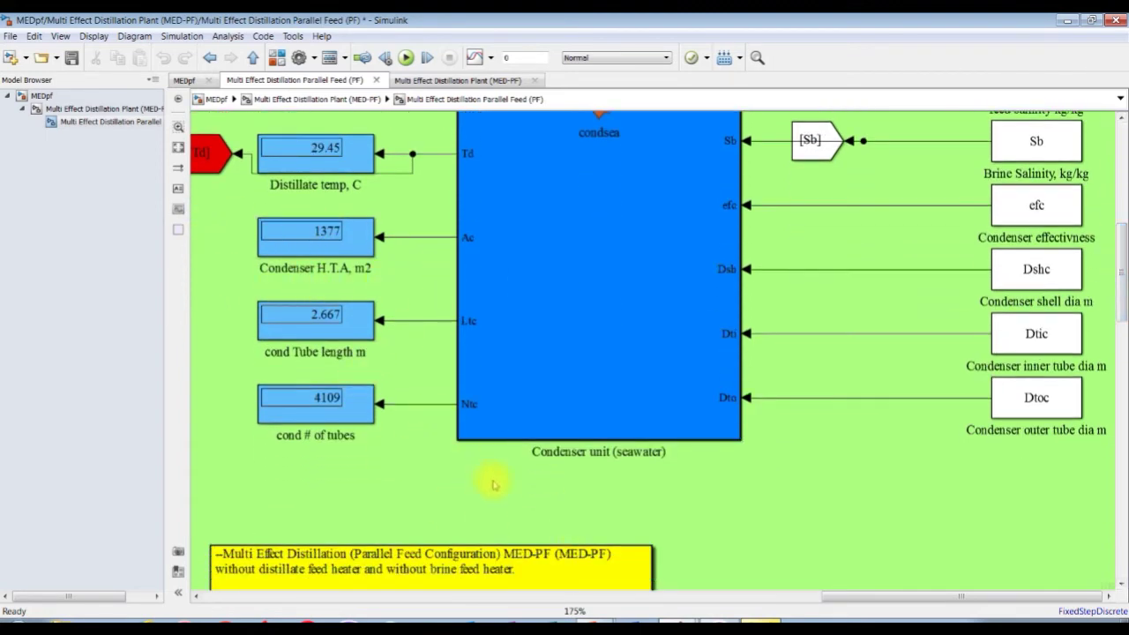
pyautogui.moveTo(880, 595); pyautogui.dragTo(542, 596)
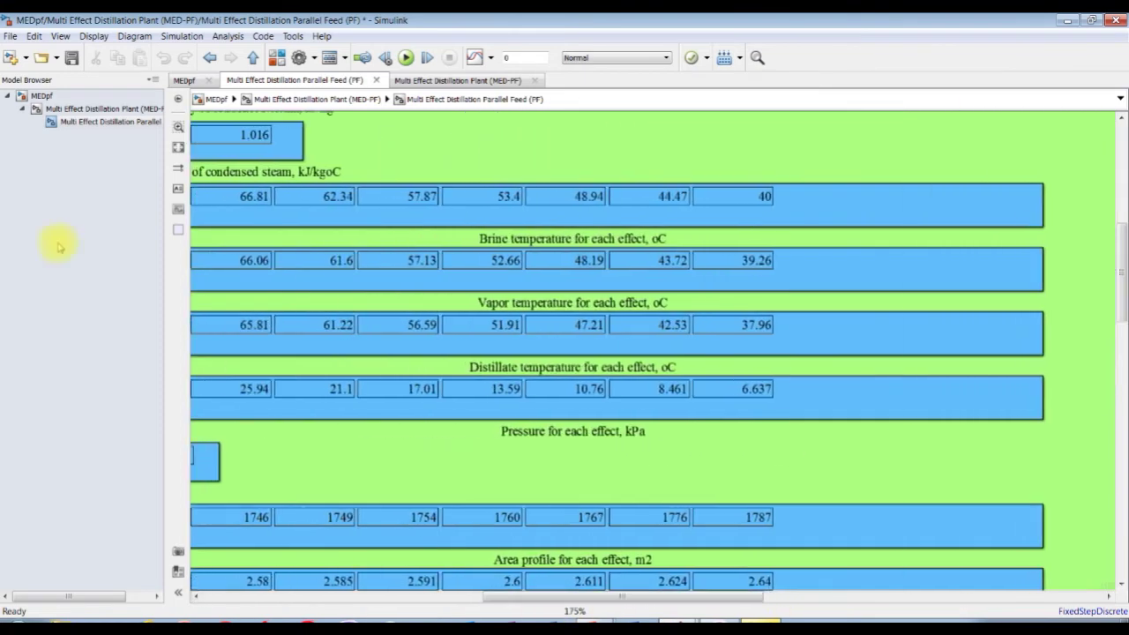
pyautogui.scroll(-2, 288, 244)
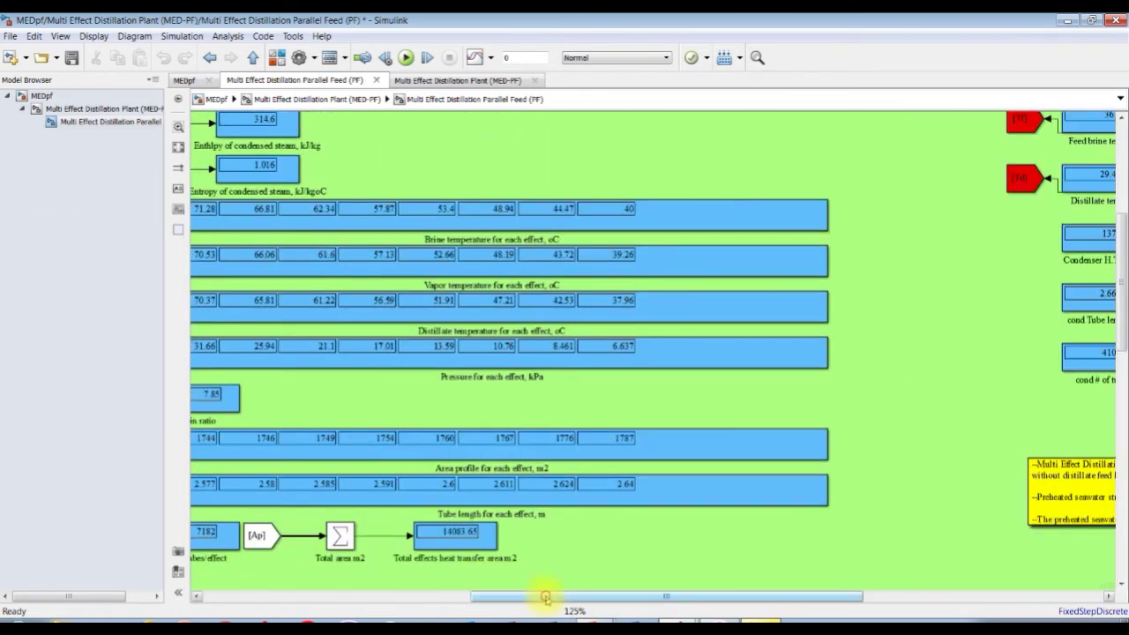
pyautogui.moveTo(546, 598); pyautogui.dragTo(341, 598)
pyautogui.moveTo(1124, 232); pyautogui.dragTo(1118, 128)
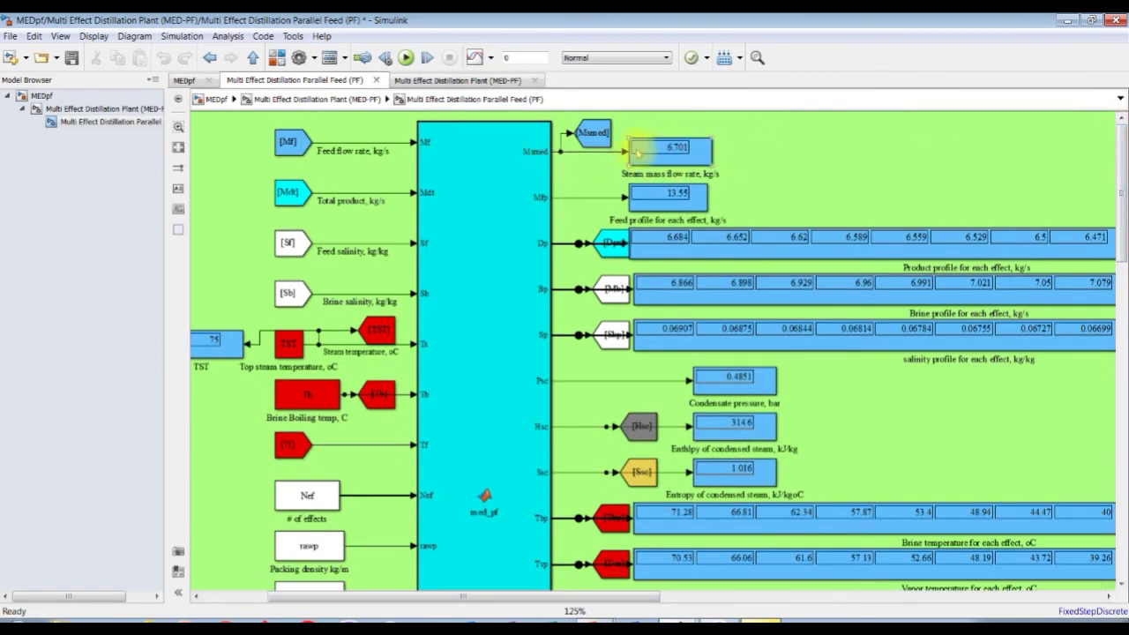
# - Change the Parallel Feed block's Plant Productivity to 5000 m3/day and reopen the PF displays
pyautogui.click(80, 109)
pyautogui.click(374, 202)
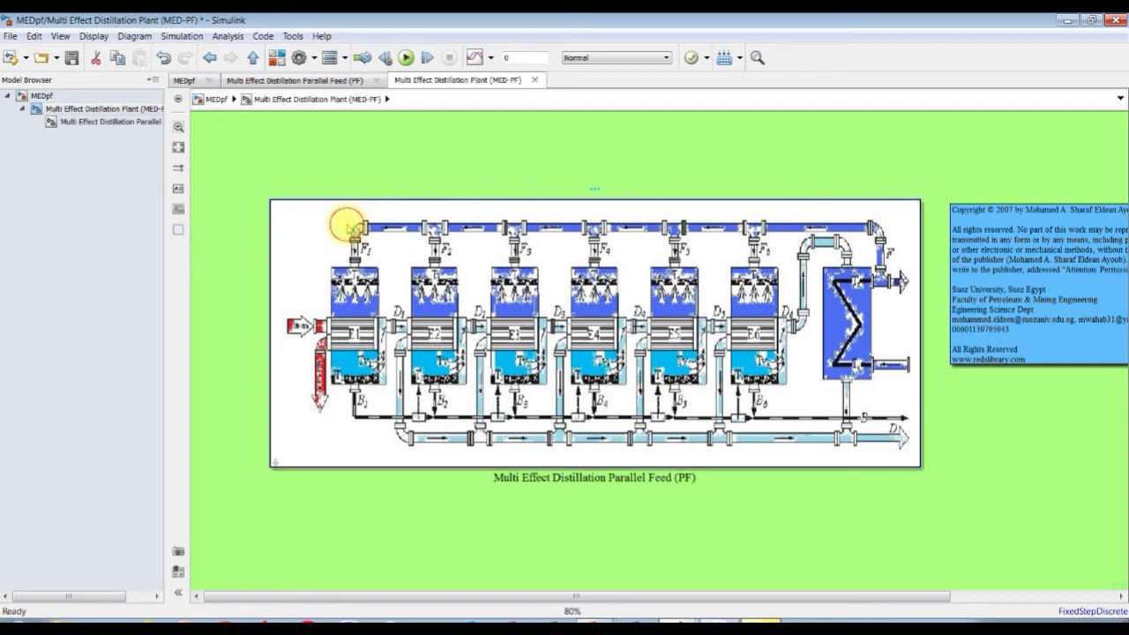
pyautogui.doubleClick(347, 225)
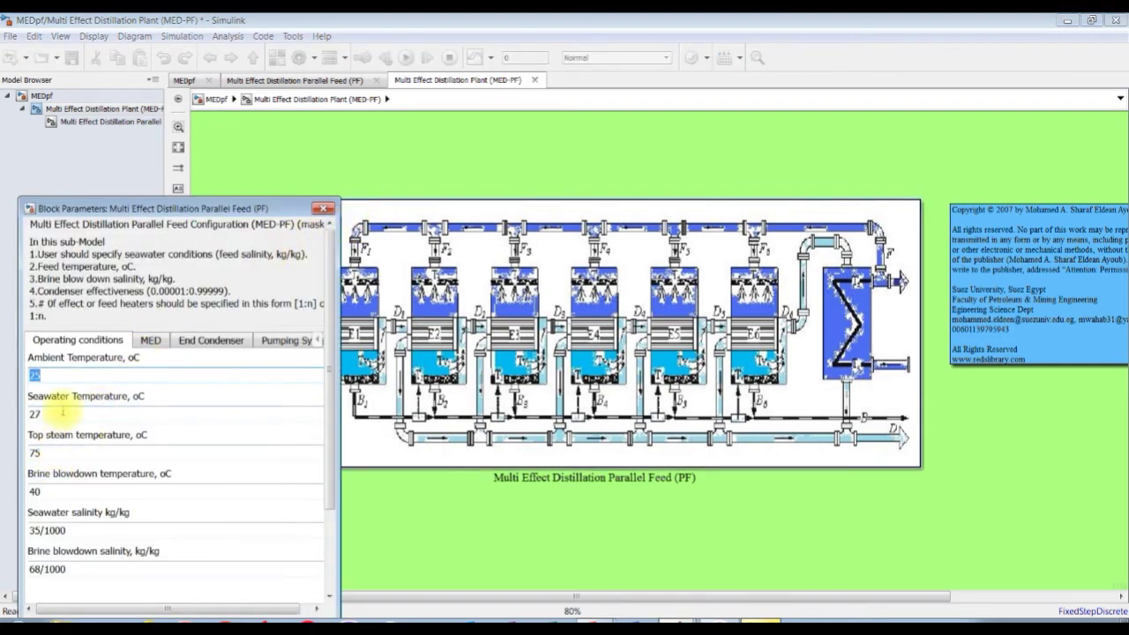
pyautogui.click(150, 341)
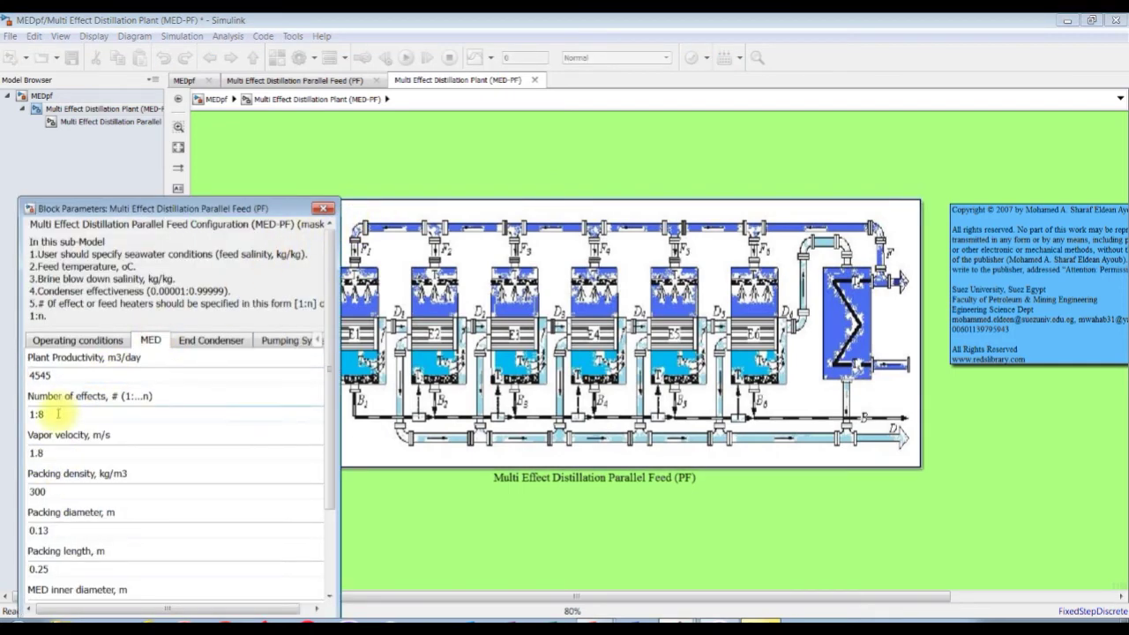
pyautogui.write('5000')
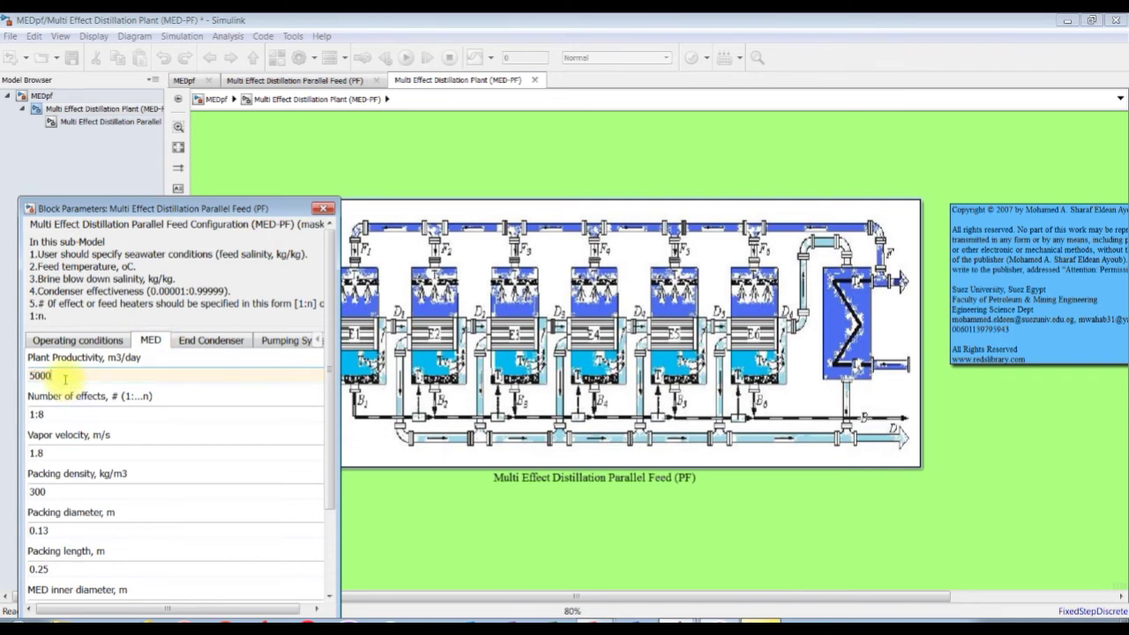
pyautogui.press('Return')
pyautogui.click(100, 124)
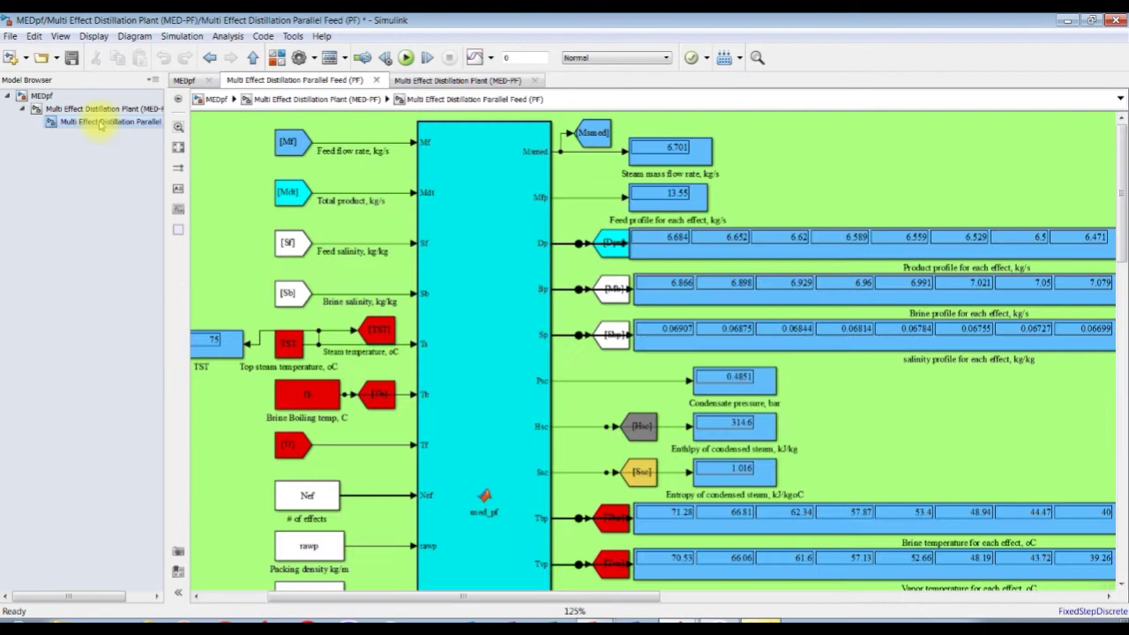
pyautogui.scroll(4, 662, 152)
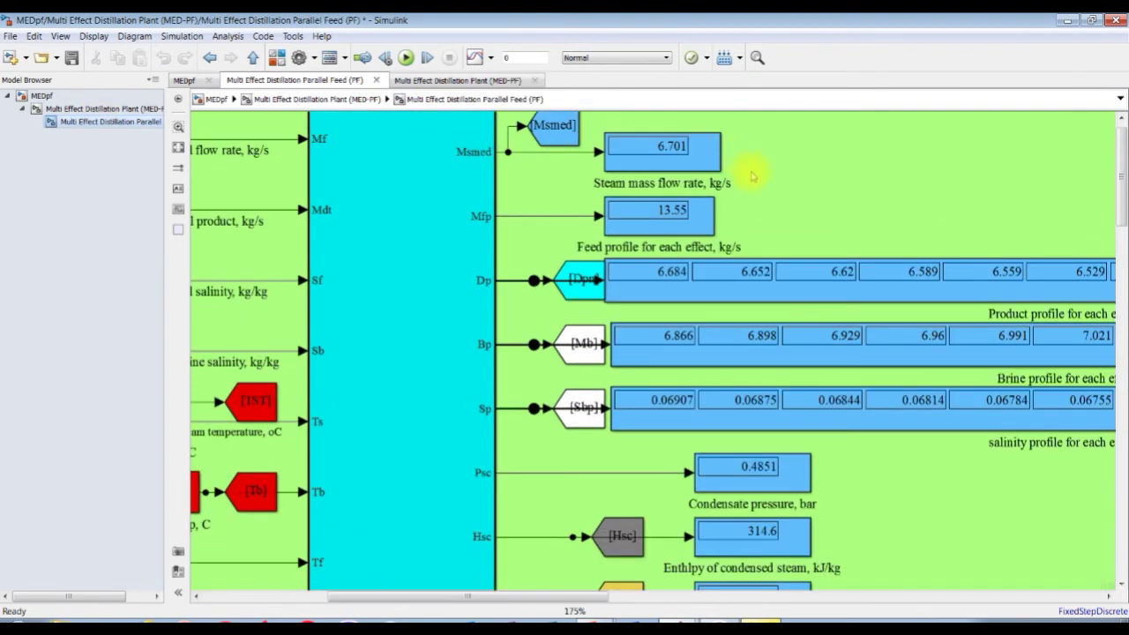
pyautogui.scroll(1, 752, 176)
pyautogui.scroll(1, 780, 168)
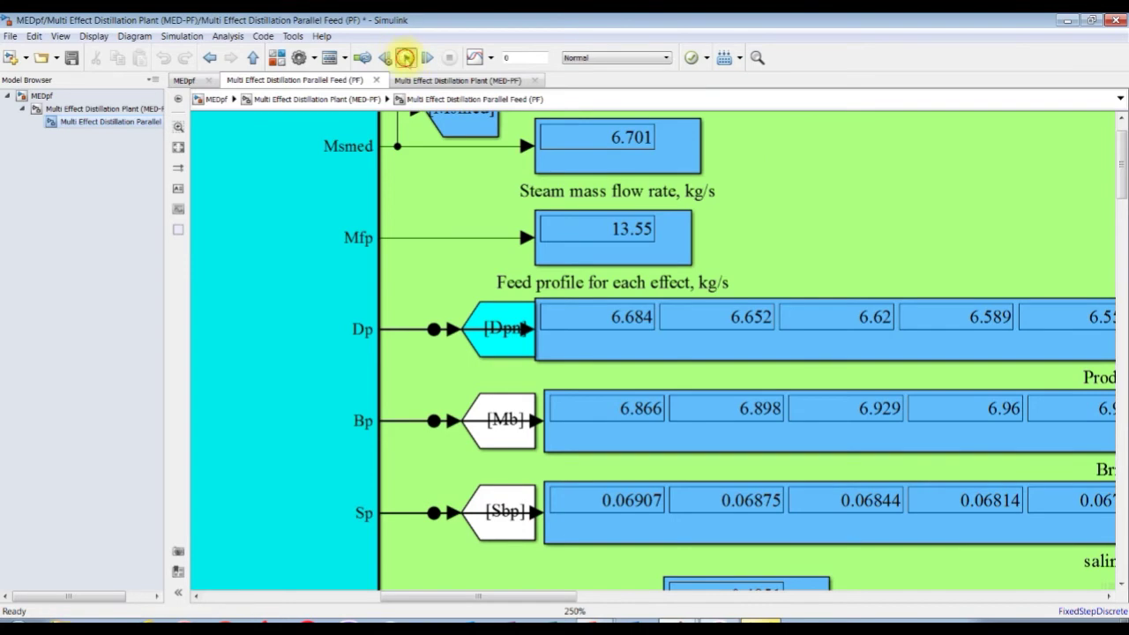
# - Rerun for 5000 m3/day and scroll to the pump displays (steam 7.372 kg/s, brine pump 56.79 kW)
pyautogui.click(405, 57)
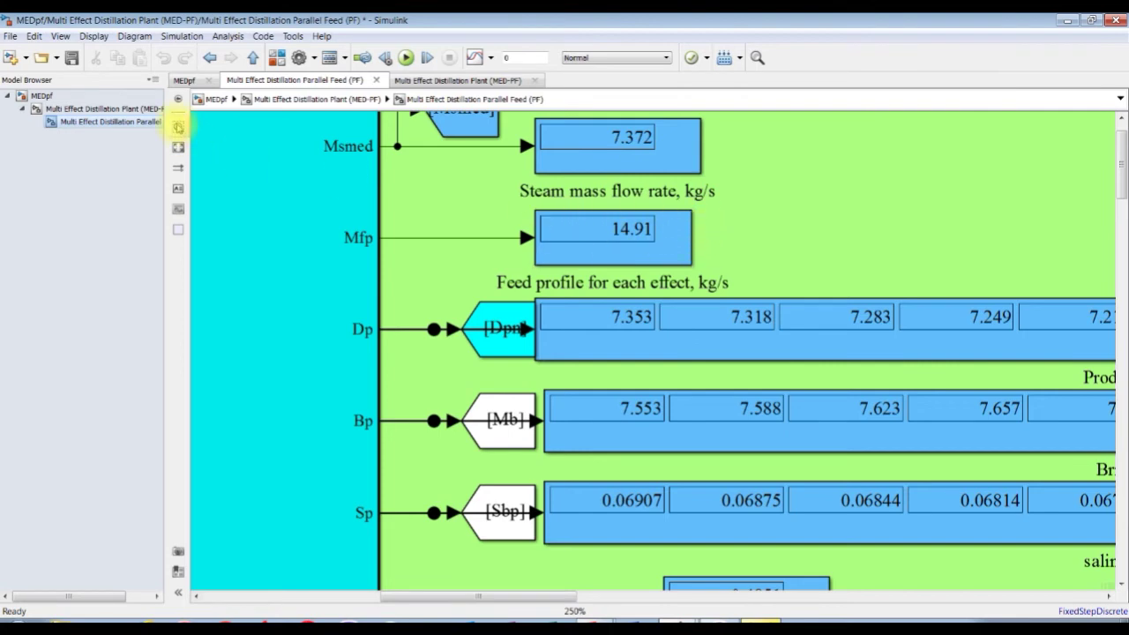
pyautogui.scroll(-6, 433, 247)
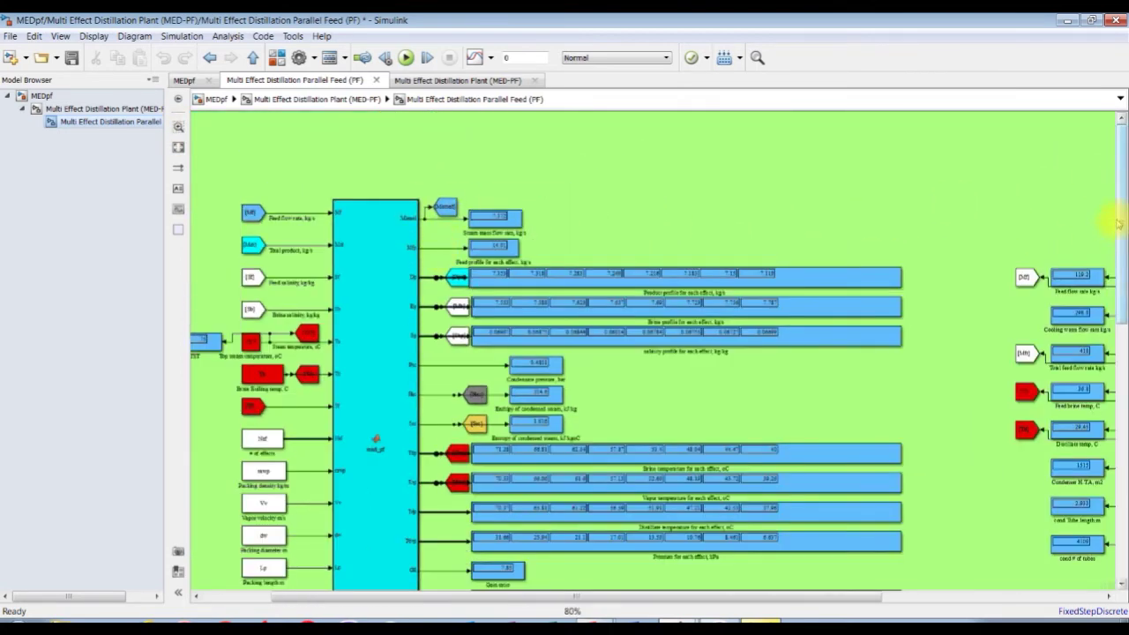
pyautogui.moveTo(1118, 225); pyautogui.dragTo(1121, 453)
pyautogui.scroll(5, 564, 260)
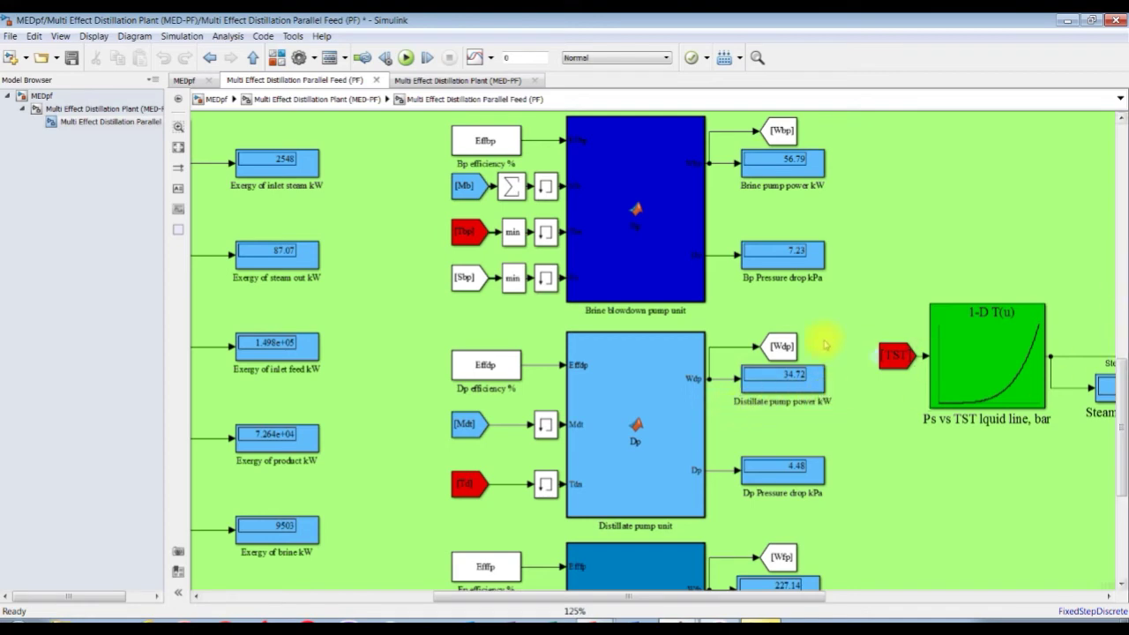
pyautogui.scroll(2, 826, 344)
pyautogui.moveTo(1117, 392); pyautogui.dragTo(1124, 474)
pyautogui.click(771, 187)
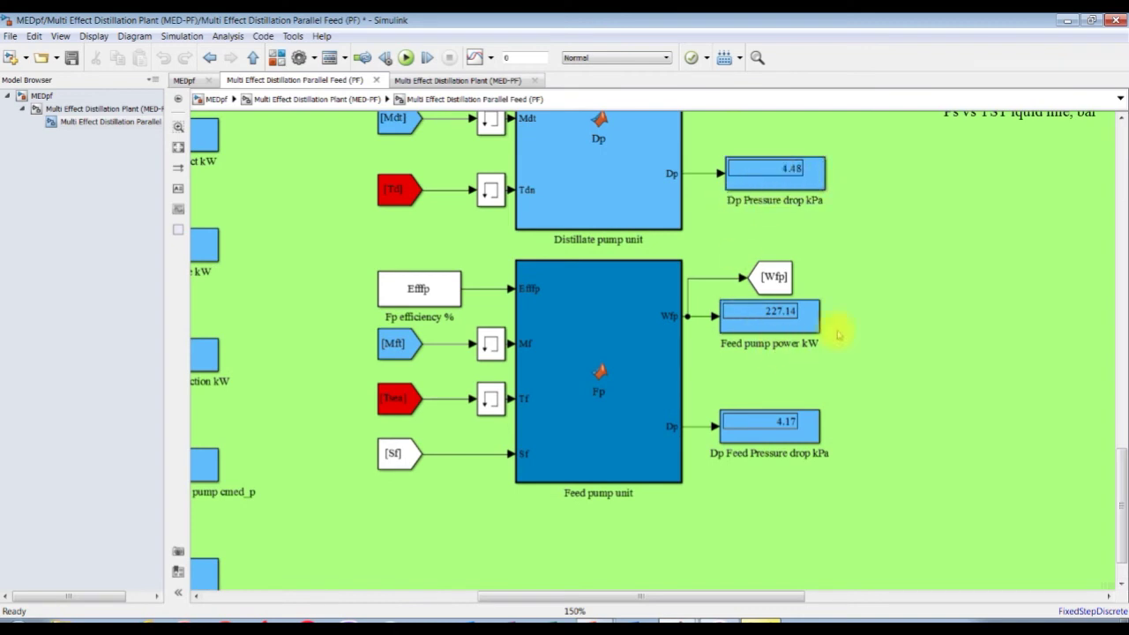
pyautogui.click(774, 277)
pyautogui.click(769, 330)
pyautogui.moveTo(668, 596); pyautogui.dragTo(832, 596)
pyautogui.scroll(5, 1121, 477)
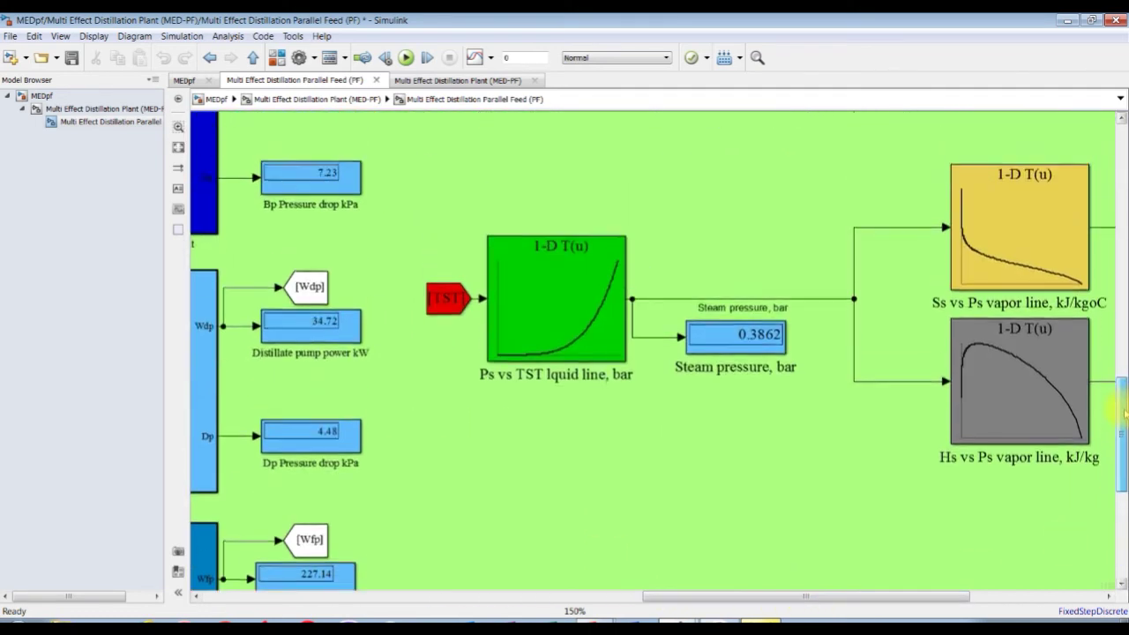
pyautogui.moveTo(719, 600); pyautogui.dragTo(761, 596)
pyautogui.click(326, 326)
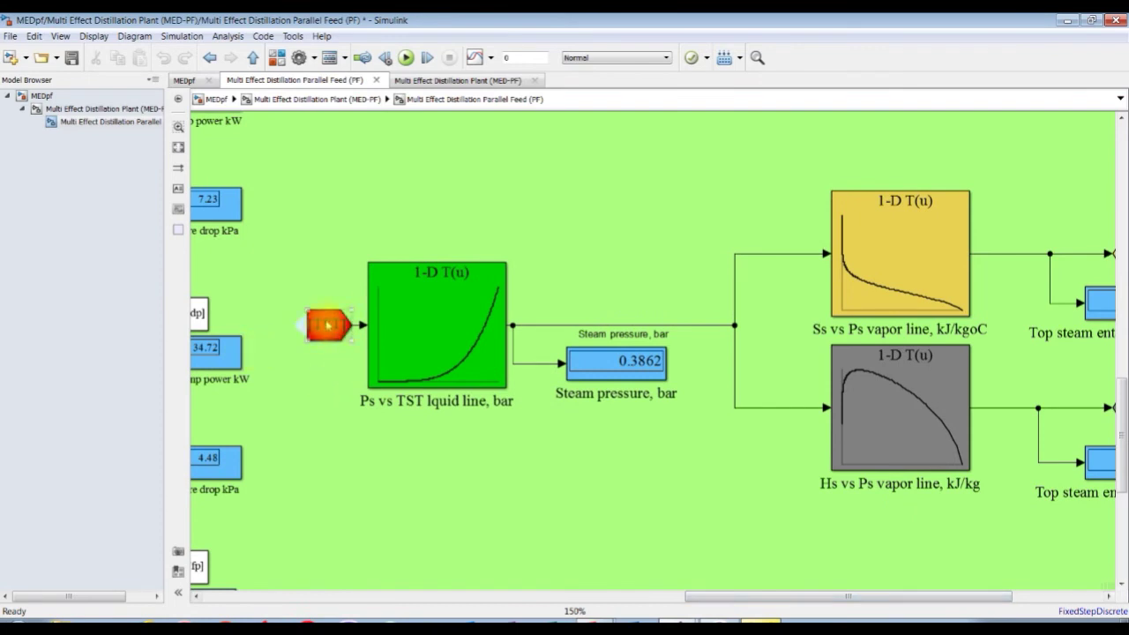
pyautogui.click(469, 302)
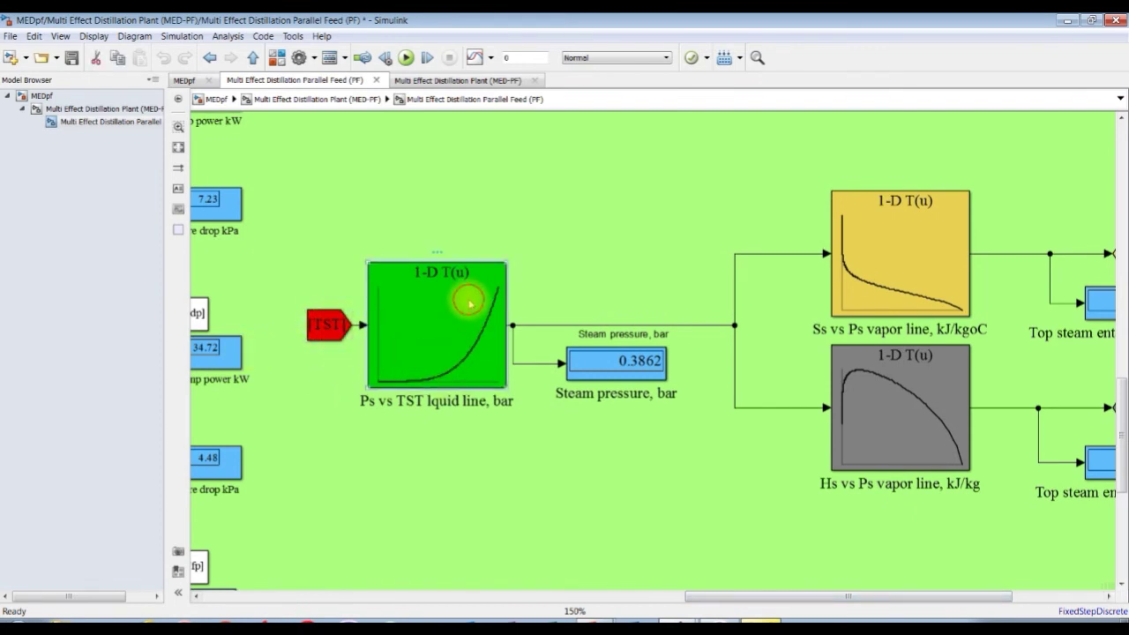
pyautogui.click(642, 361)
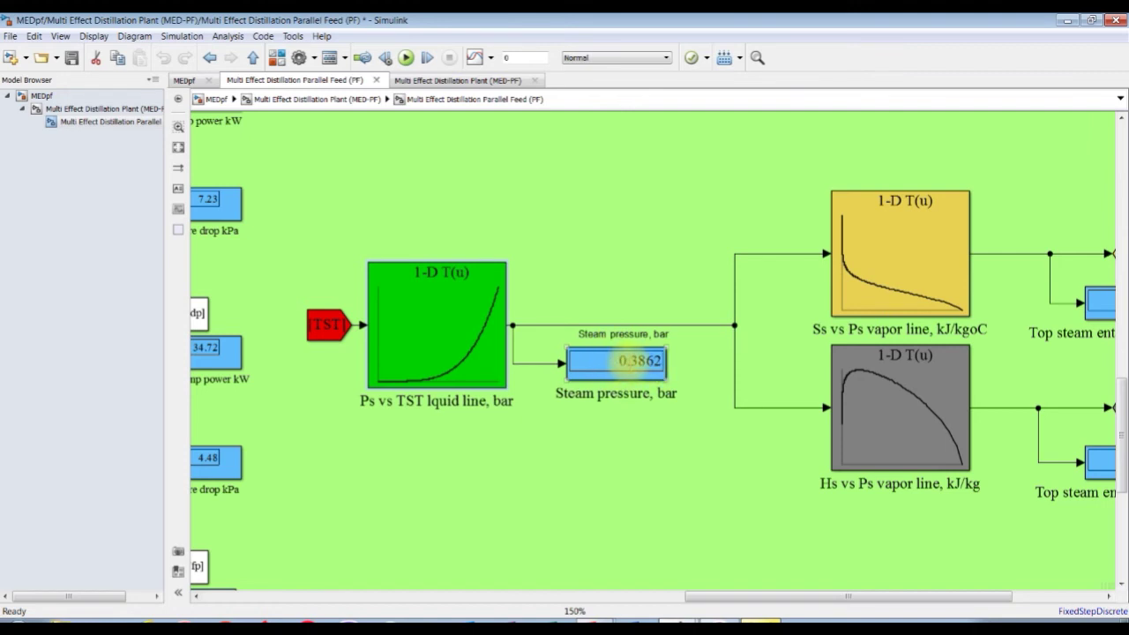
pyautogui.click(646, 321)
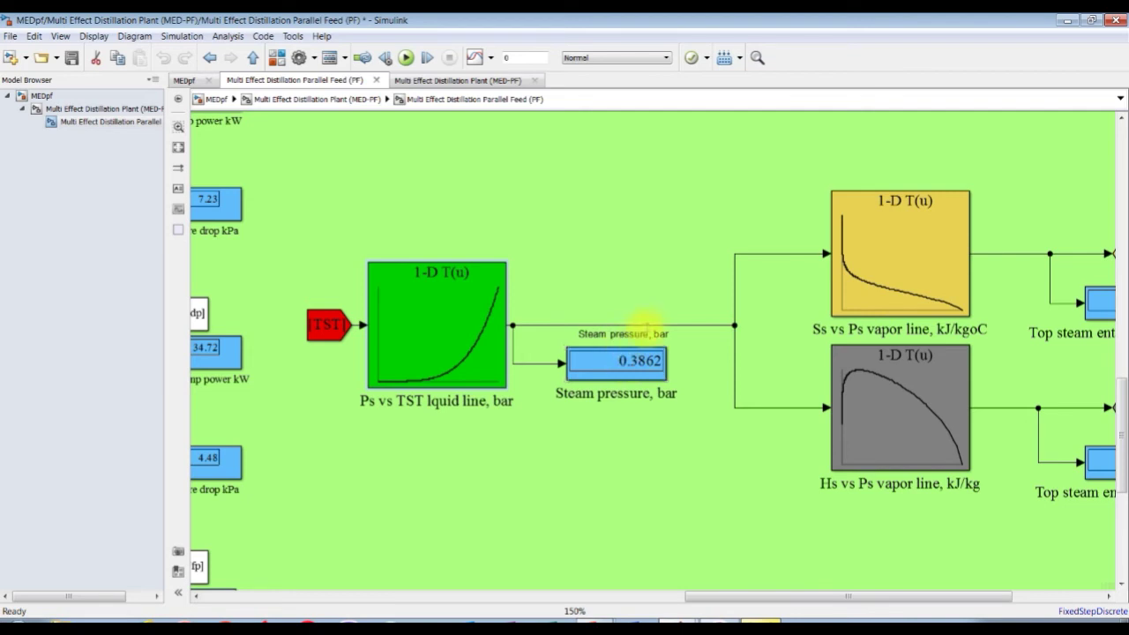
pyautogui.moveTo(816, 597); pyautogui.dragTo(910, 597)
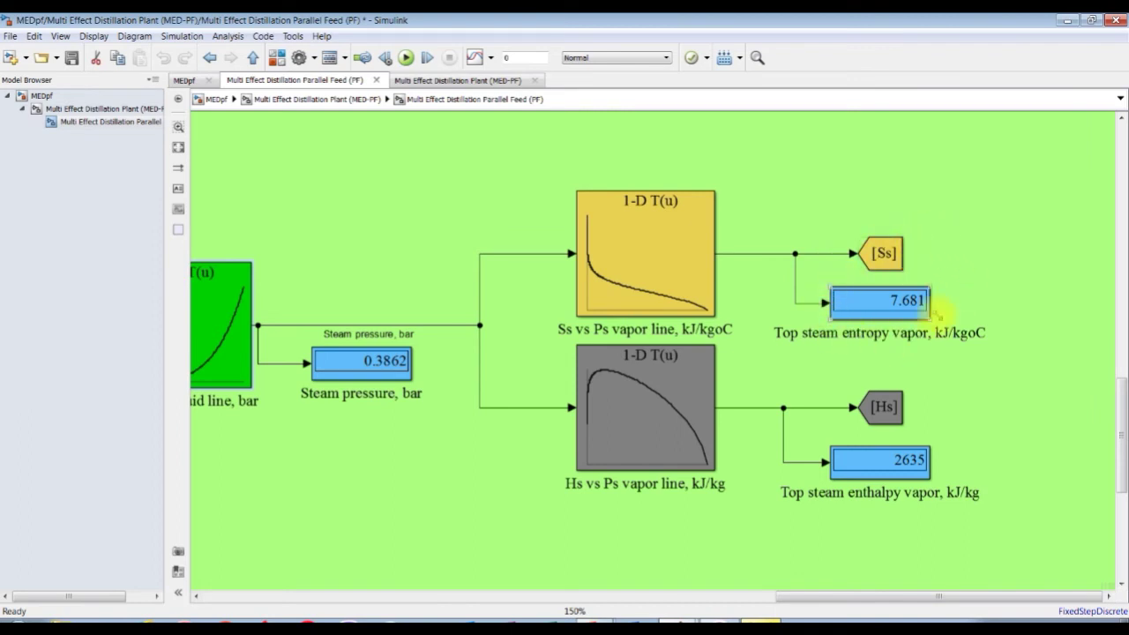
pyautogui.click(882, 404)
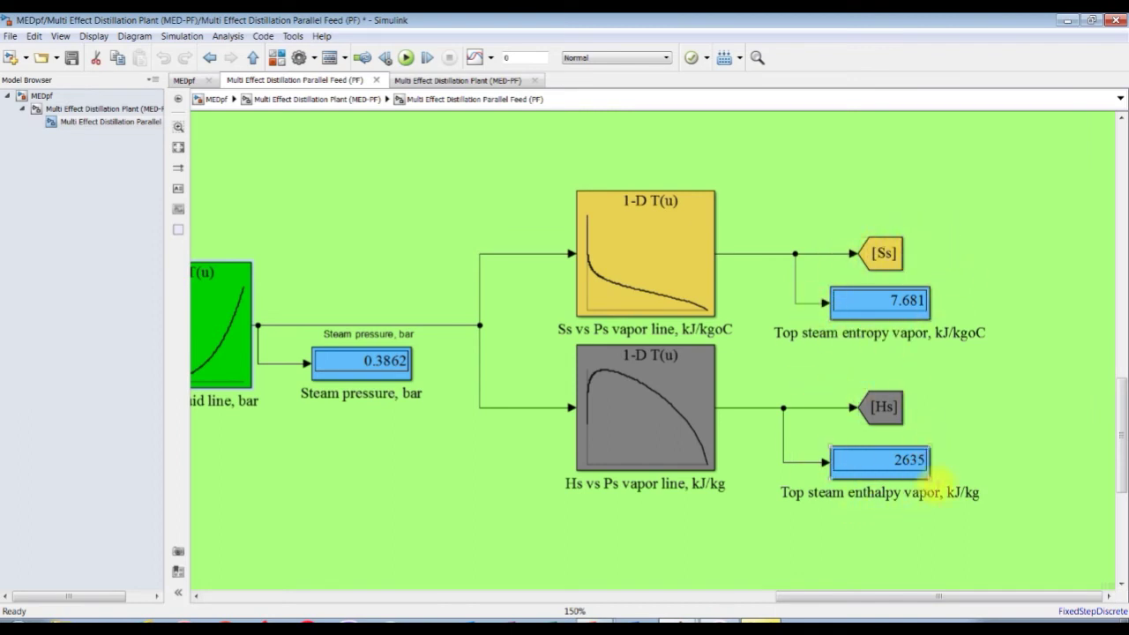
pyautogui.moveTo(897, 598); pyautogui.dragTo(388, 596)
pyautogui.moveTo(1122, 392); pyautogui.dragTo(1122, 349)
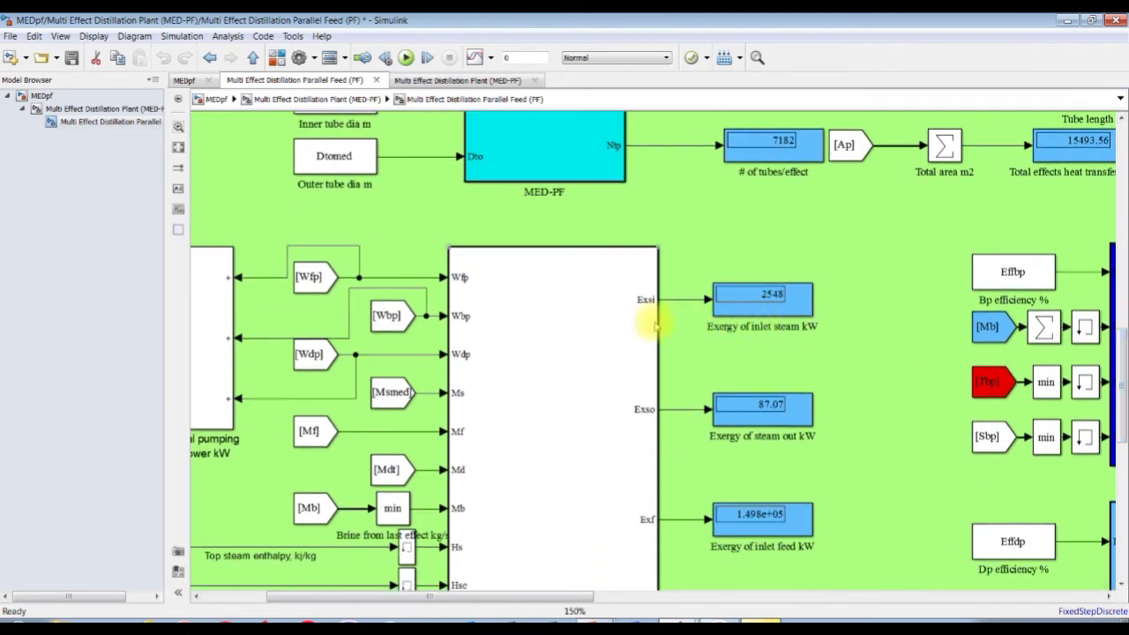
pyautogui.scroll(-1, 379, 258)
pyautogui.moveTo(605, 593); pyautogui.dragTo(556, 593)
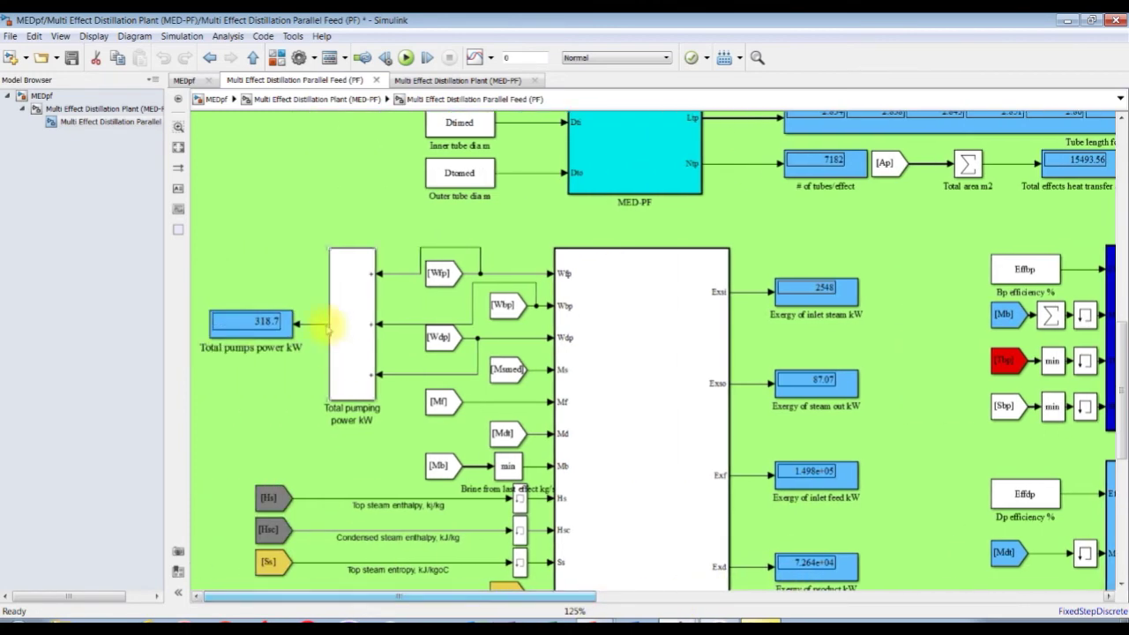
pyautogui.click(264, 312)
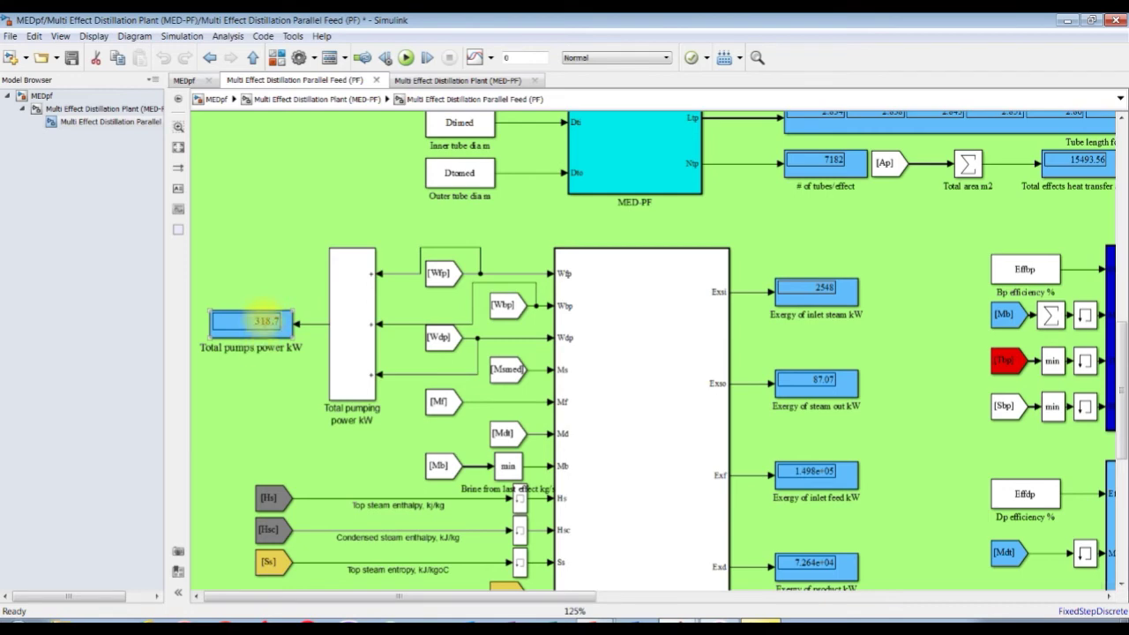
pyautogui.moveTo(564, 596); pyautogui.dragTo(676, 597)
pyautogui.scroll(1, 575, 306)
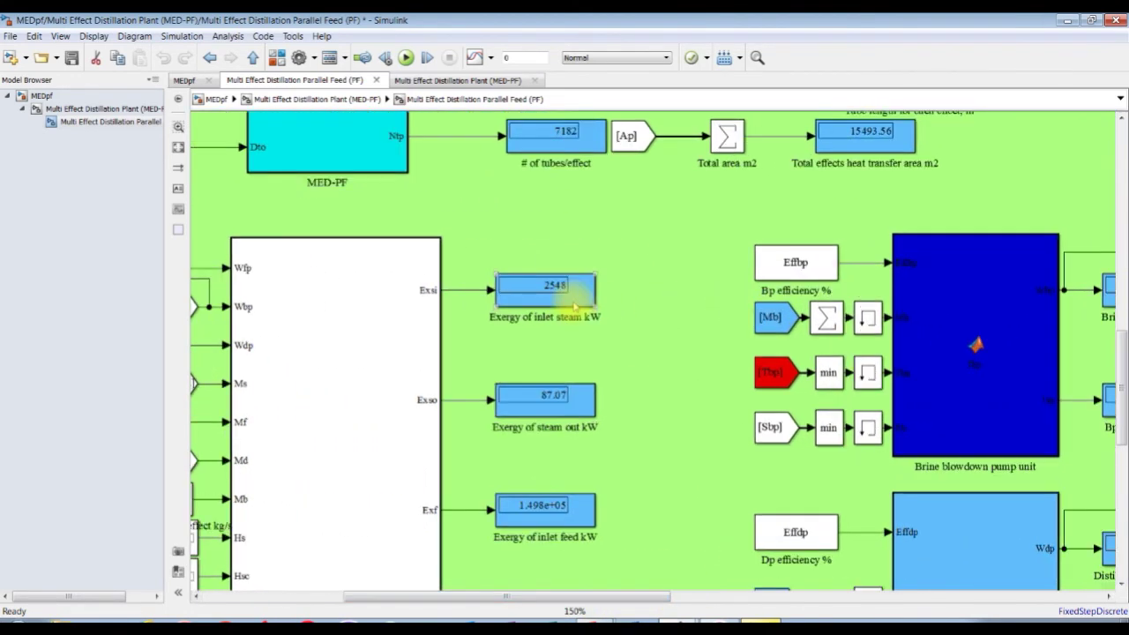
pyautogui.scroll(1, 575, 306)
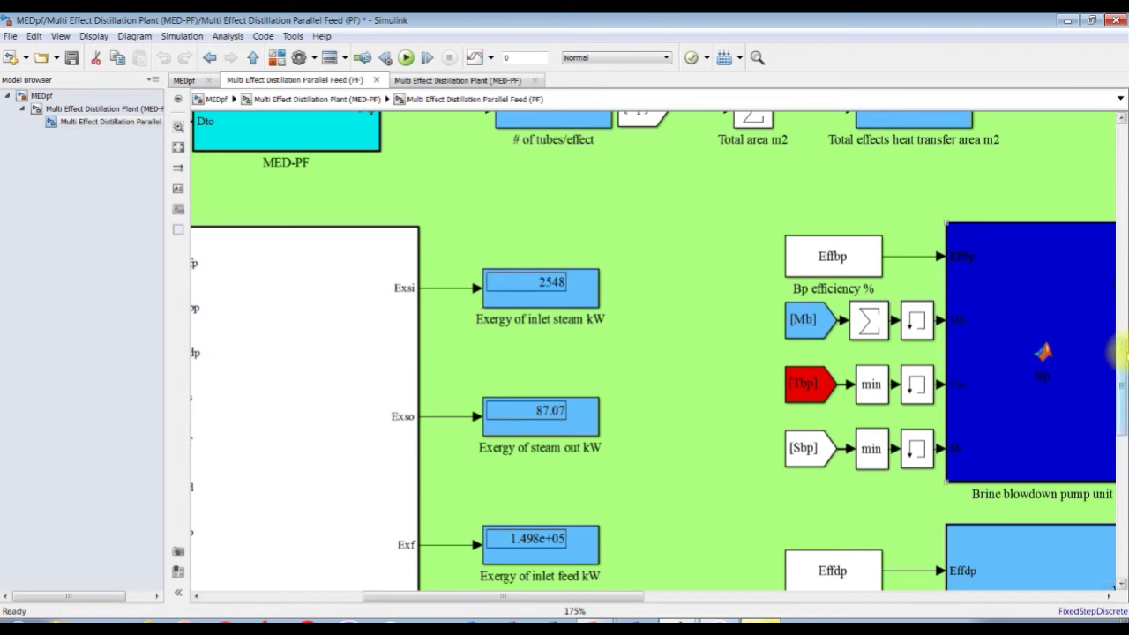
pyautogui.scroll(-3, 1087, 369)
pyautogui.click(541, 132)
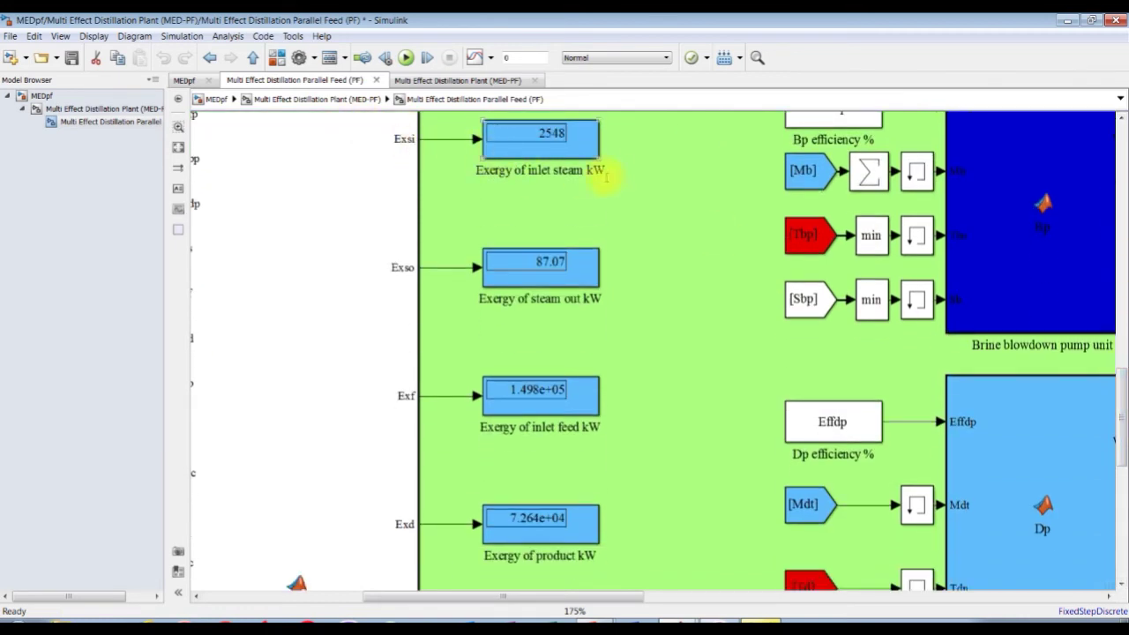
pyautogui.click(504, 276)
pyautogui.moveTo(1124, 381); pyautogui.dragTo(1118, 412)
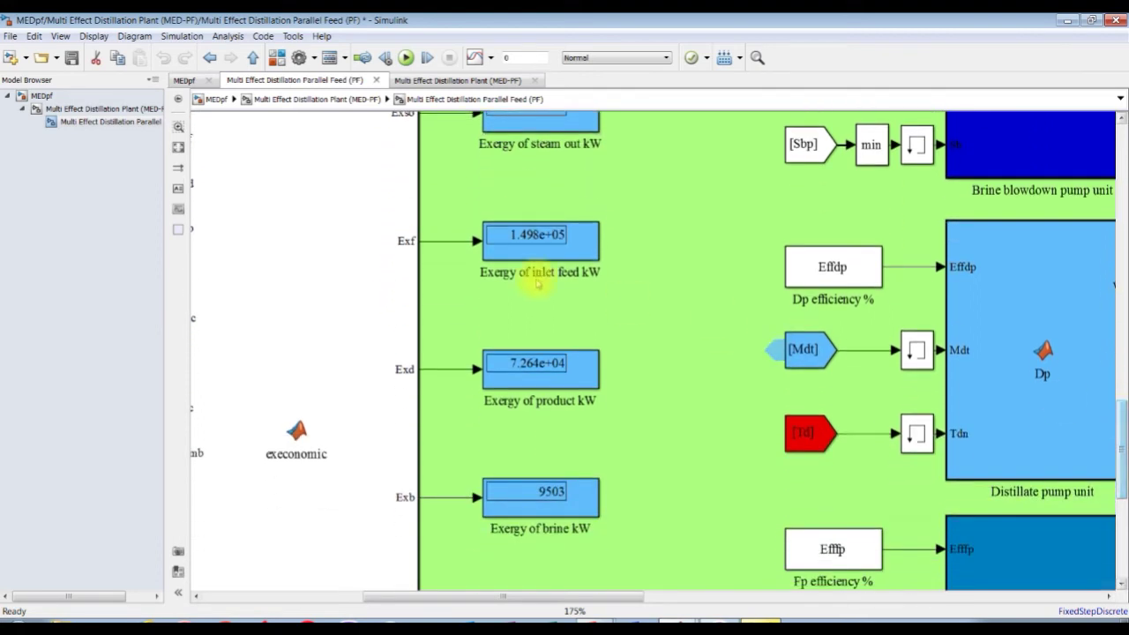
pyautogui.scroll(-3, 991, 444)
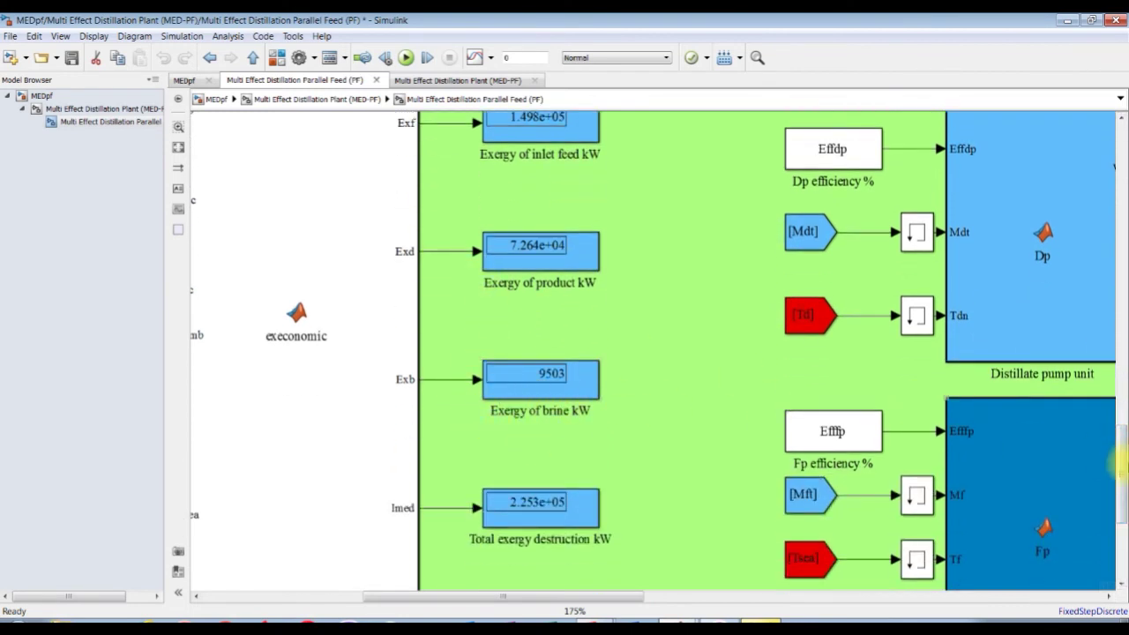
pyautogui.moveTo(1118, 462); pyautogui.dragTo(1123, 506)
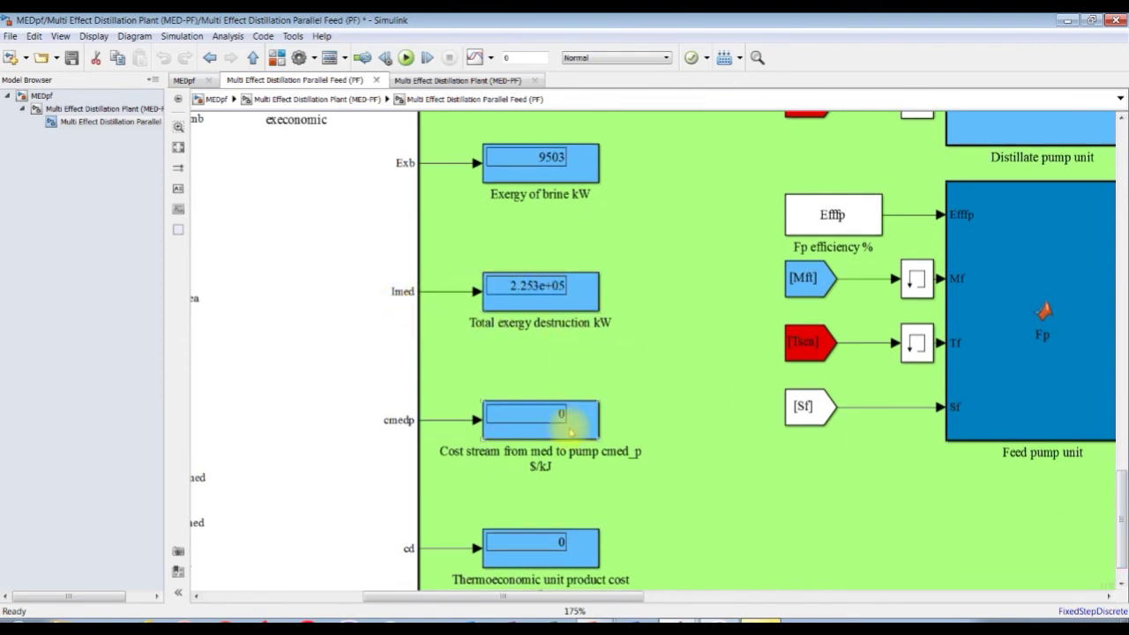
pyautogui.scroll(-1, 882, 445)
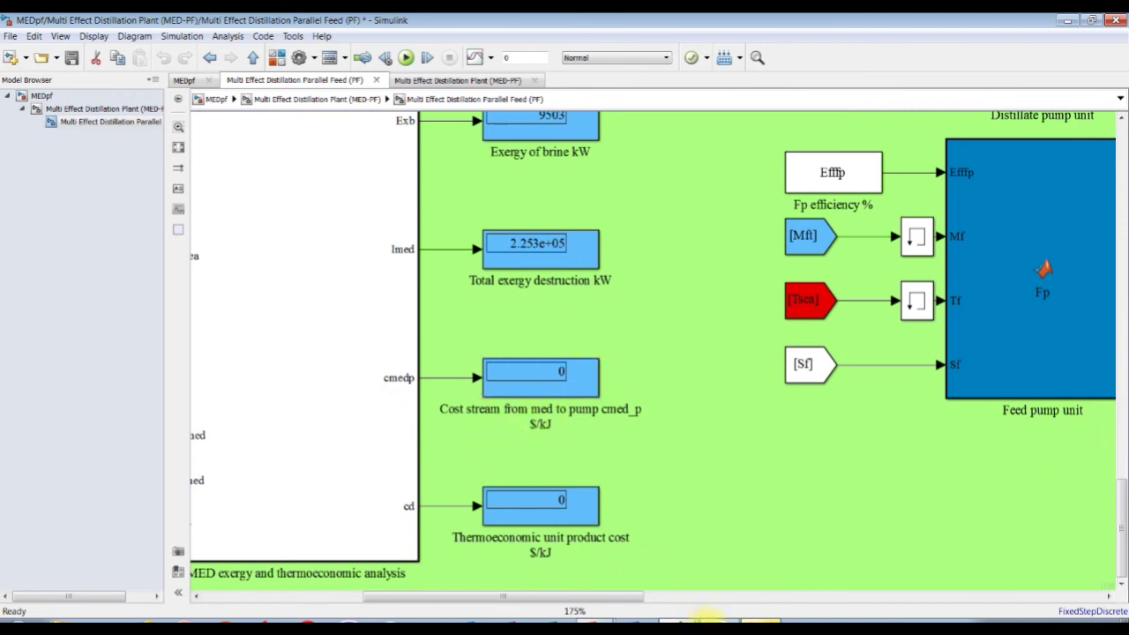
pyautogui.moveTo(617, 600); pyautogui.dragTo(460, 600)
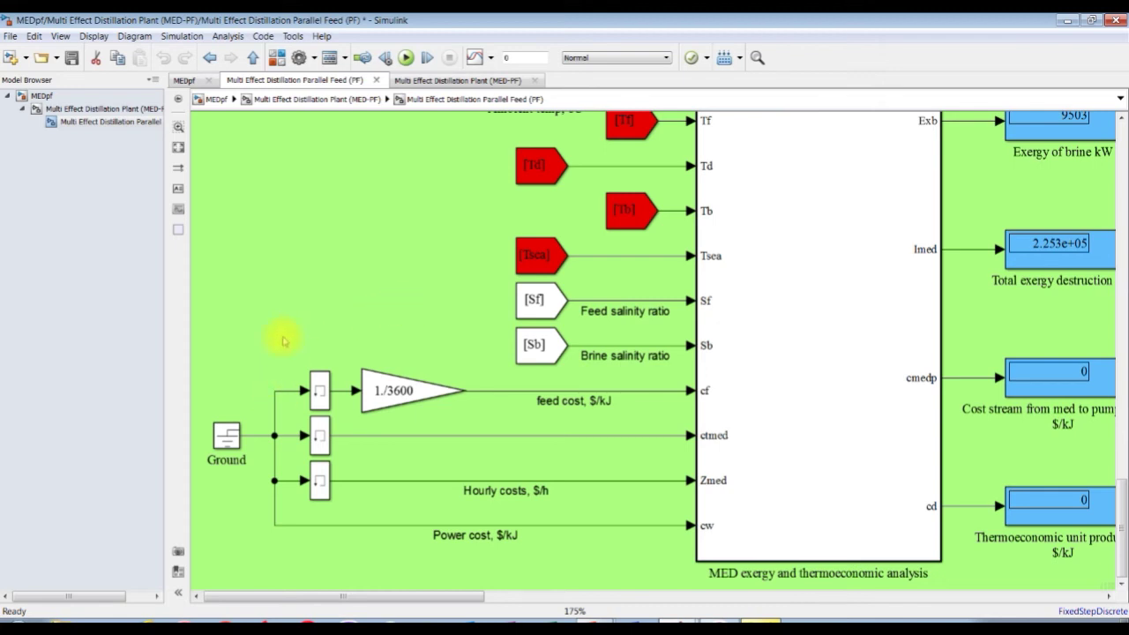
# - Save the model with 5000 m3/day productivity and fit the whole PF diagram into view
pyautogui.moveTo(422, 604); pyautogui.dragTo(381, 571)
pyautogui.click(72, 58)
pyautogui.moveTo(391, 597); pyautogui.dragTo(481, 596)
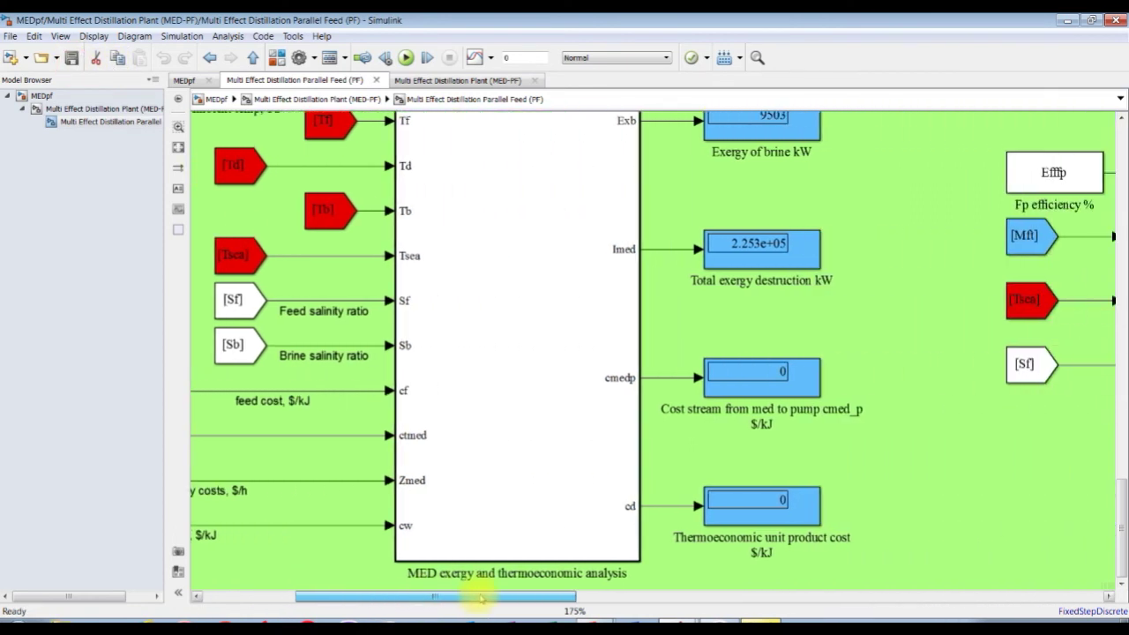
pyautogui.click(179, 150)
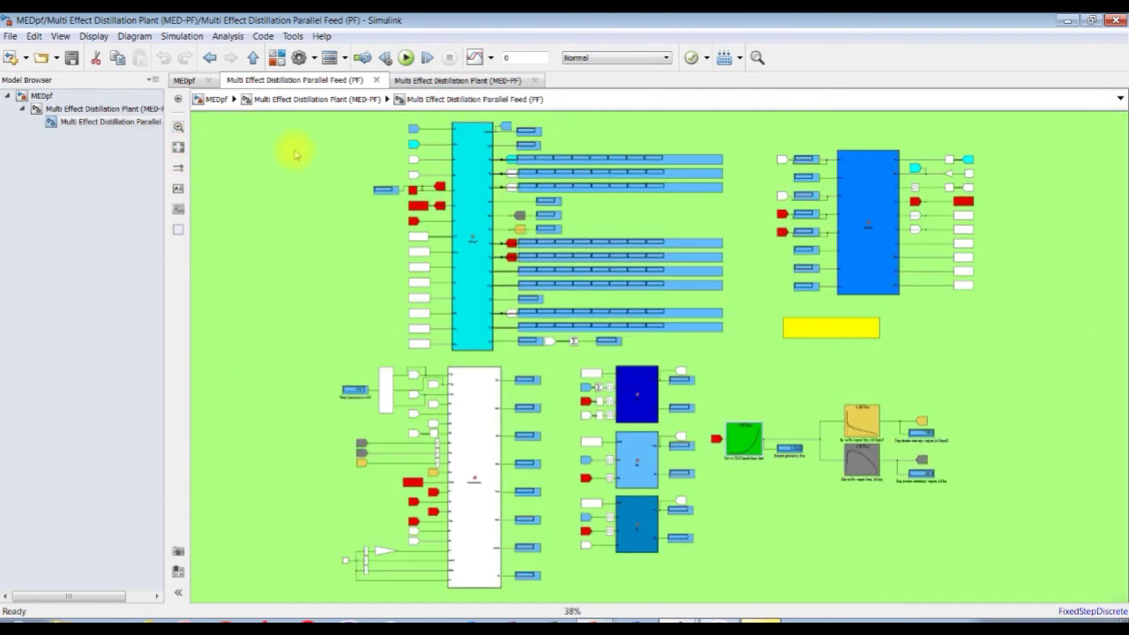
# - Zoom to 80% on the MED-PF block's per-effect displays, then bring MATLAB R2016a forward
pyautogui.scroll(2, 416, 183)
pyautogui.scroll(2, 903, 192)
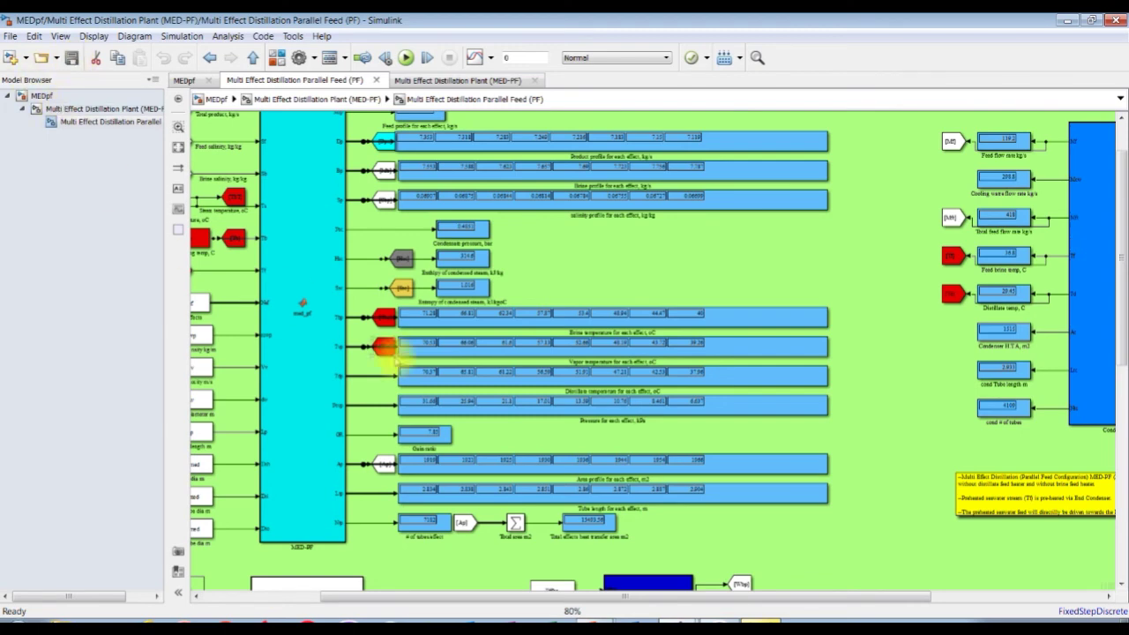
pyautogui.click(657, 623)
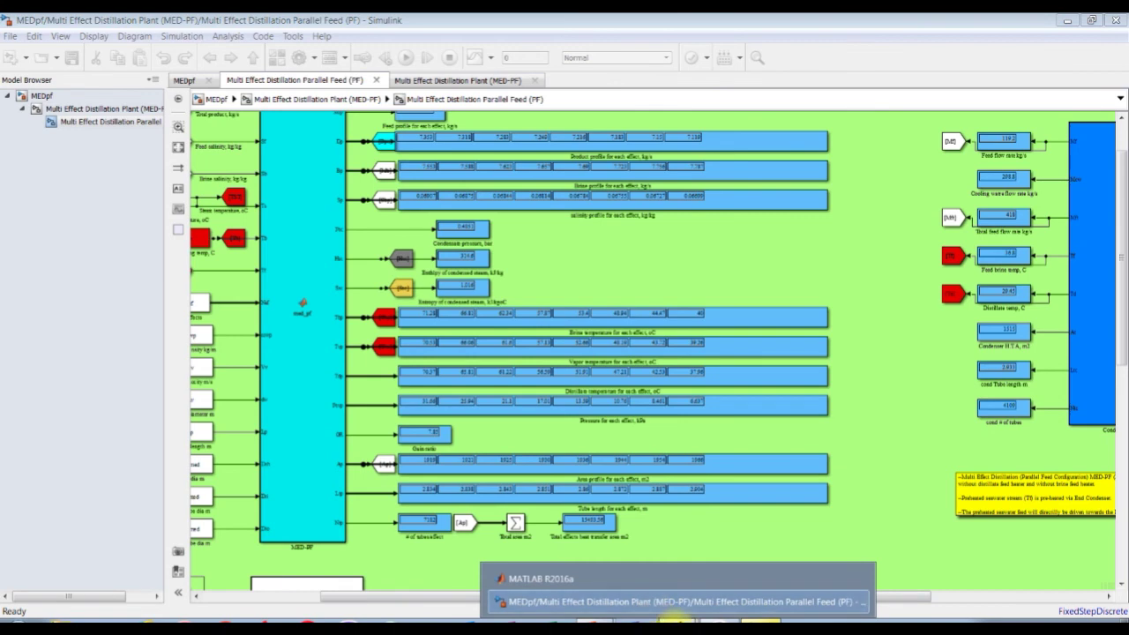
pyautogui.click(613, 578)
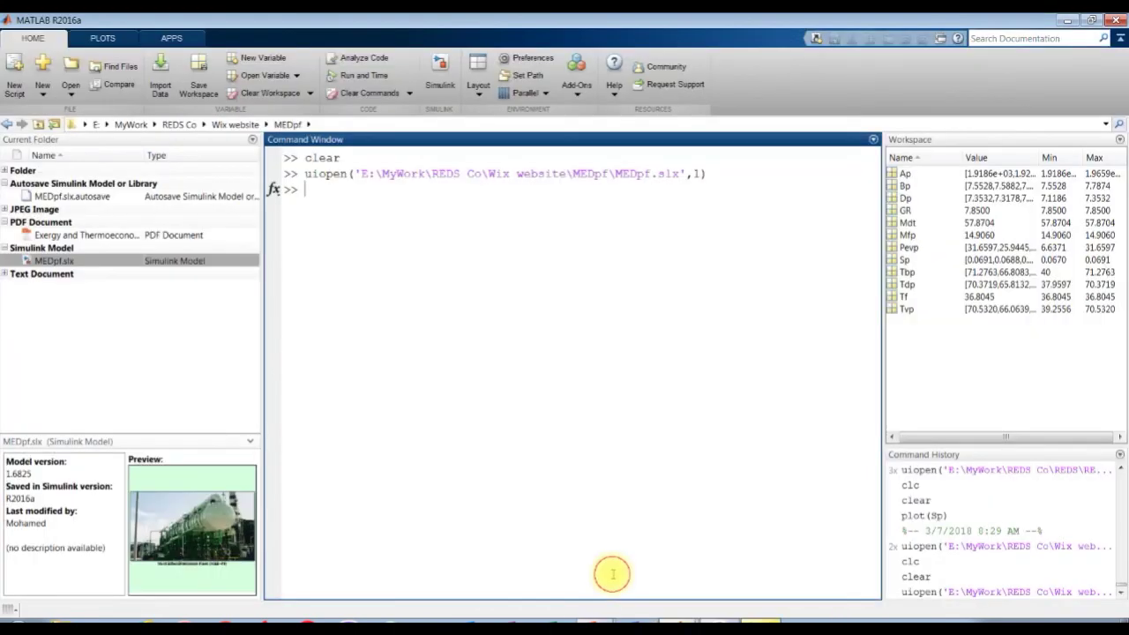
# - Plot the workspace variables Ap, Bp and Dp as line plots
pyautogui.click(904, 174)
pyautogui.click(102, 38)
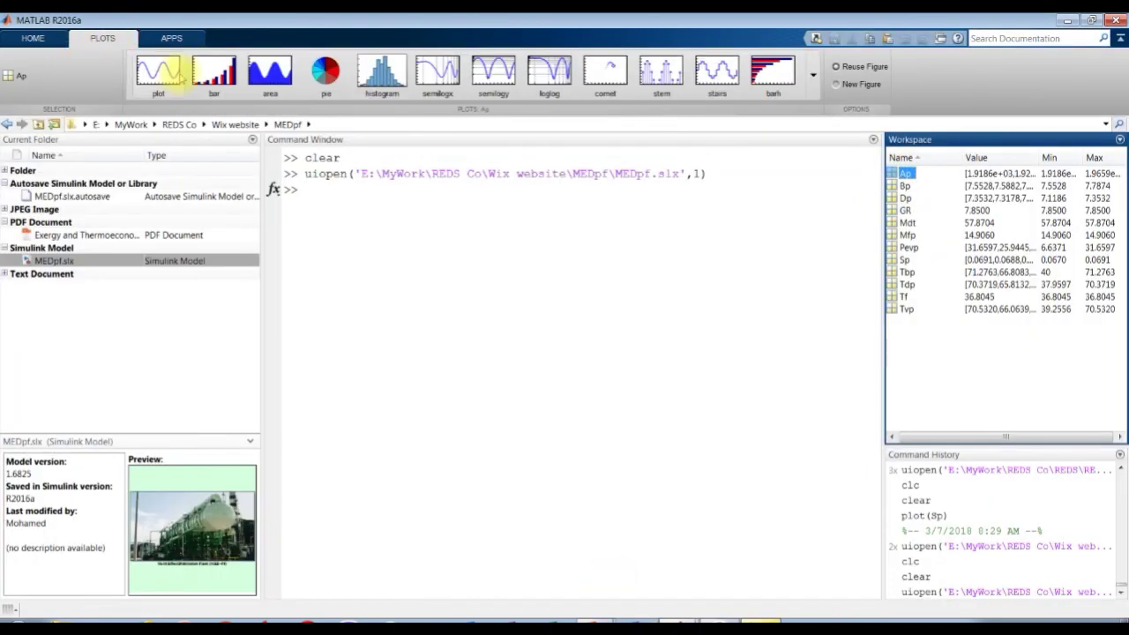
pyautogui.click(158, 73)
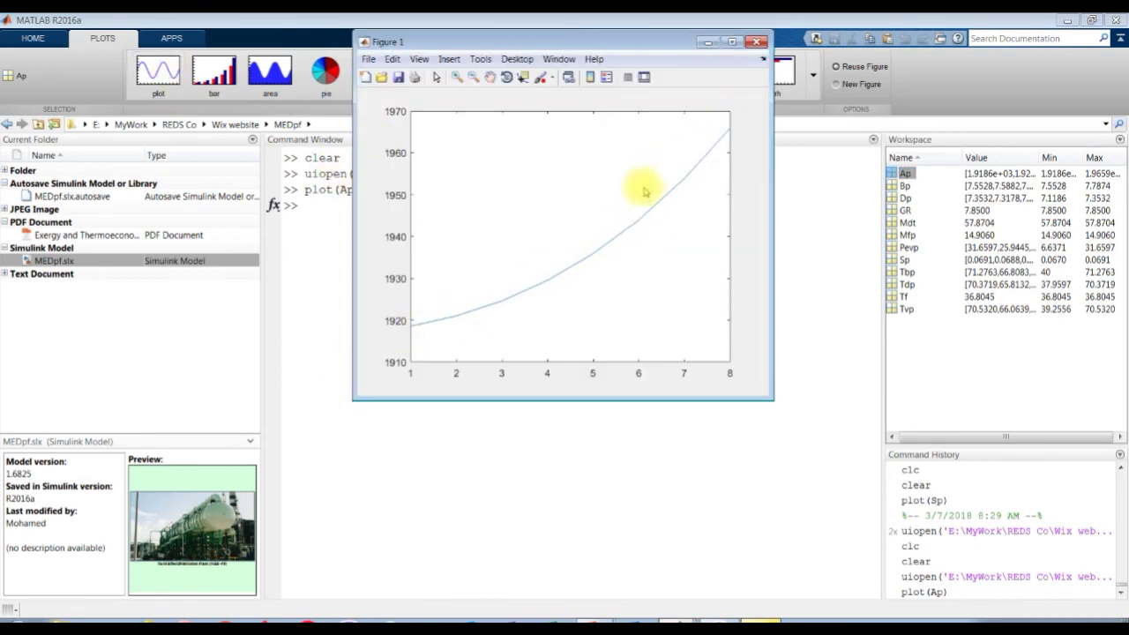
pyautogui.click(905, 187)
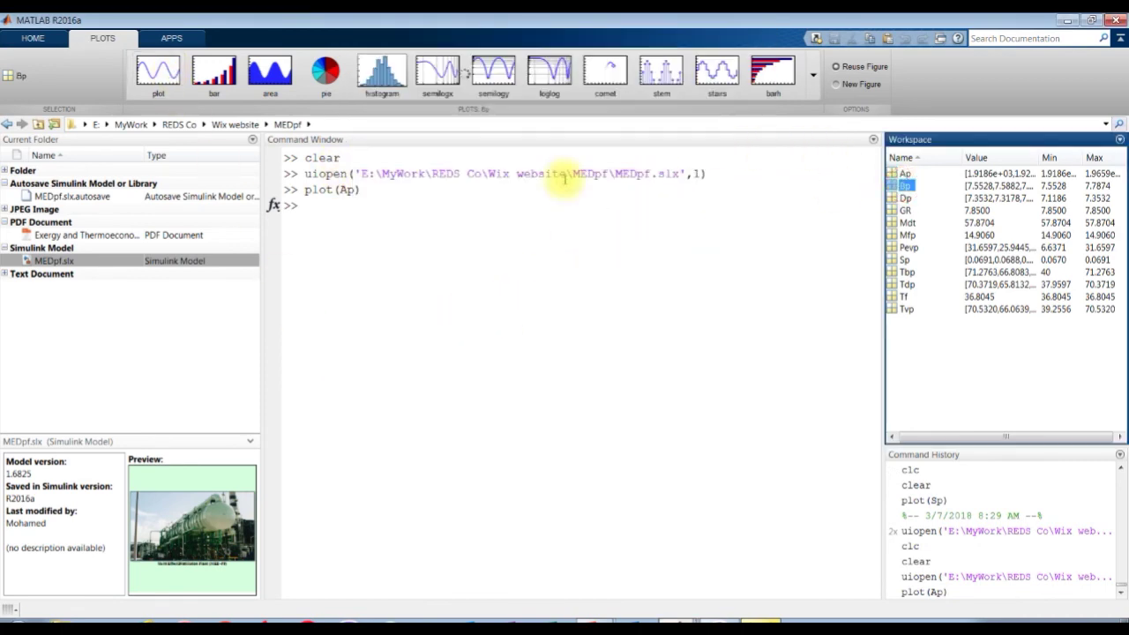
pyautogui.click(158, 72)
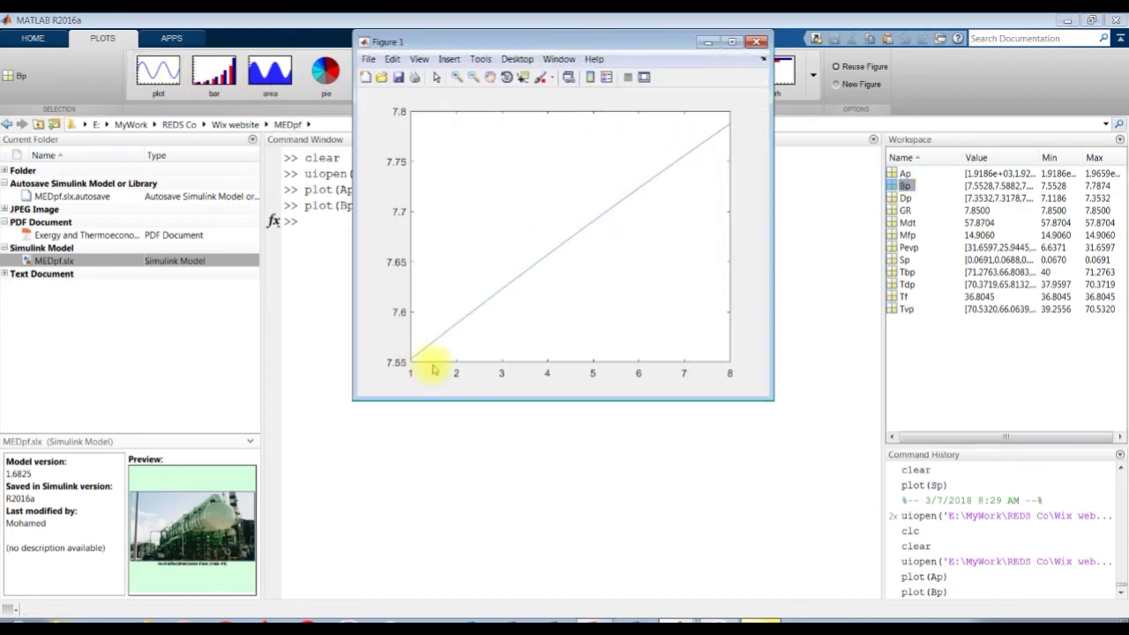
pyautogui.click(906, 198)
pyautogui.click(157, 72)
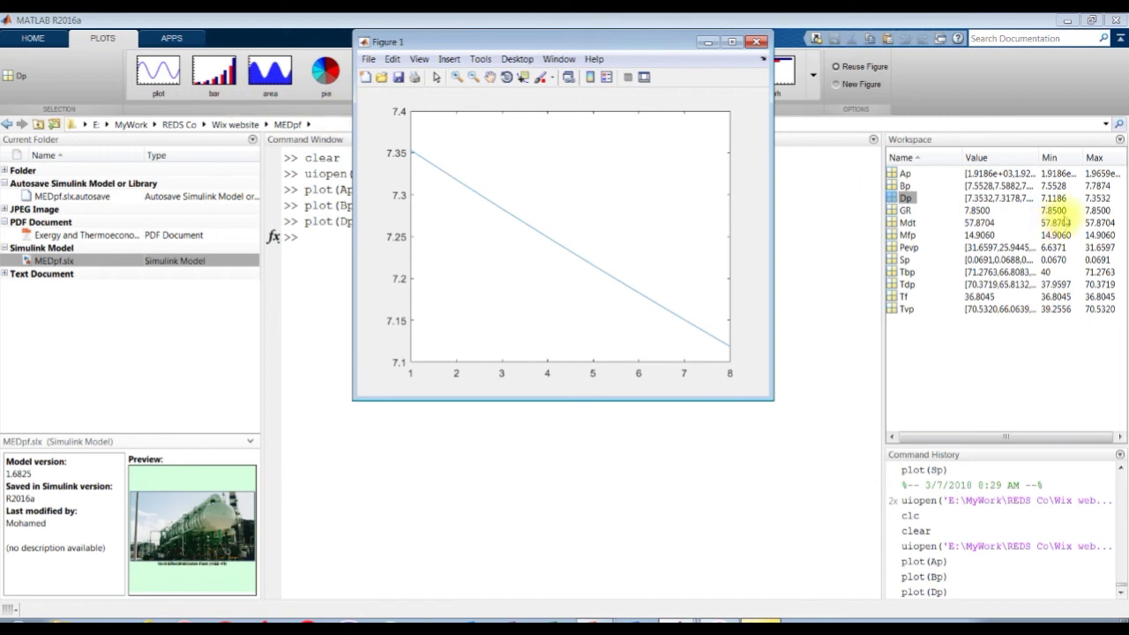
# - Redraw Dp and Ap as bar charts
pyautogui.click(216, 73)
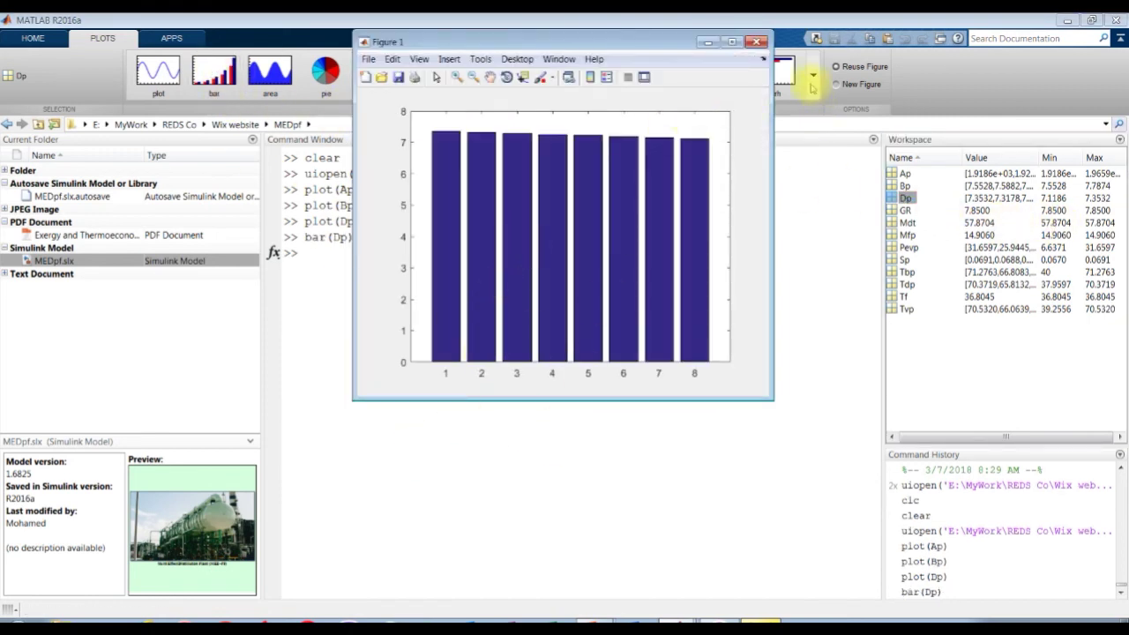
pyautogui.click(900, 173)
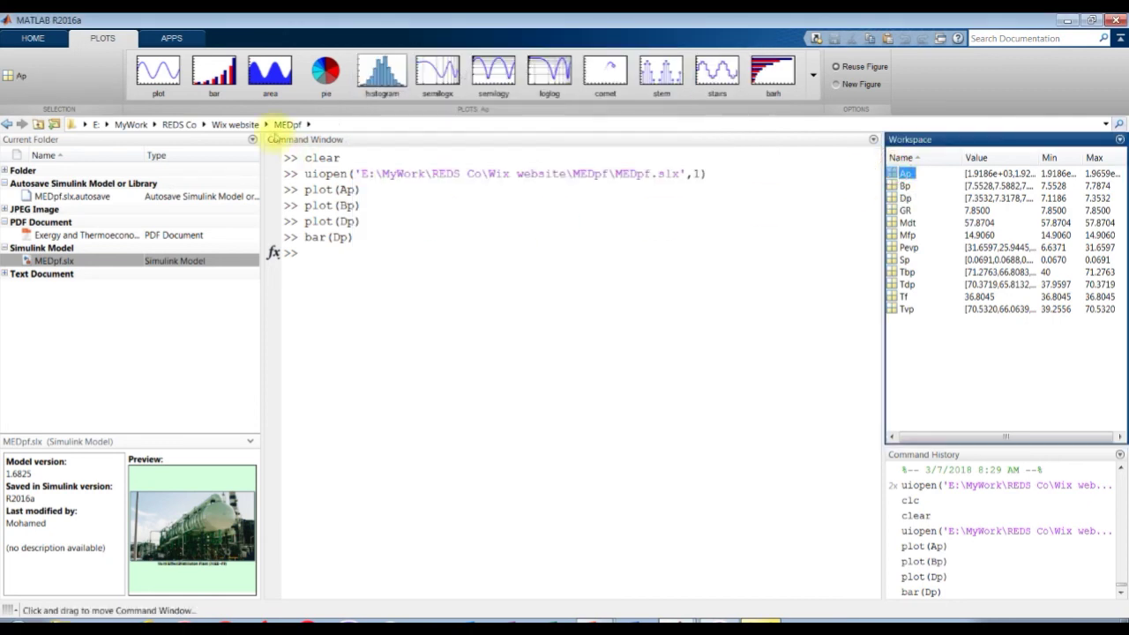
pyautogui.click(214, 74)
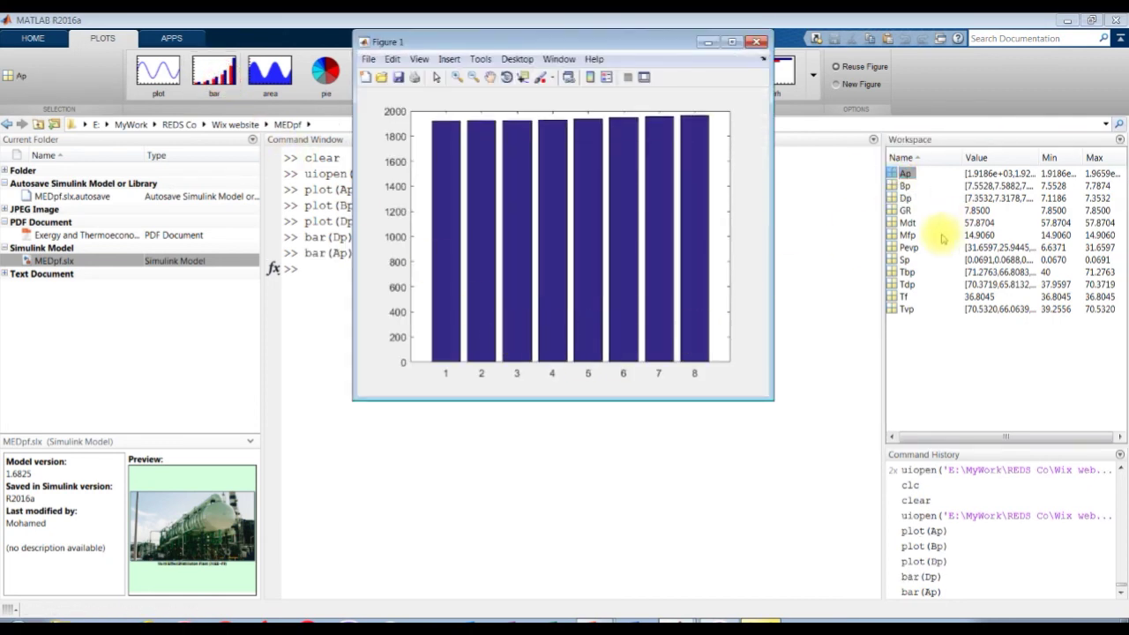
# - Plot Pevp and Sp as line plots, then close the figure window
pyautogui.click(903, 249)
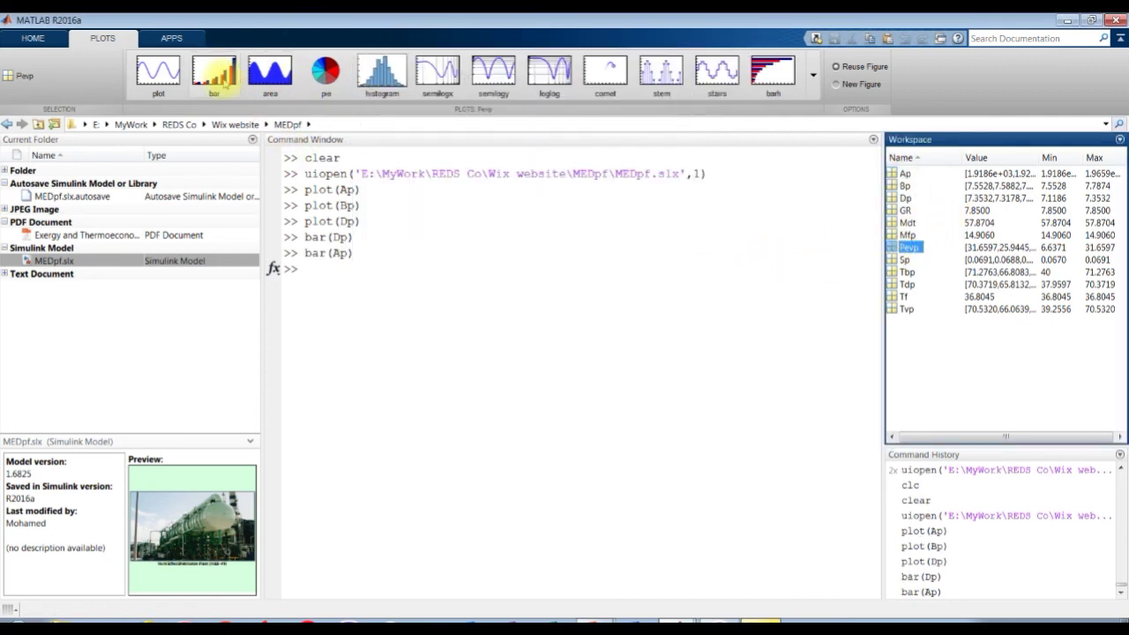
pyautogui.click(159, 74)
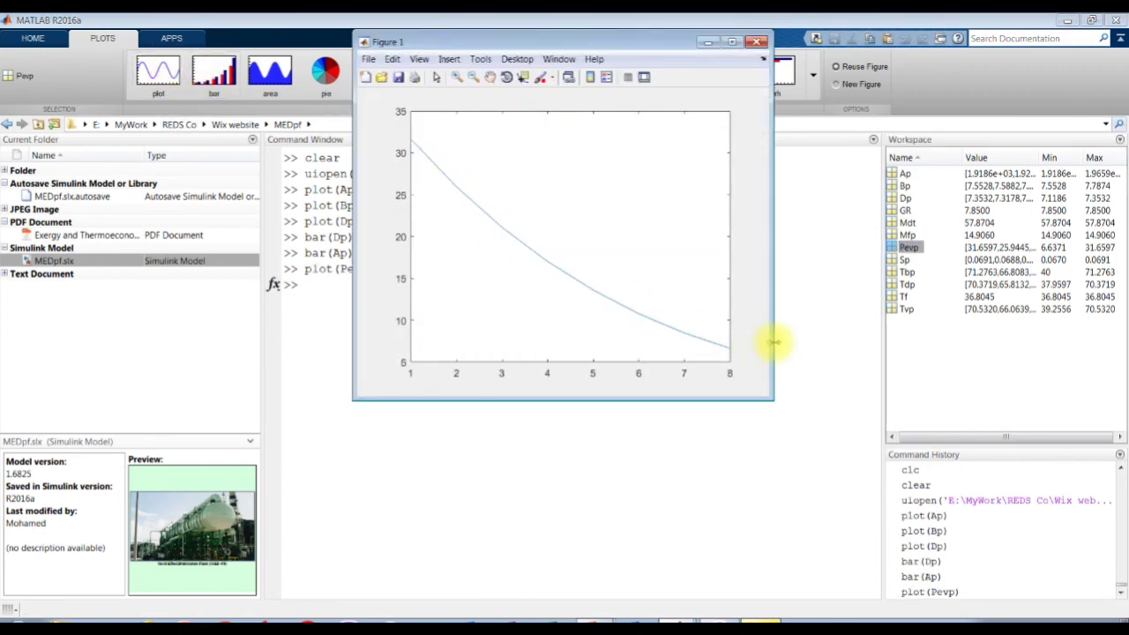
pyautogui.click(903, 260)
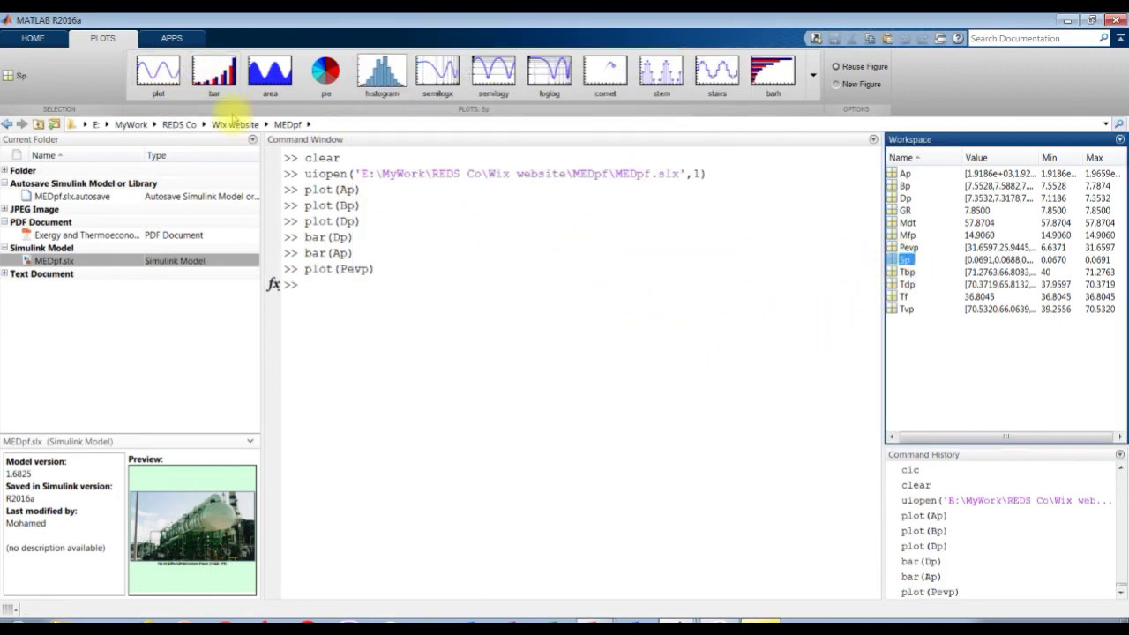
pyautogui.click(158, 75)
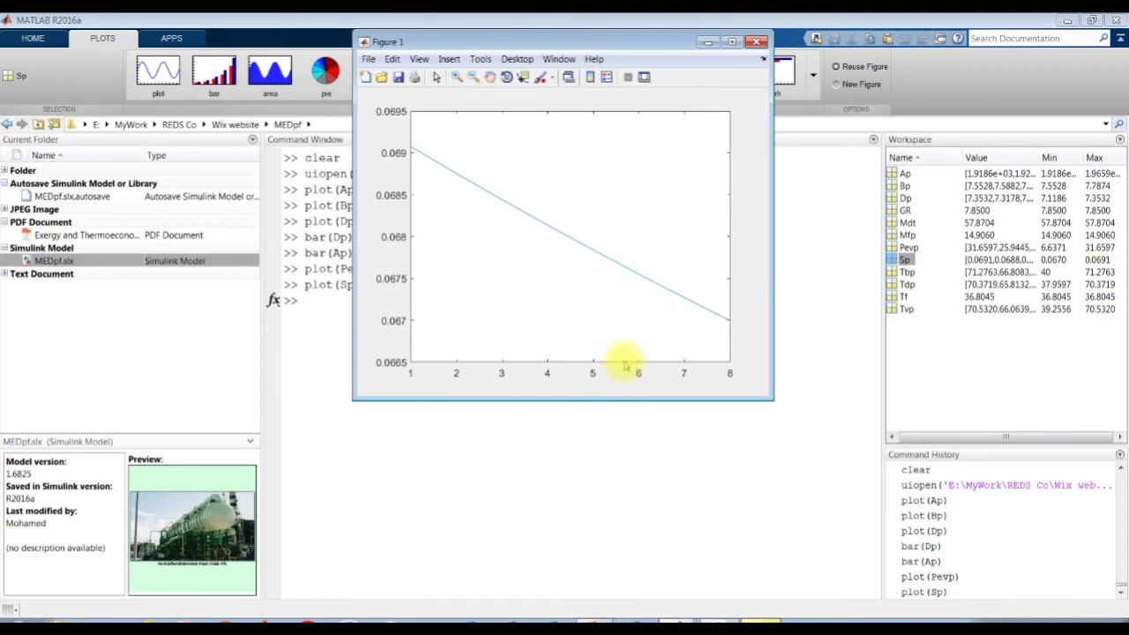
pyautogui.click(677, 628)
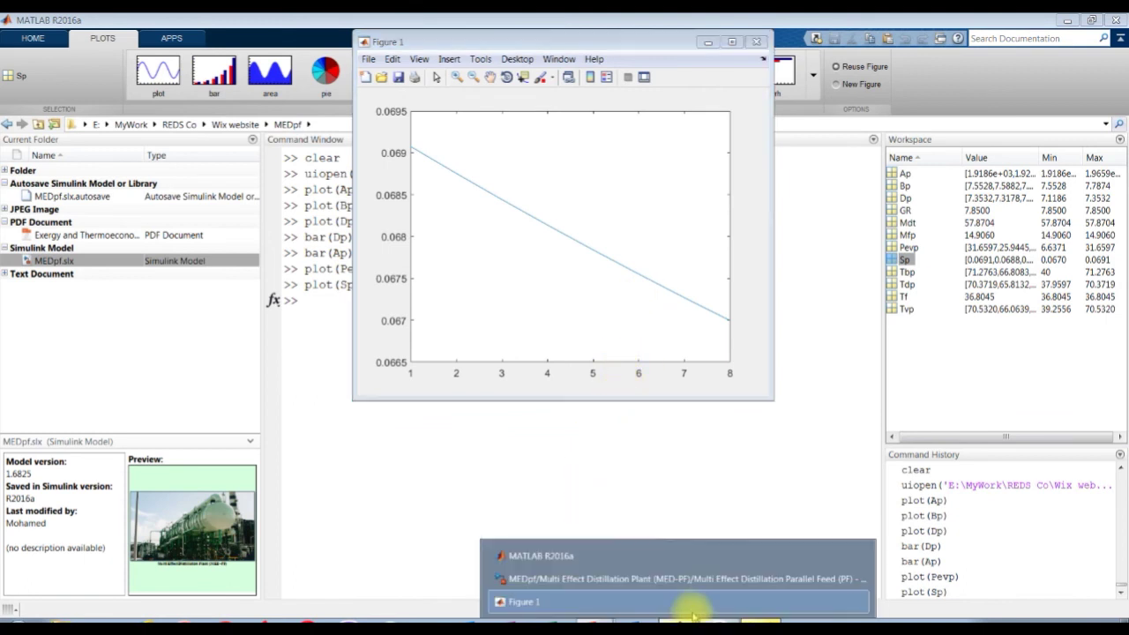
pyautogui.click(756, 41)
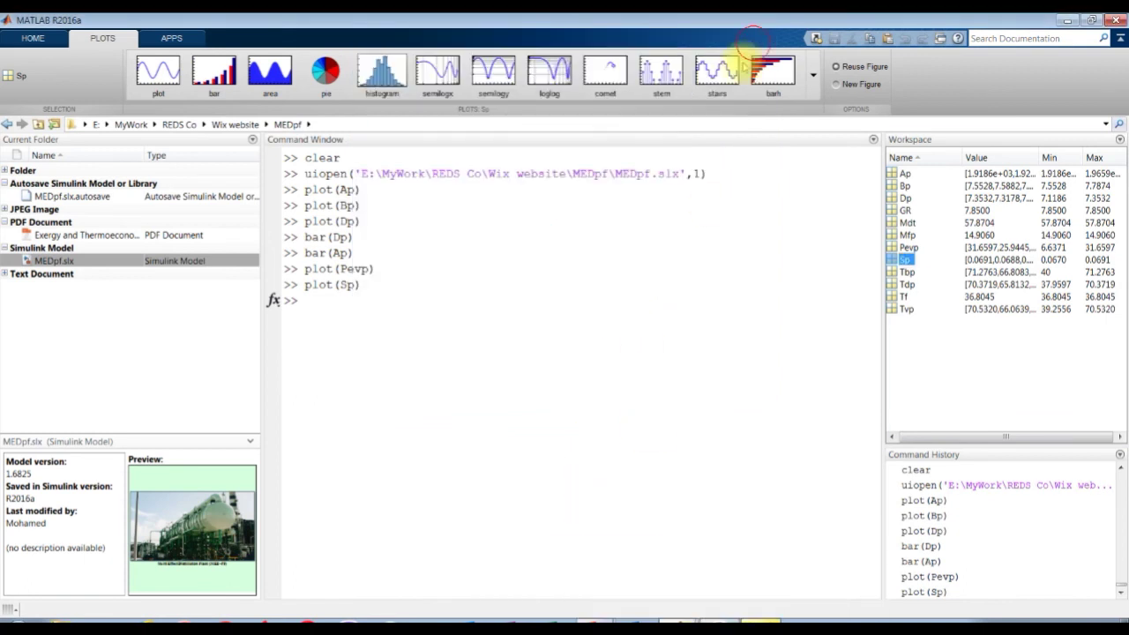
# - Bring the MEDpf Parallel Feed Simulink model window back and scroll its diagram
pyautogui.moveTo(678, 626)
pyautogui.click(637, 601)
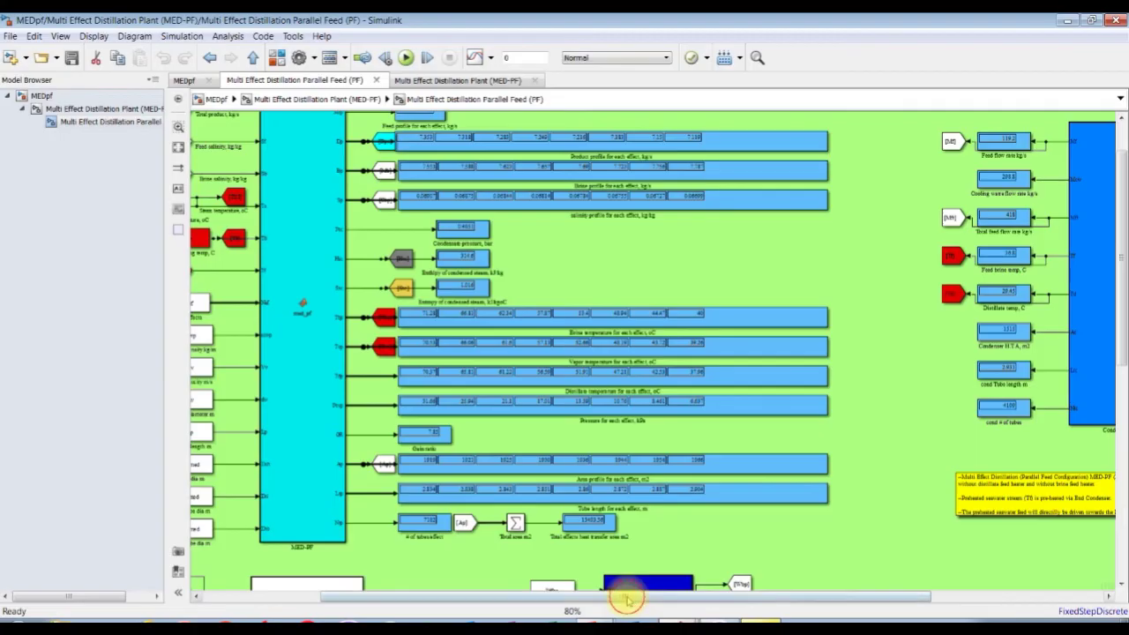
pyautogui.moveTo(820, 598); pyautogui.dragTo(696, 598)
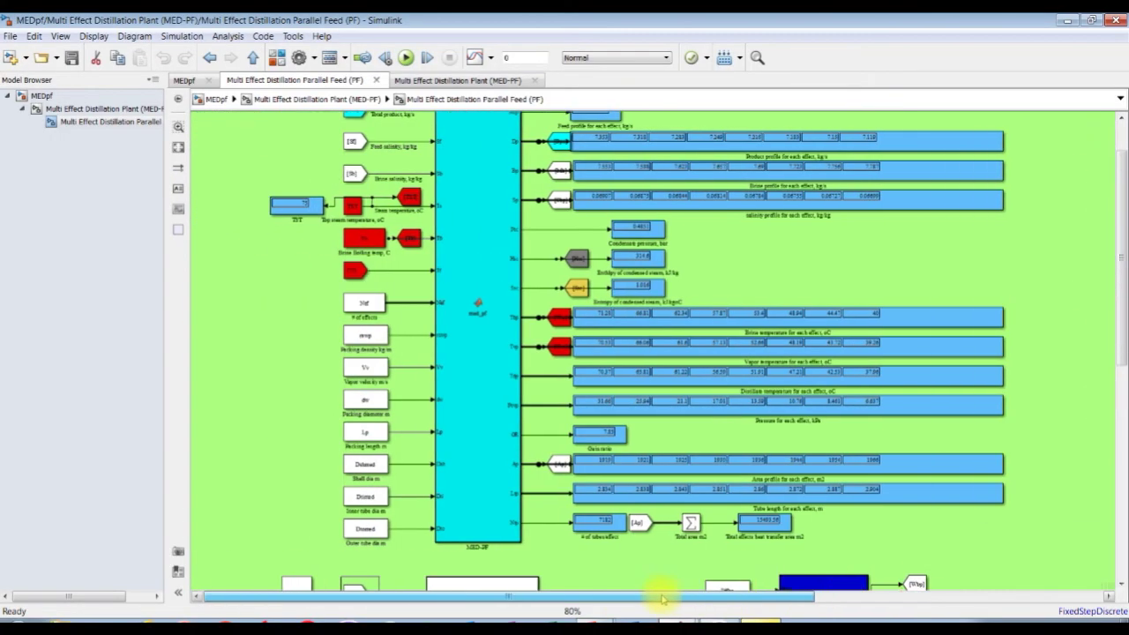
pyautogui.scroll(3, 697, 598)
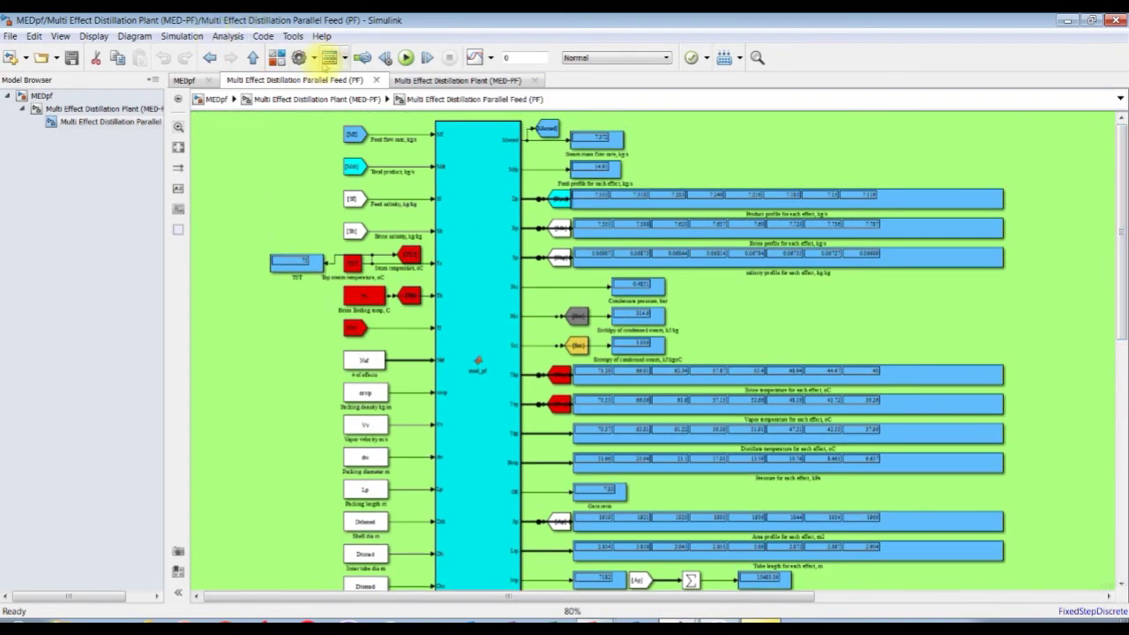
# - Show the model in Model Explorer, with Parallel Feed expanded and Brine blowdown pump unit selected
pyautogui.click(328, 58)
pyautogui.click(56, 228)
pyautogui.click(118, 243)
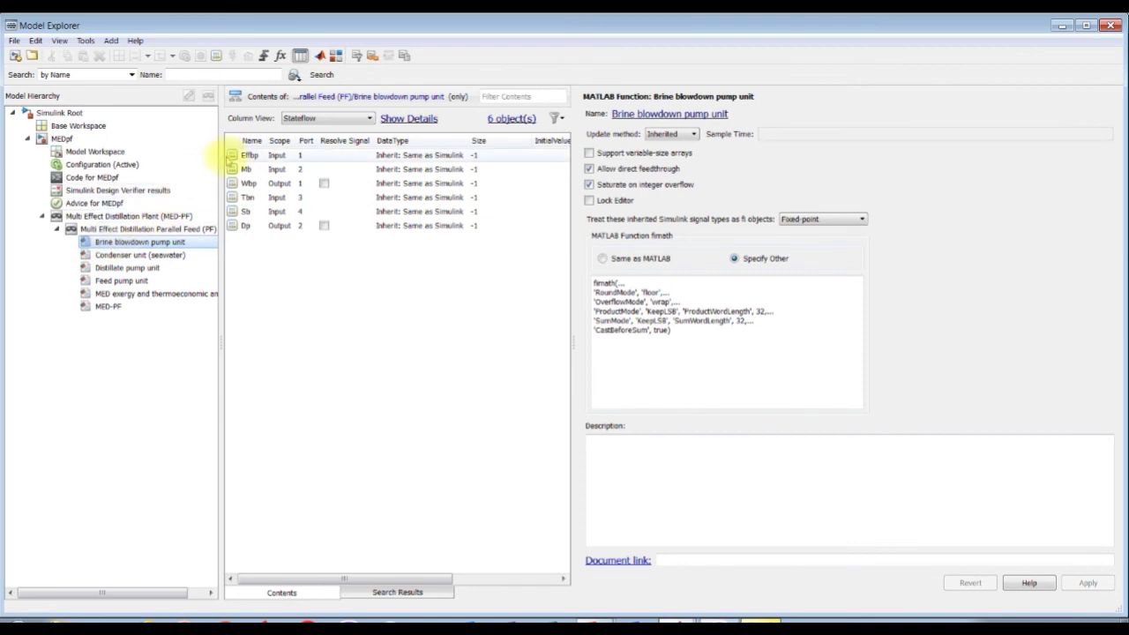
# - Review Effbp's Description settings, toggling Save final value to base workspace on and off, then close Model Explorer
pyautogui.click(255, 157)
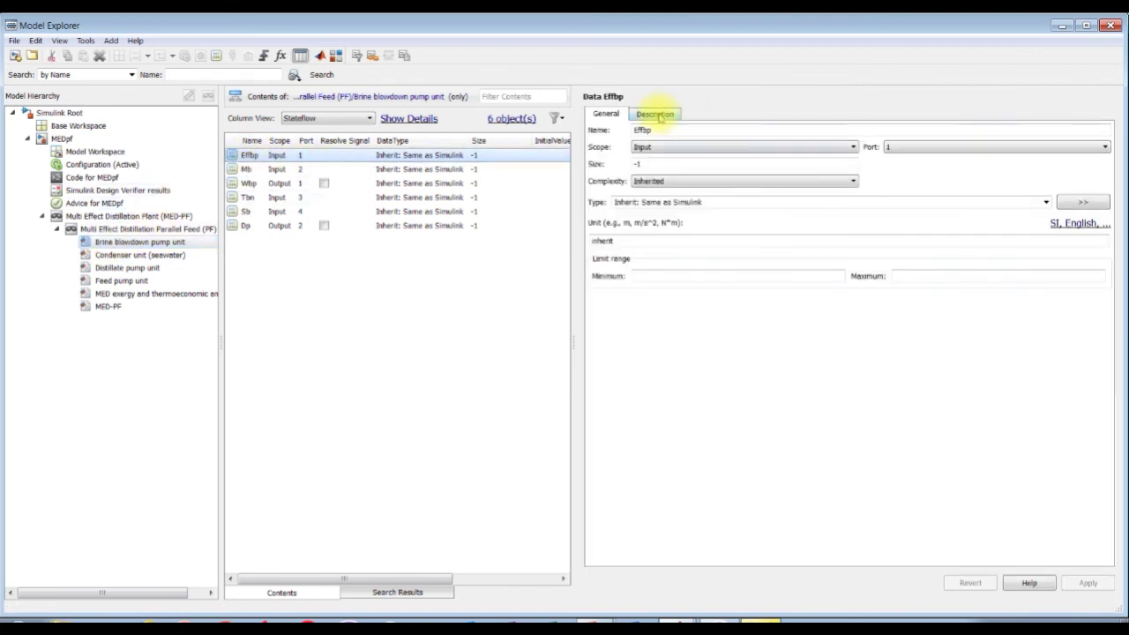
pyautogui.click(657, 114)
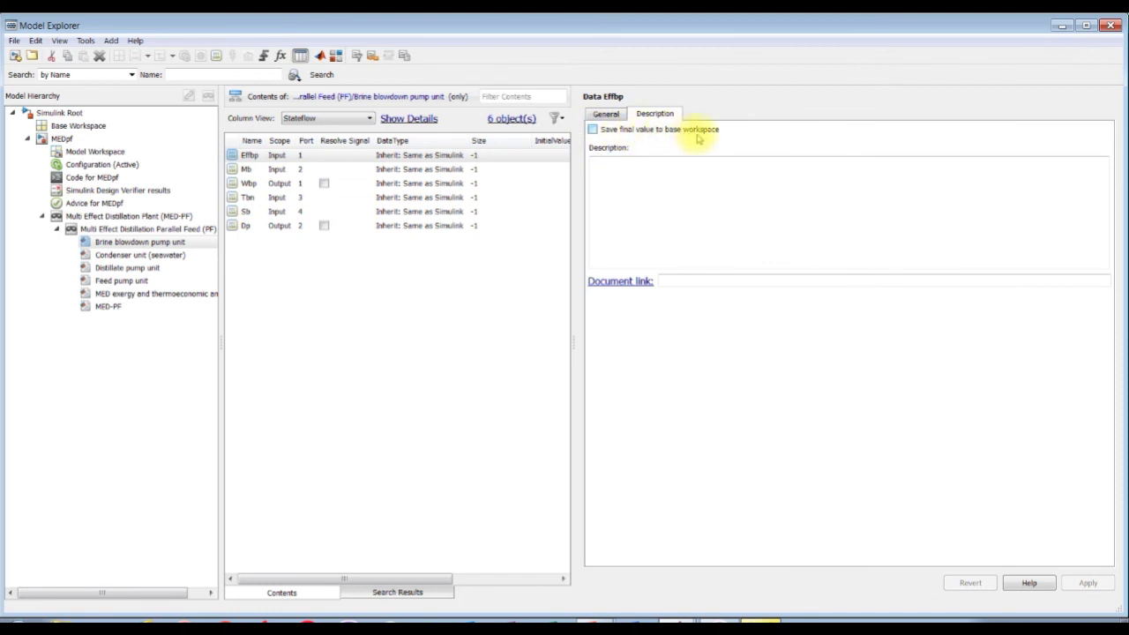
pyautogui.click(592, 129)
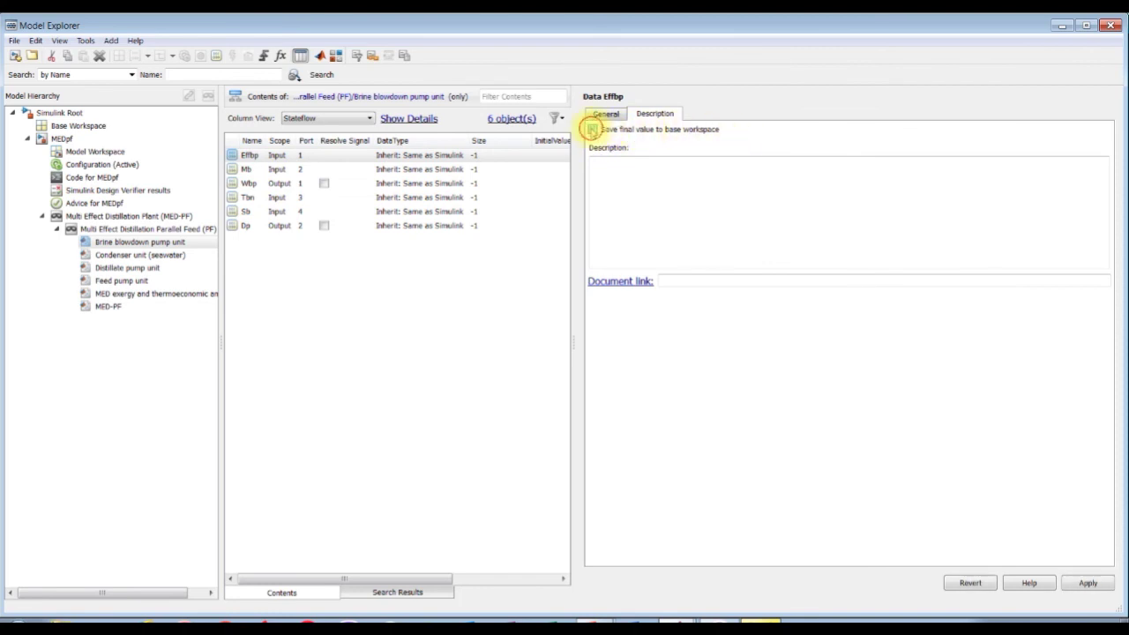
pyautogui.click(592, 130)
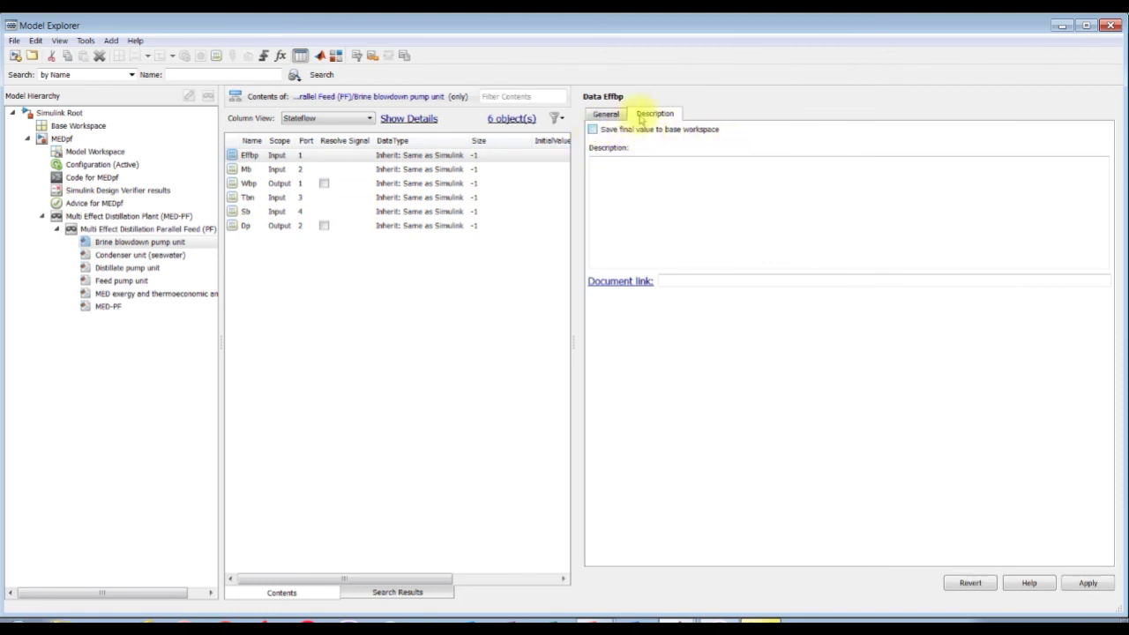
pyautogui.click(1113, 27)
# - Go via the MATLAB R2016a window back to 'The REDS Model Run' PowerPoint slide show
pyautogui.moveTo(684, 621)
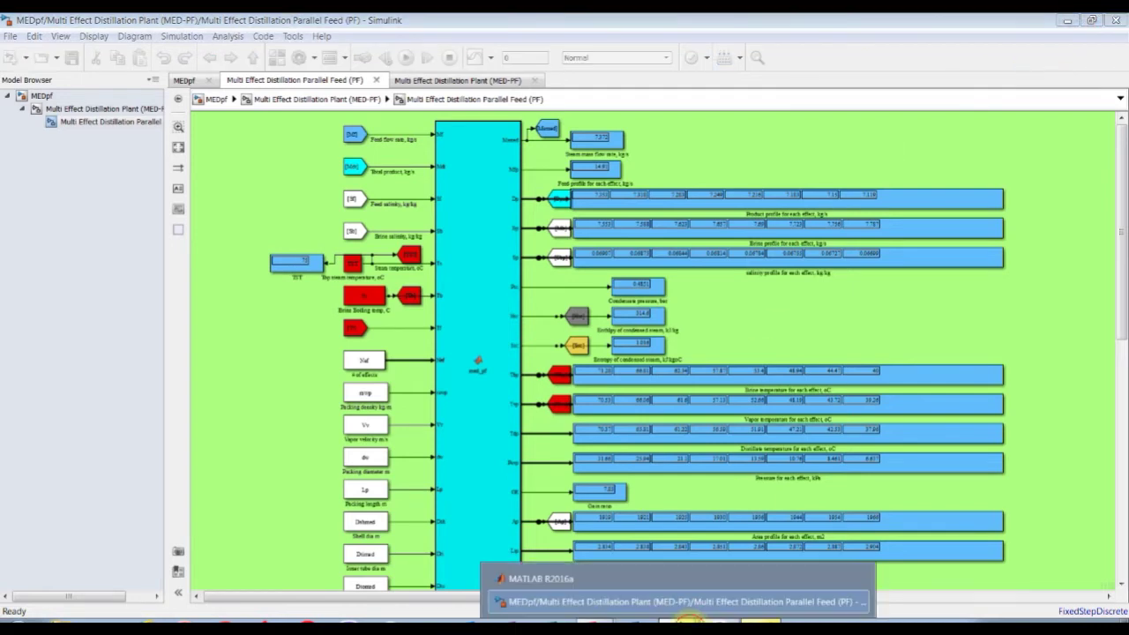
pyautogui.click(608, 578)
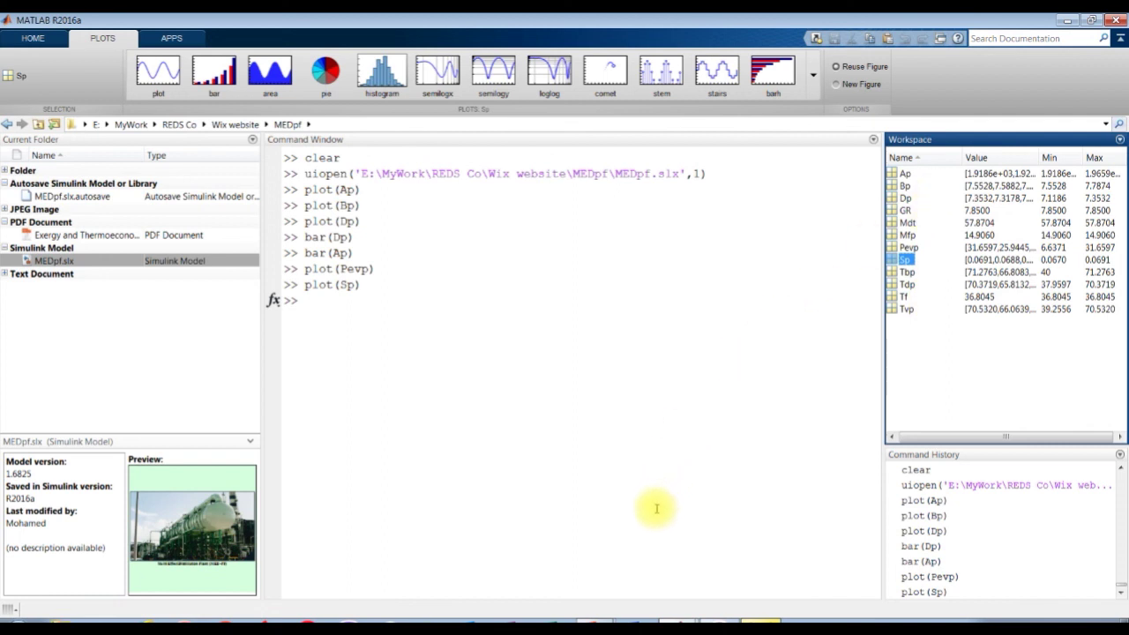
pyautogui.moveTo(591, 618)
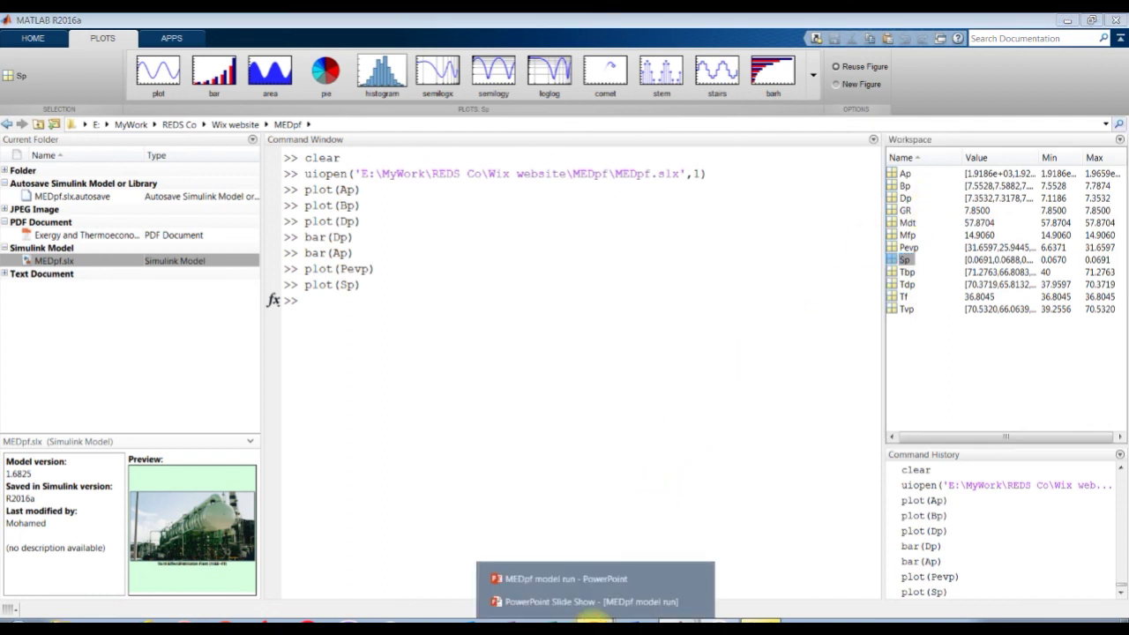
pyautogui.click(582, 603)
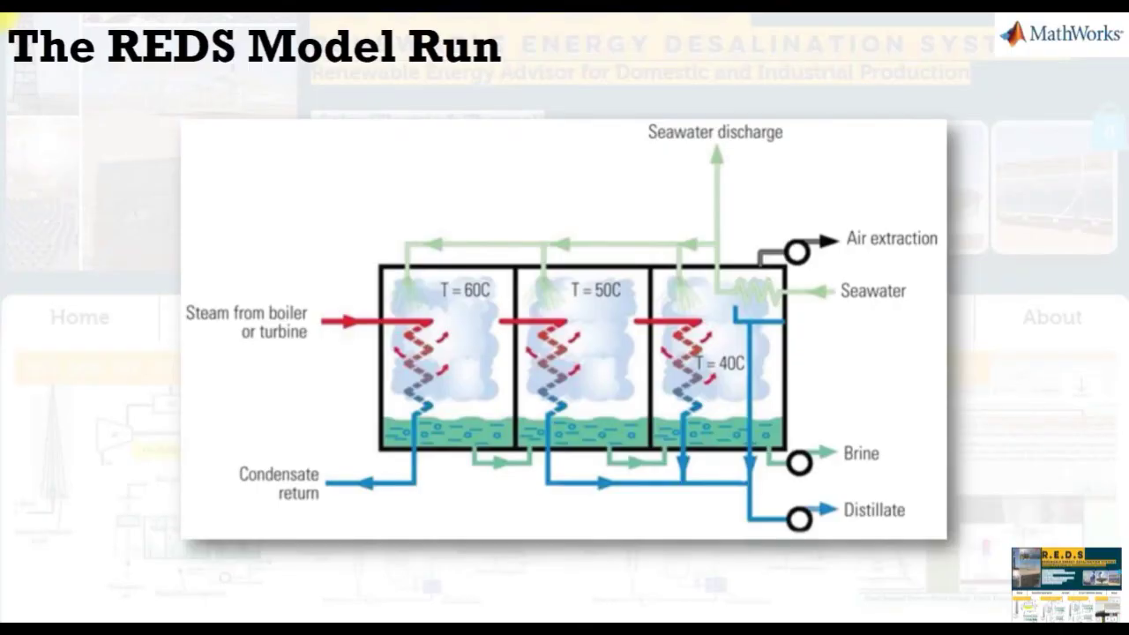